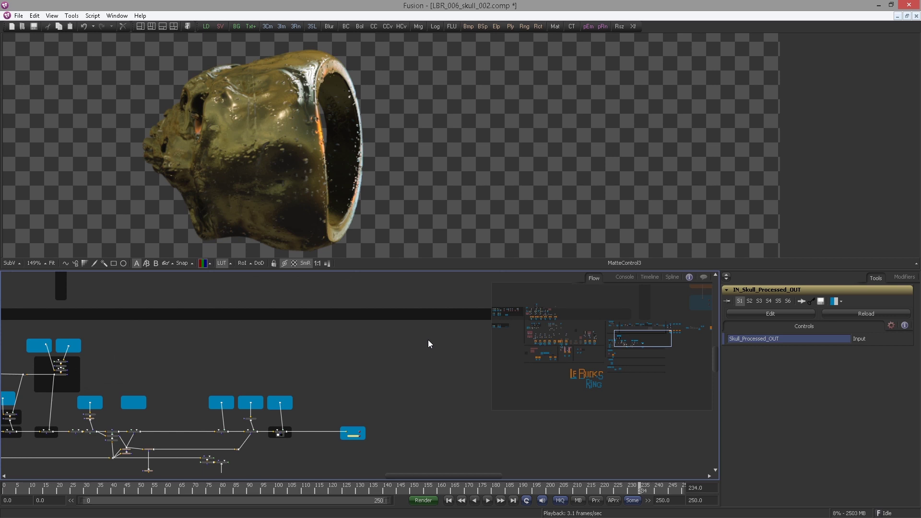
Display the Merge5 node of the Skull_Processed group in the viewer to inspect the skull ring over the ground.
scroll(380, 390, "down", 3)
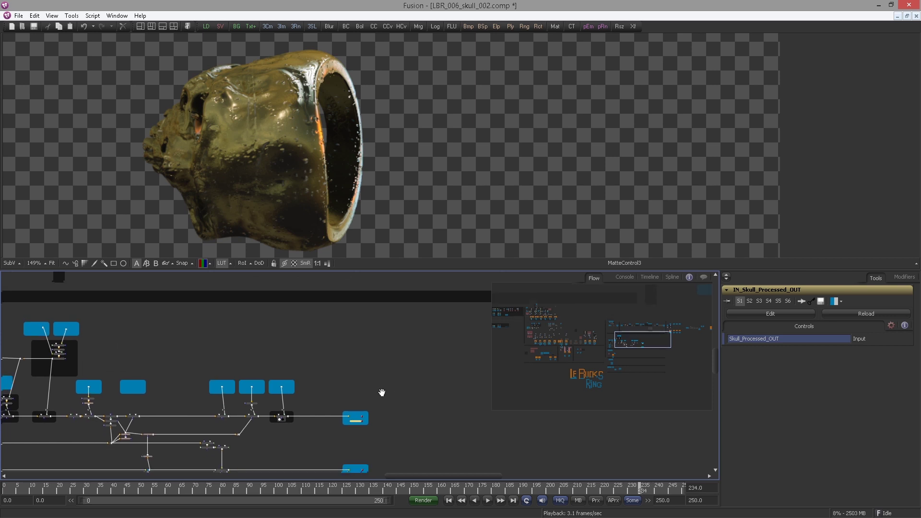
scroll(354, 422, "up", 5)
left_click_drag(393, 399, 422, 359)
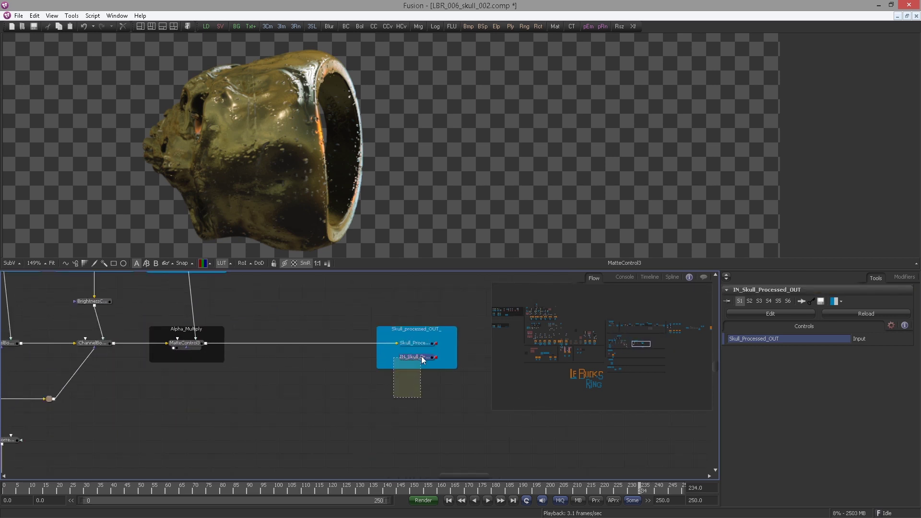
scroll(365, 312, "down", 5)
left_click_drag(226, 310, 199, 504)
scroll(287, 361, "up", 7)
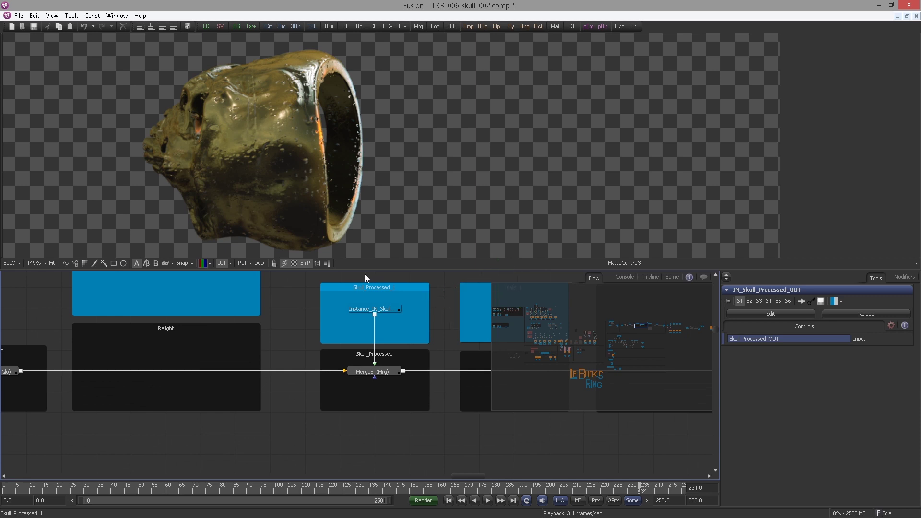
left_click_drag(359, 309, 321, 240)
left_click_drag(343, 290, 298, 295)
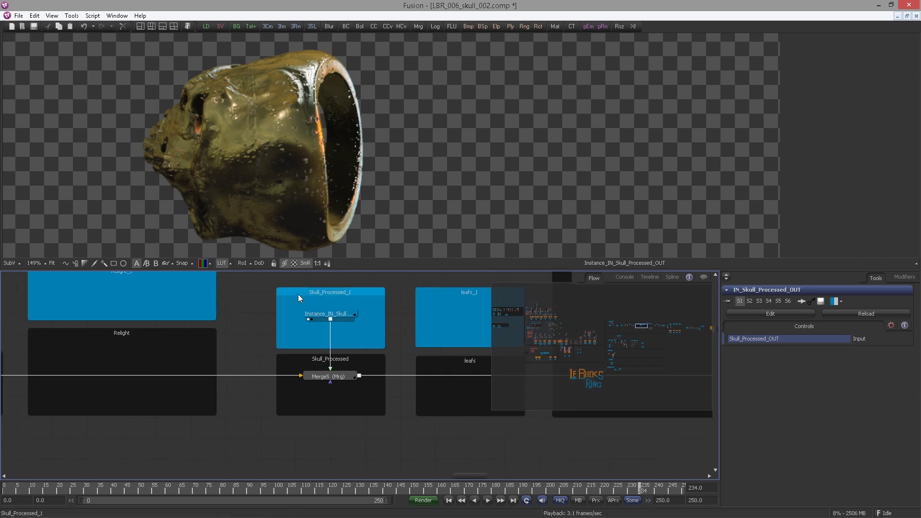
left_click_drag(331, 376, 307, 222)
left_click_drag(207, 191, 316, 156)
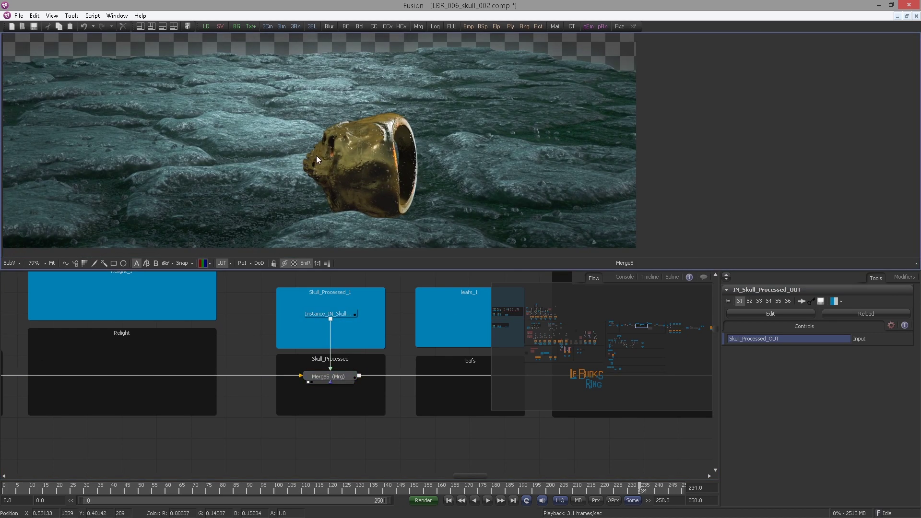
scroll(341, 177, "up", 2)
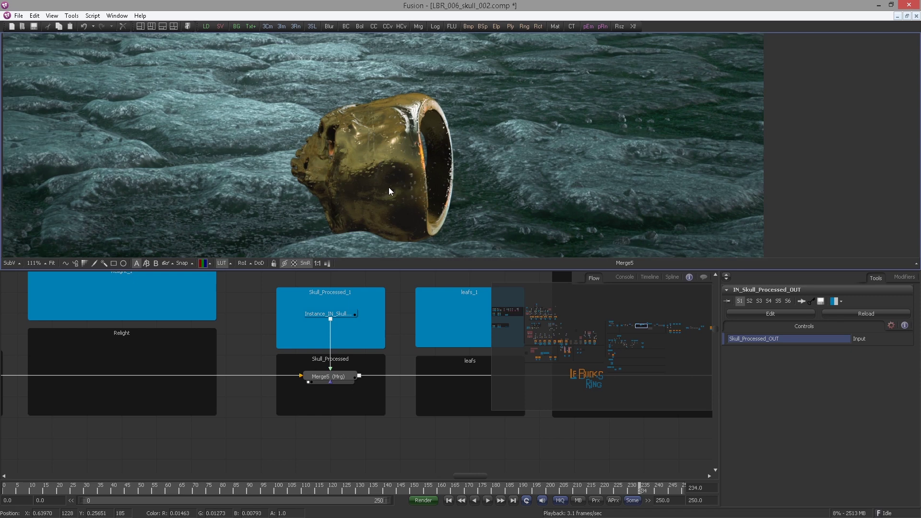
scroll(389, 187, "down", 1)
left_click_drag(379, 171, 404, 178)
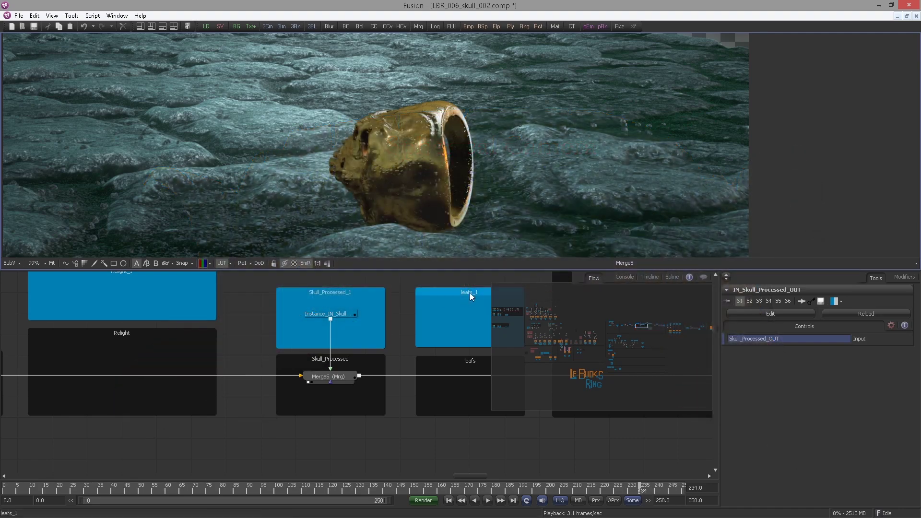
Display the ColorCorrector7 node at the end of the comp in the viewer to inspect the final graded image.
left_click_drag(309, 328, 209, 336)
scroll(209, 336, "down", 3)
left_click_drag(429, 342, 59, 345)
left_click_drag(282, 363, 92, 327)
left_click_drag(465, 366, 74, 353)
scroll(240, 351, "up", 2)
left_click_drag(244, 343, 114, 336)
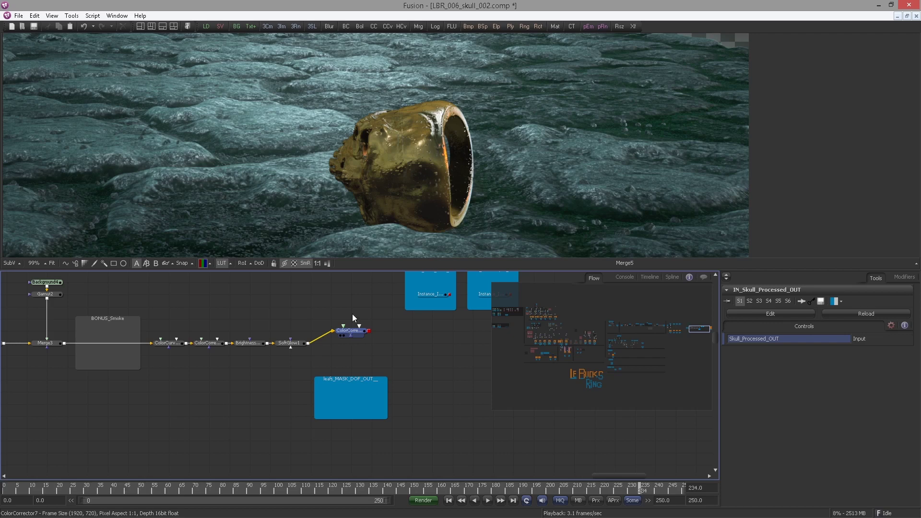
left_click_drag(139, 382, 449, 385)
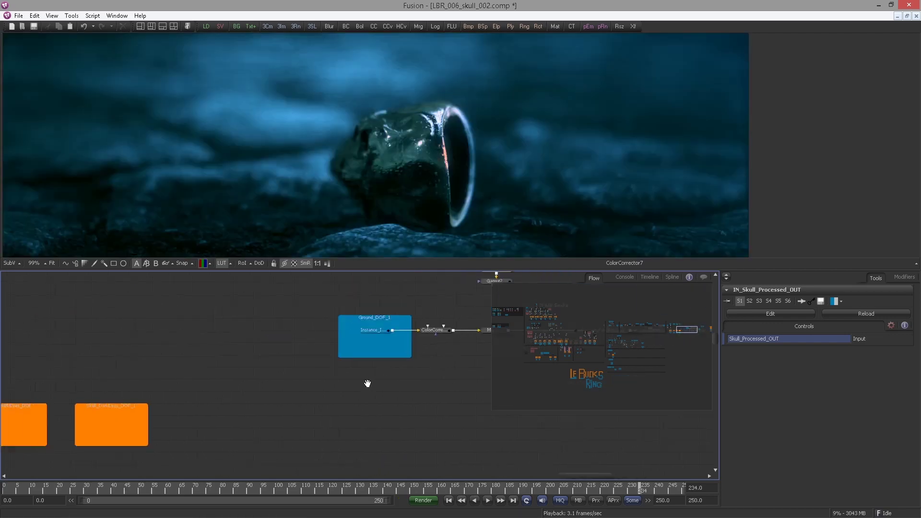
left_click_drag(368, 383, 428, 379)
scroll(318, 189, "down", 2)
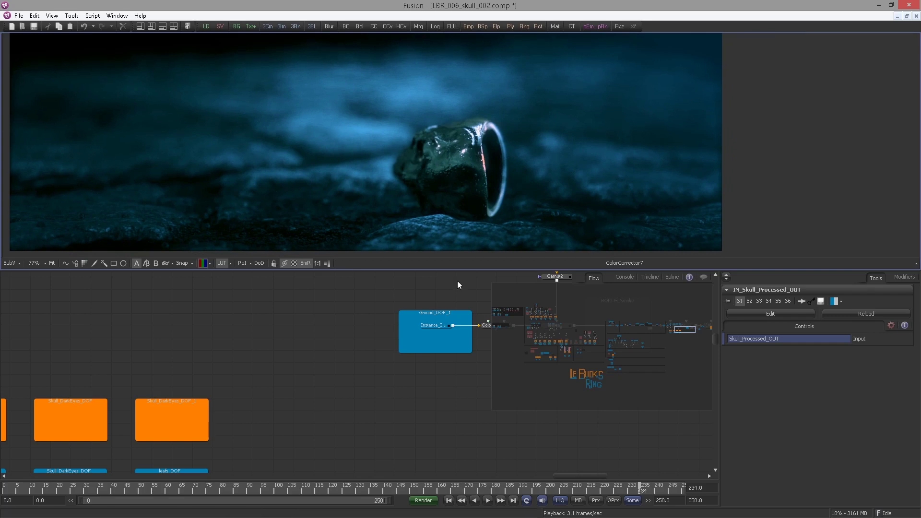
Examine the orange ground render groups and the ReflectGloss output groups below them in the flow.
scroll(388, 394, "down", 4)
left_click_drag(267, 383, 401, 367)
left_click_drag(172, 365, 384, 381)
left_click_drag(174, 369, 270, 379)
scroll(319, 369, "down", 4)
left_click_drag(119, 389, 384, 383)
mouse_move(631, 336)
left_mouse_down()
mouse_move(596, 327)
mouse_move(630, 335)
left_mouse_up()
scroll(364, 377, "up", 8)
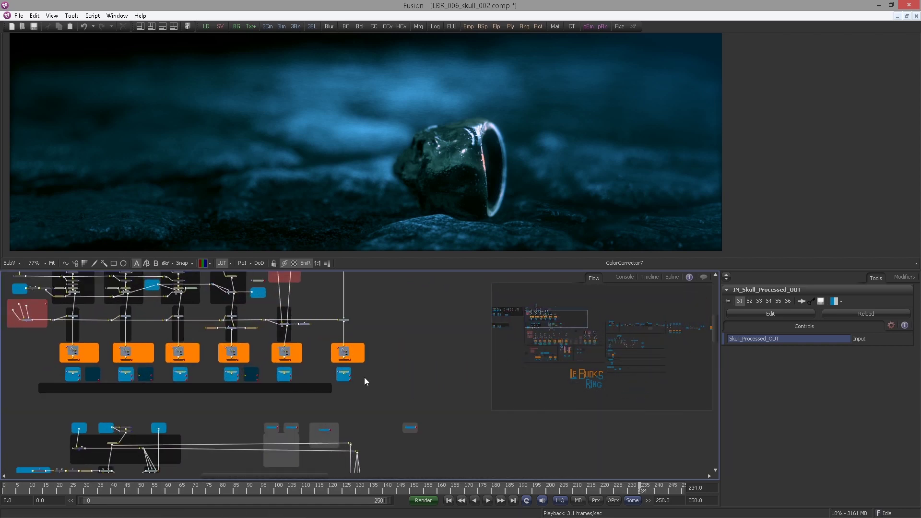
scroll(65, 393, "up", 6)
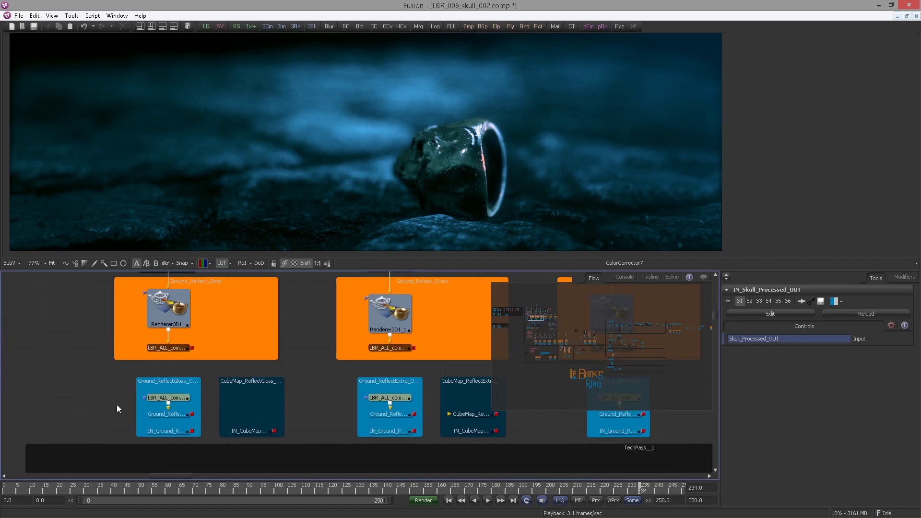
scroll(82, 397, "up", 1)
left_click_drag(383, 371, 335, 356)
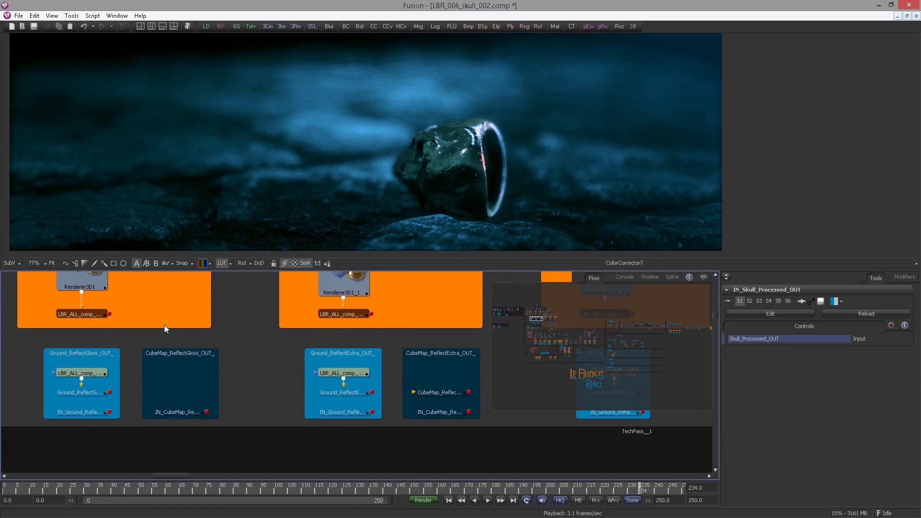
Examine the ReflectExtra, Diffuse and TechPass output groups in the flow and return to the Ground_Reflect_Gloss group.
left_click_drag(233, 365, 142, 361)
left_click_drag(321, 356, 258, 351)
left_click_drag(433, 359, 106, 359)
left_click_drag(347, 369, 161, 357)
left_click_drag(275, 339, 230, 340)
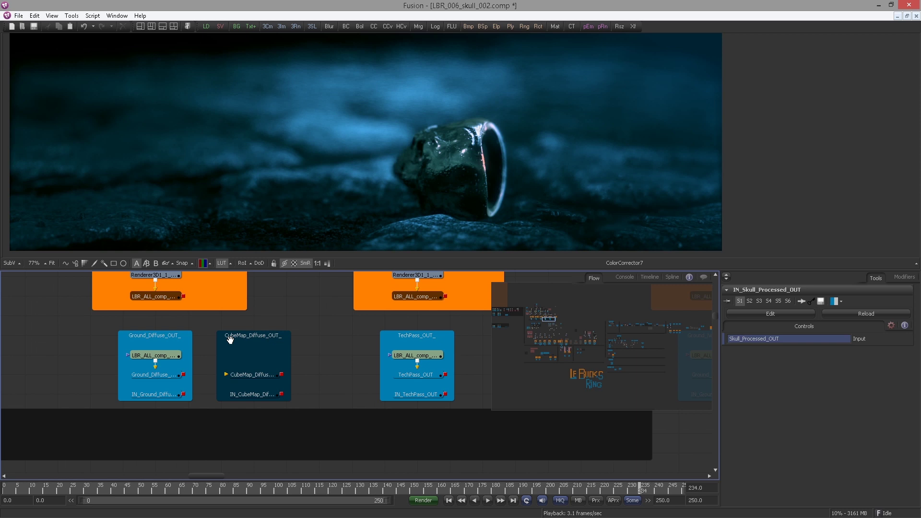
left_click_drag(230, 340, 185, 339)
scroll(28, 336, "down", 3)
left_click_drag(29, 336, 358, 346)
left_click_drag(260, 357, 278, 344)
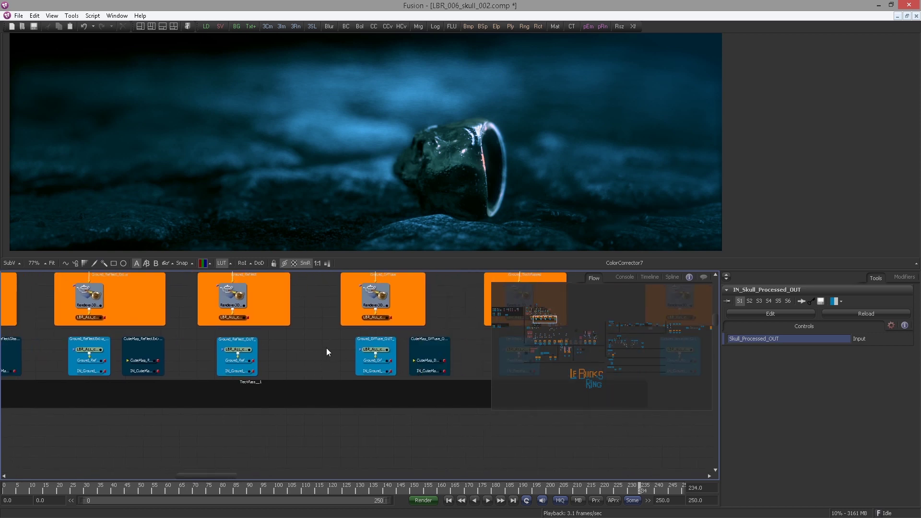
scroll(371, 360, "down", 1)
left_click_drag(439, 327, 348, 333)
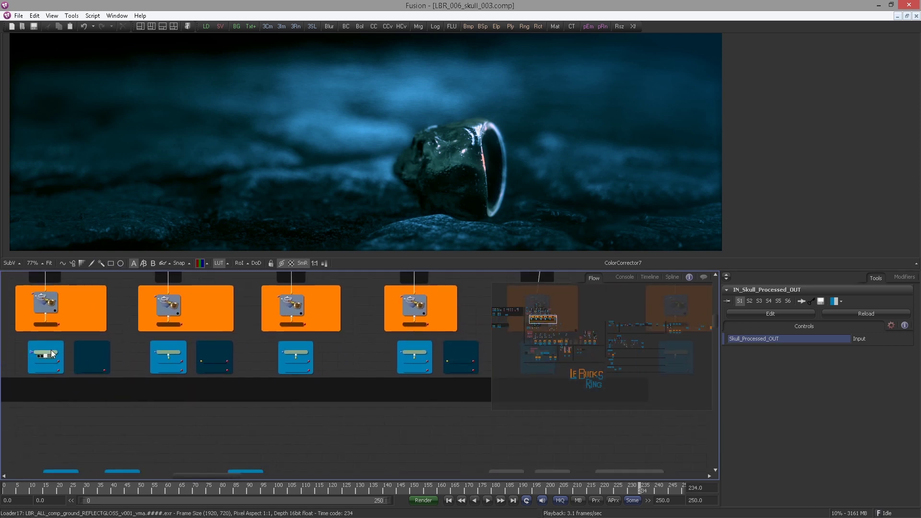
left_click_drag(112, 357, 265, 386)
scroll(210, 385, "up", 3)
scroll(264, 387, "up", 2)
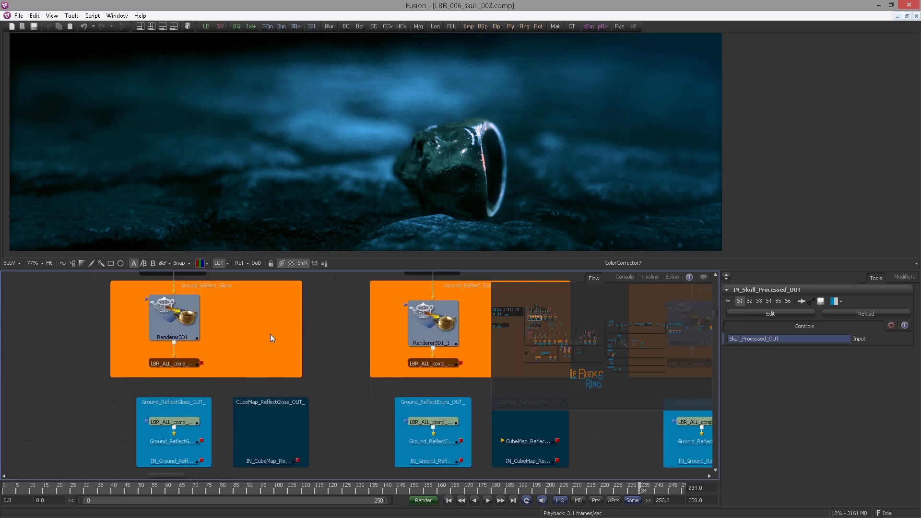
key("ctrl+space")
type("ren")
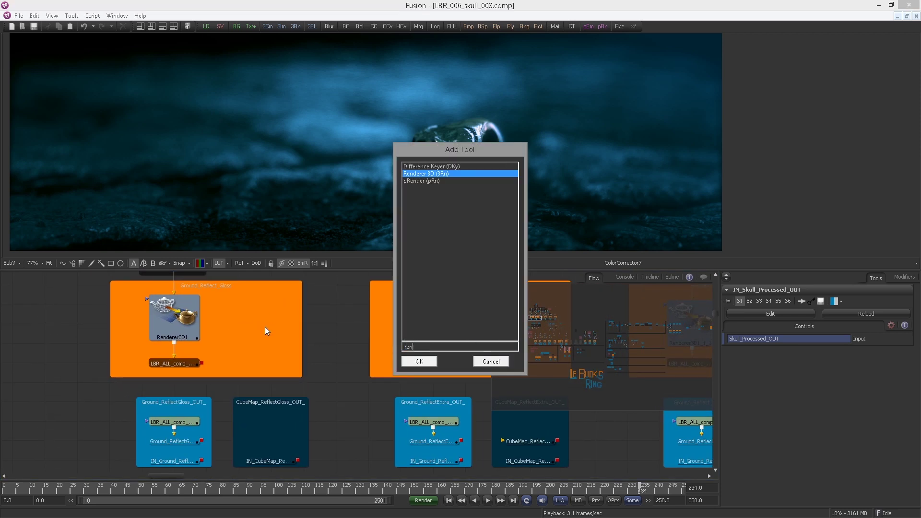
key("Return")
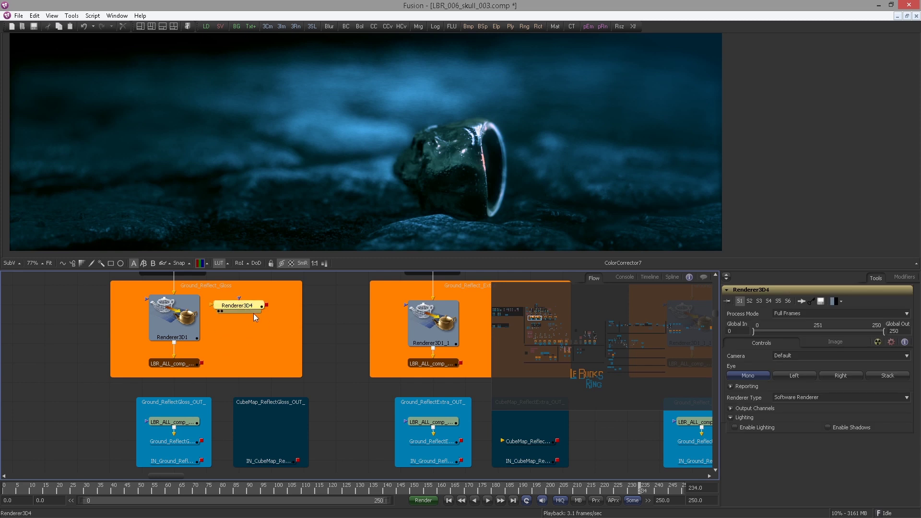
left_click(247, 315)
Duplicate the Renderer3D1 node and place the copy beside the original in the Ground_Reflect_Gloss group.
left_click(171, 315)
key("ctrl+c")
left_click(238, 327)
key("ctrl+v")
left_click_drag(249, 326, 289, 370)
Insert a pipe router on the connection feeding Renderer3D1 and link the duplicate renderer's scene input to it.
left_click_drag(201, 325, 197, 372)
left_click(220, 338, "alt")
left_click_drag(256, 401, 220, 343)
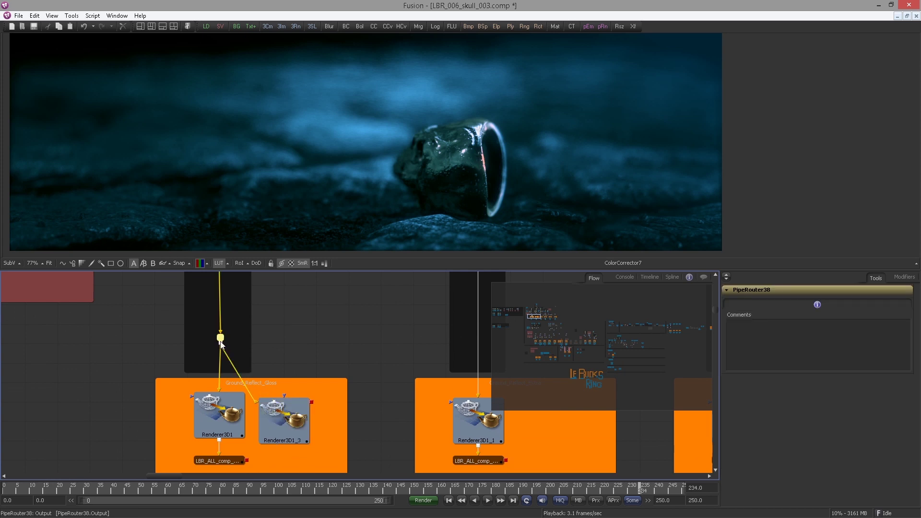
scroll(264, 318, "down", 3)
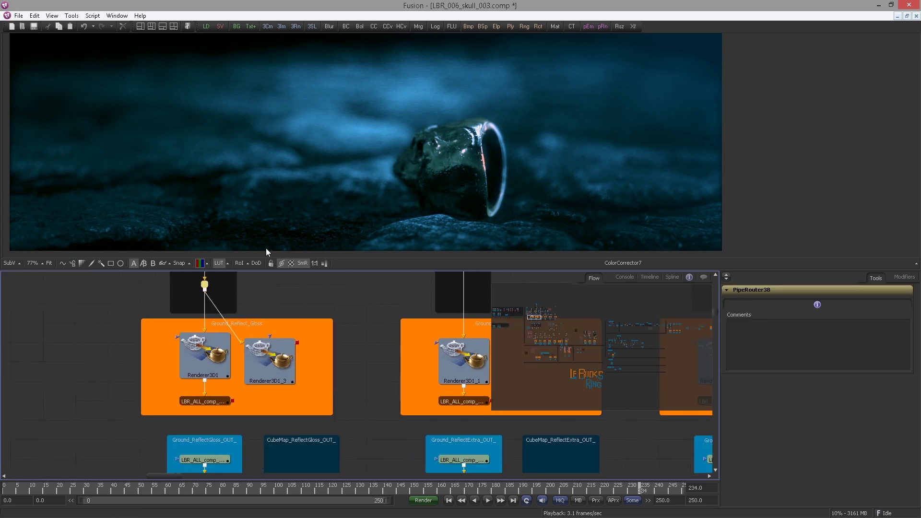
Display the duplicate renderer's output in the viewer and move its node slightly further from the original.
left_click(265, 380)
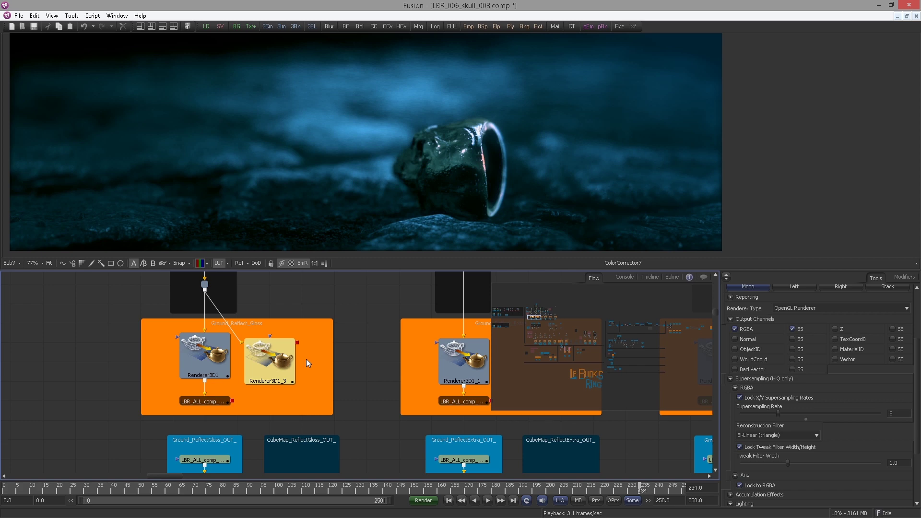
key("1")
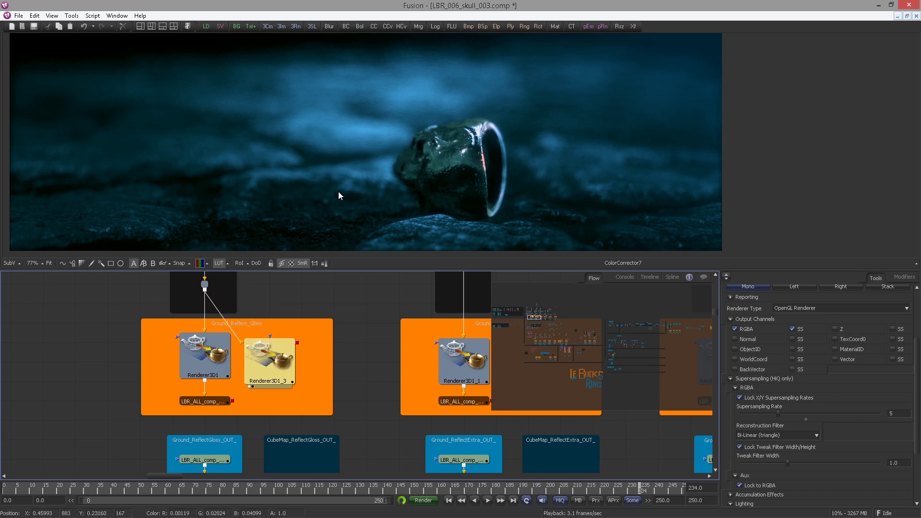
left_click_drag(288, 150, 304, 146)
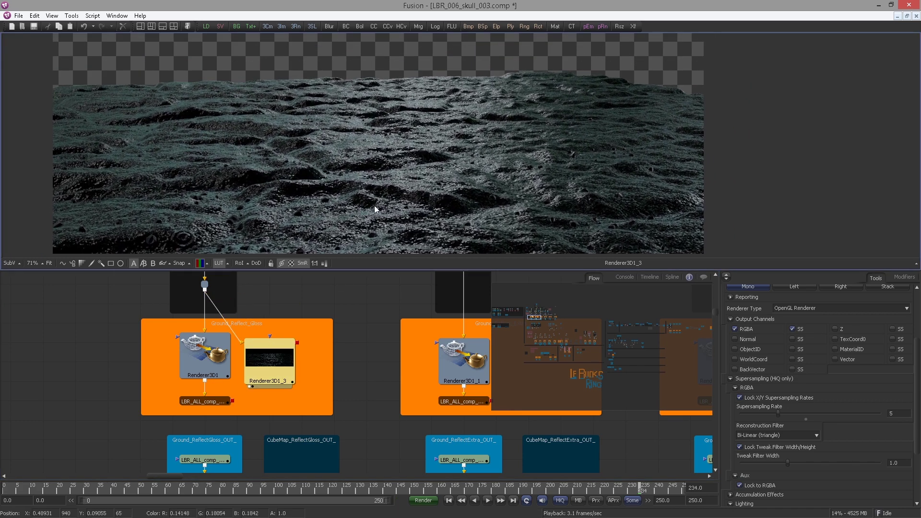
left_click_drag(374, 205, 413, 230)
left_click_drag(335, 199, 340, 196)
mouse_move(273, 363)
left_mouse_down()
mouse_move(291, 369)
mouse_move(281, 369)
left_mouse_up()
left_click_drag(343, 351, 299, 349)
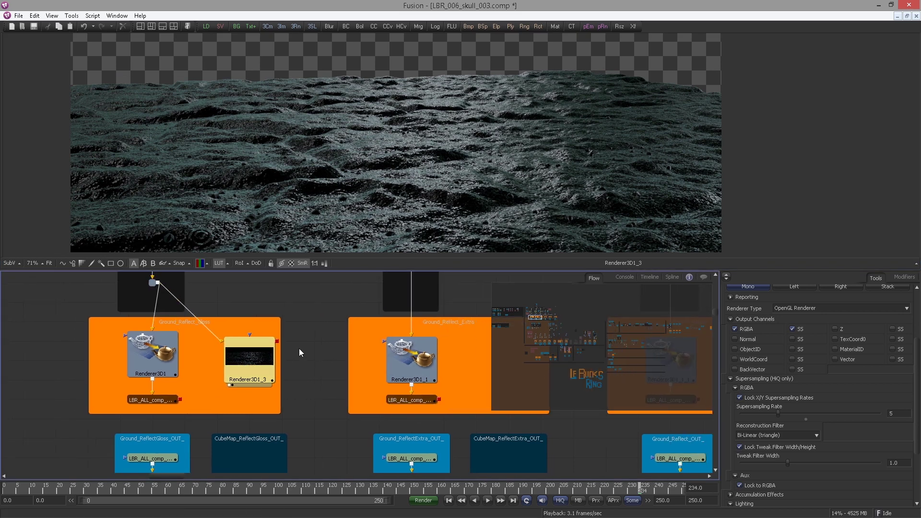
Change the duplicate renderer's Renderer Type to OpenGL UV Renderer.
left_click(727, 276)
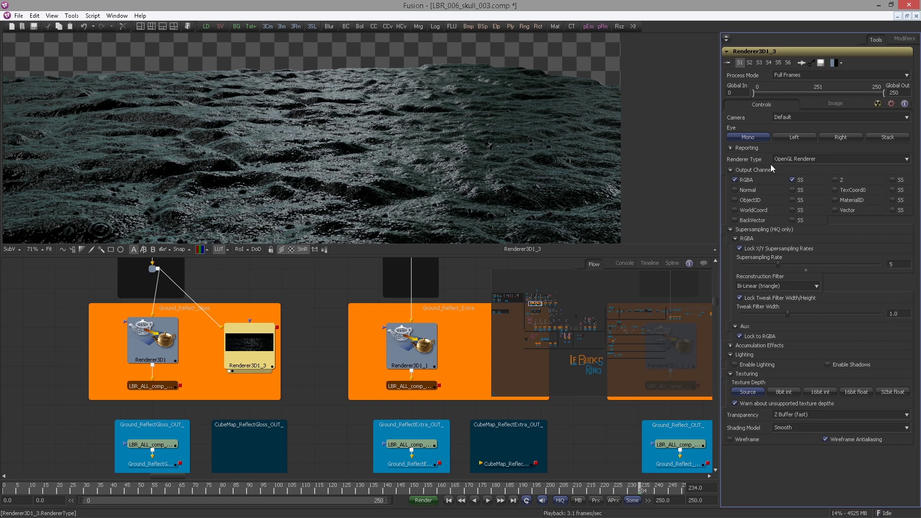
left_click(781, 160)
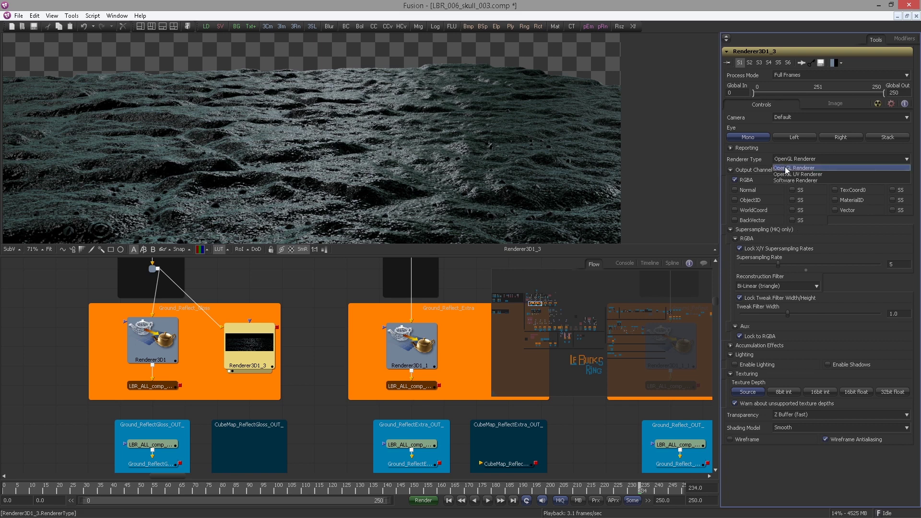
left_click(797, 174)
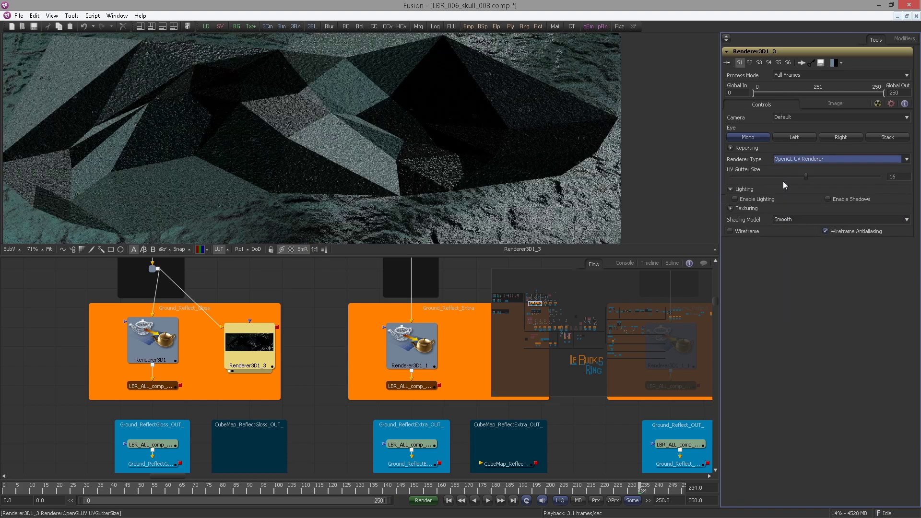
left_click_drag(274, 136, 221, 130)
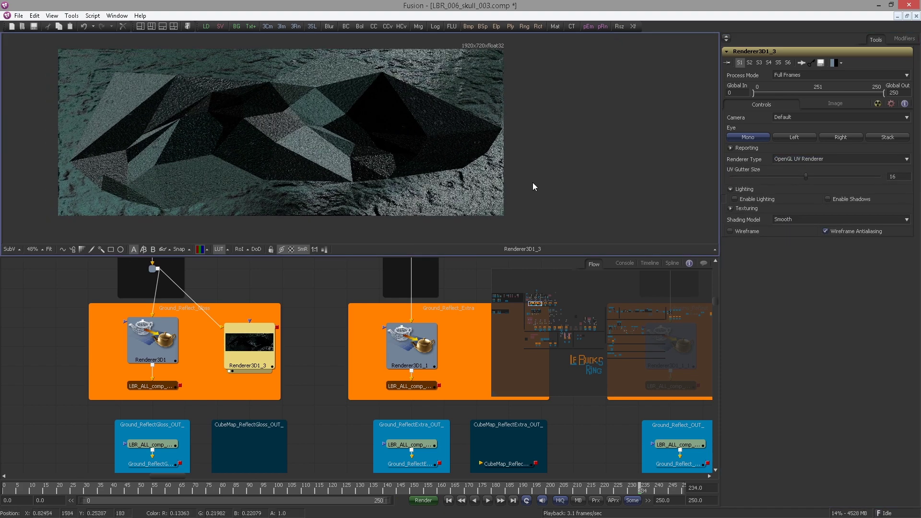
Set the duplicate renderer's image width and height to 1024 by 1024.
left_click(832, 104)
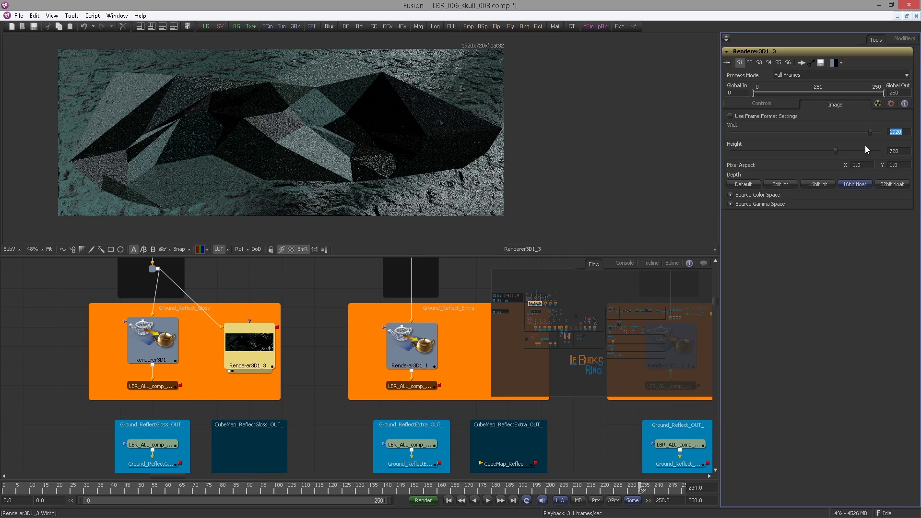
type("1024")
key("Tab")
type("1024")
key("Tab")
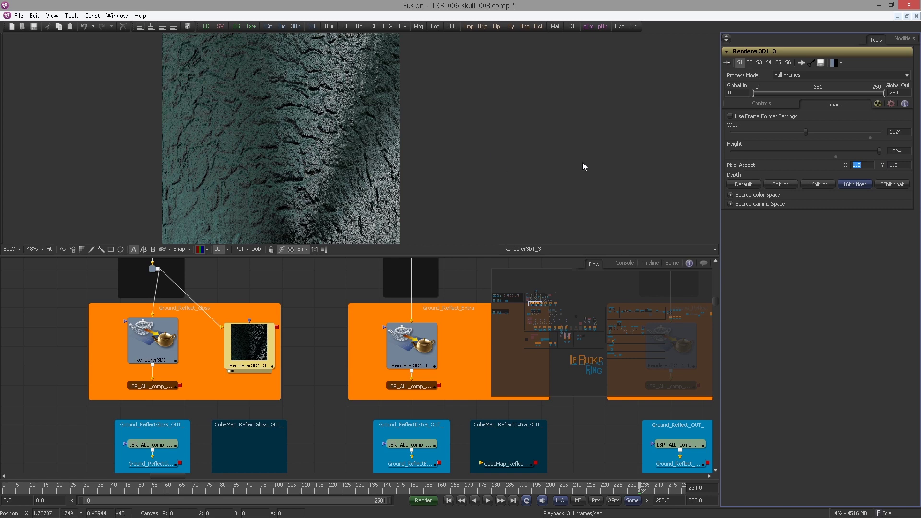
left_click_drag(364, 166, 293, 129)
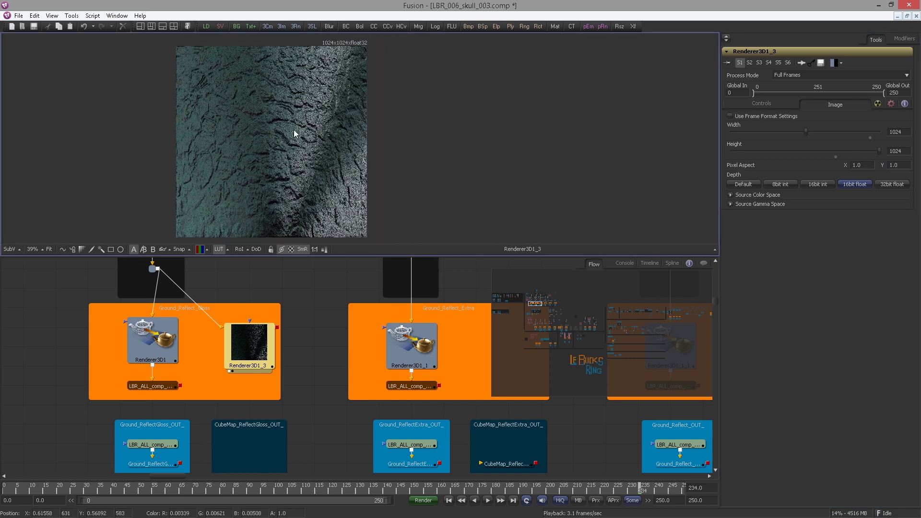
Compare the original Renderer3D1 output with the duplicate's UV render in the viewer, then reopen the duplicate's renderer settings.
left_click_drag(156, 343, 240, 192)
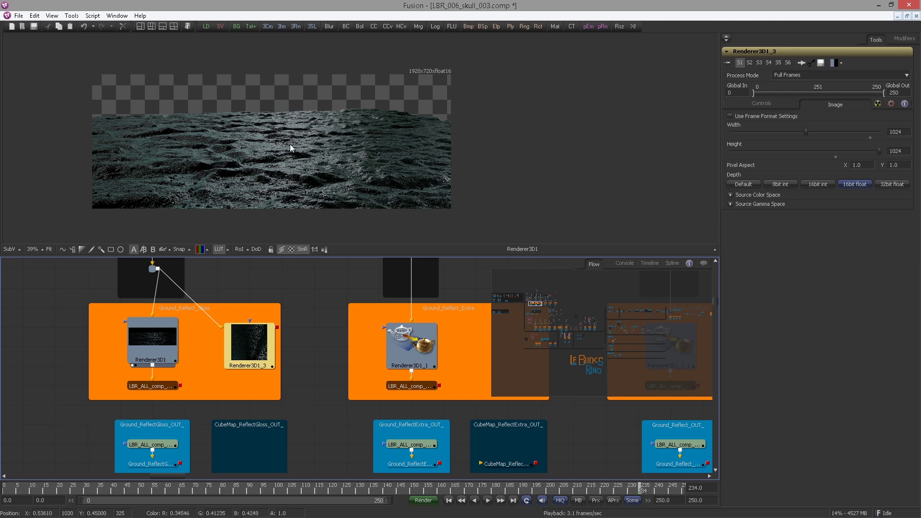
left_click_drag(226, 342, 269, 173)
left_click_drag(321, 260, 295, 235)
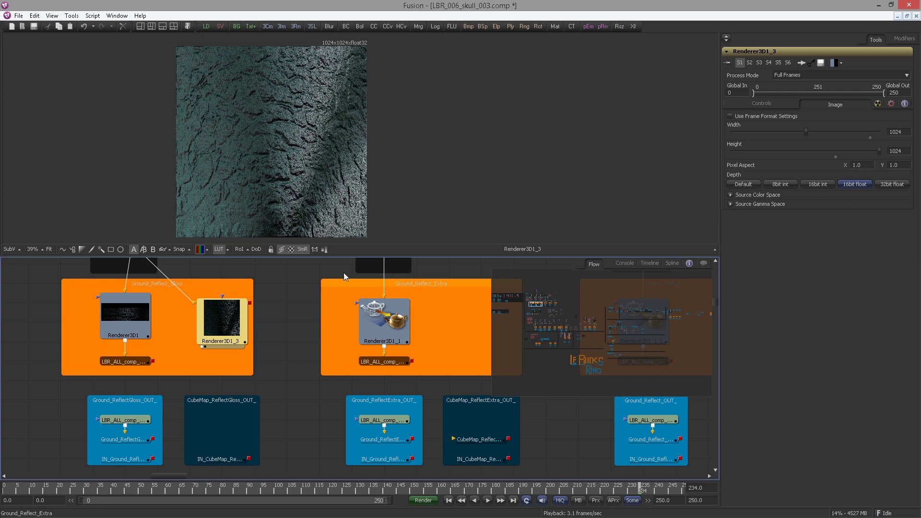
left_click(761, 104)
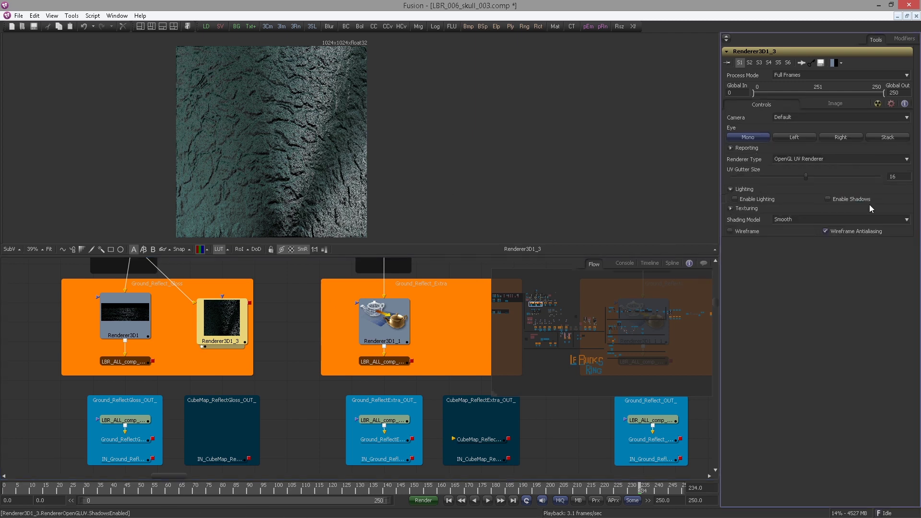
Duplicate the 1024 by 1024 UV renderer from the Ground_Reflect_Gloss group into the Ground_Reflect_Extra group beside Renderer3D1_1.
left_click_drag(259, 349, 247, 340)
scroll(247, 340, "up", 2)
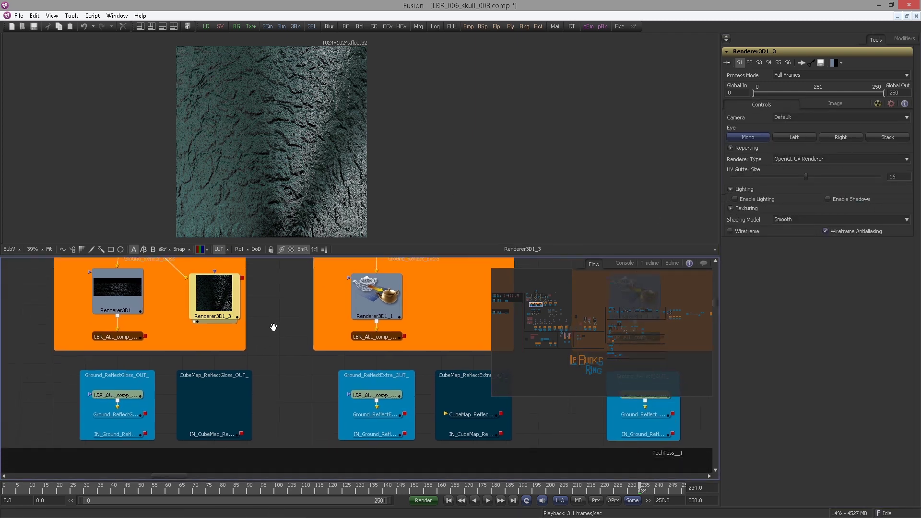
left_click(126, 331)
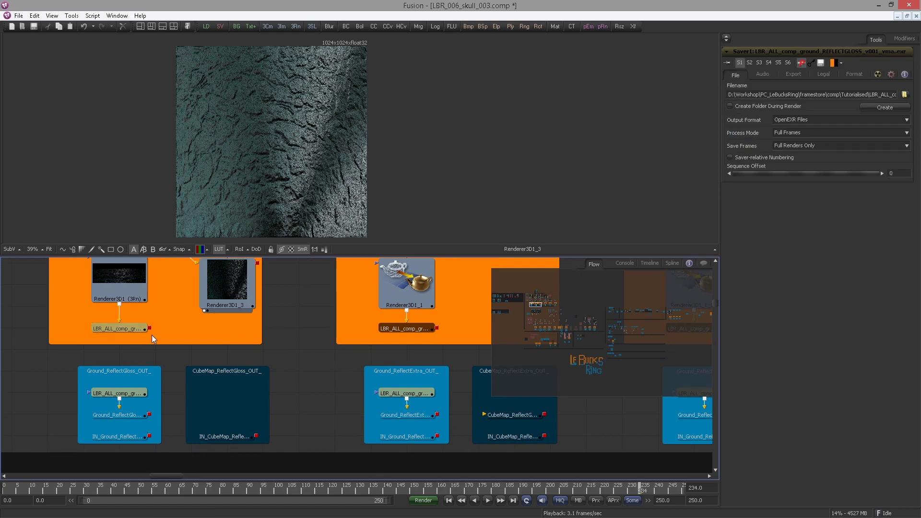
left_click(220, 283)
left_click(836, 104)
scroll(365, 312, "down", 2)
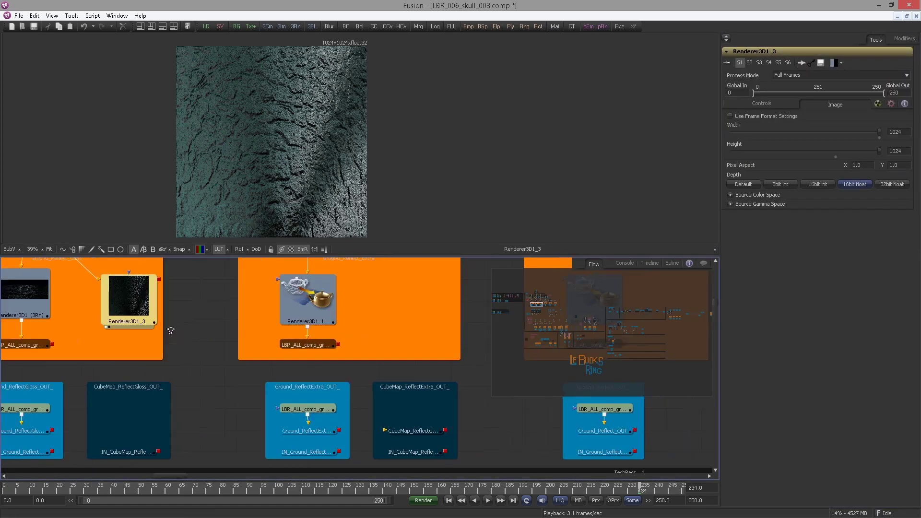
left_click(357, 321)
key("ctrl+v")
left_click_drag(346, 319, 372, 301)
Connect PipeRouter39 to the new Ground_Reflect_Extra UV renderer and show its output in the viewer.
left_click_drag(336, 273, 292, 344)
left_click(256, 303, "ctrl")
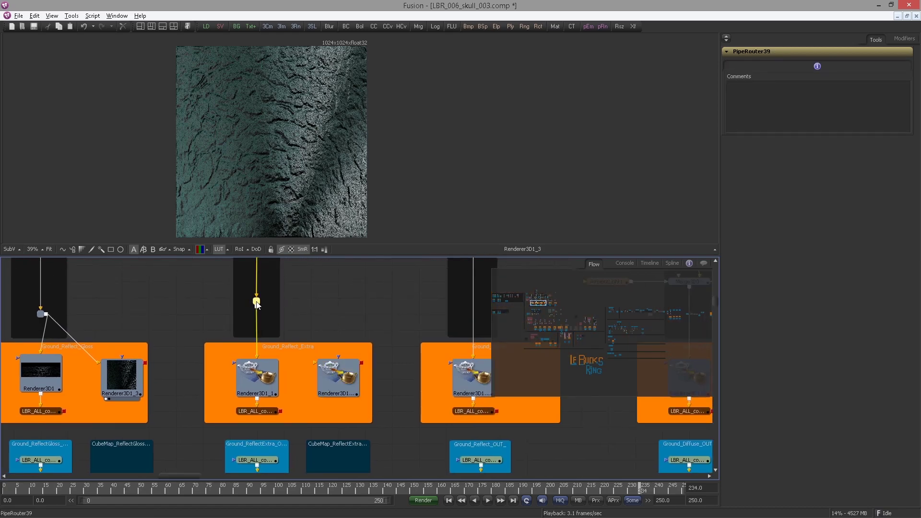
scroll(336, 312, "down", 2)
key("1")
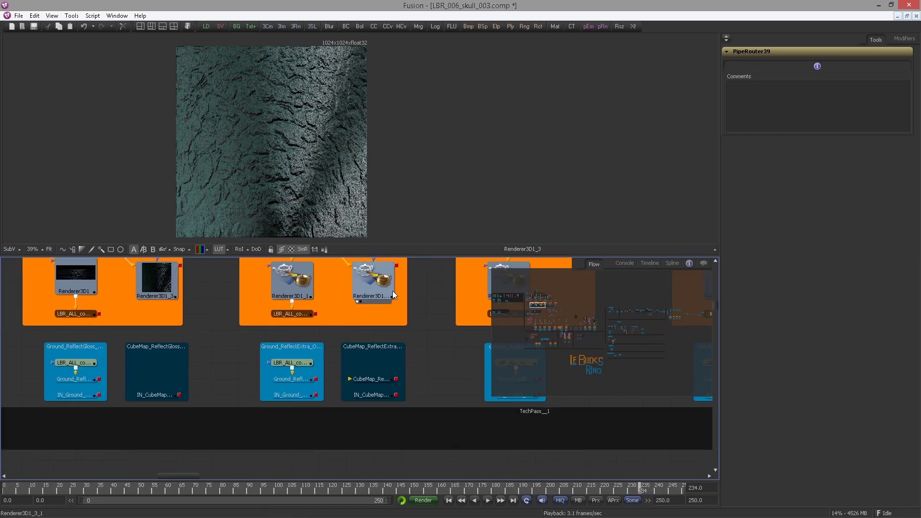
scroll(268, 203, "up", 1)
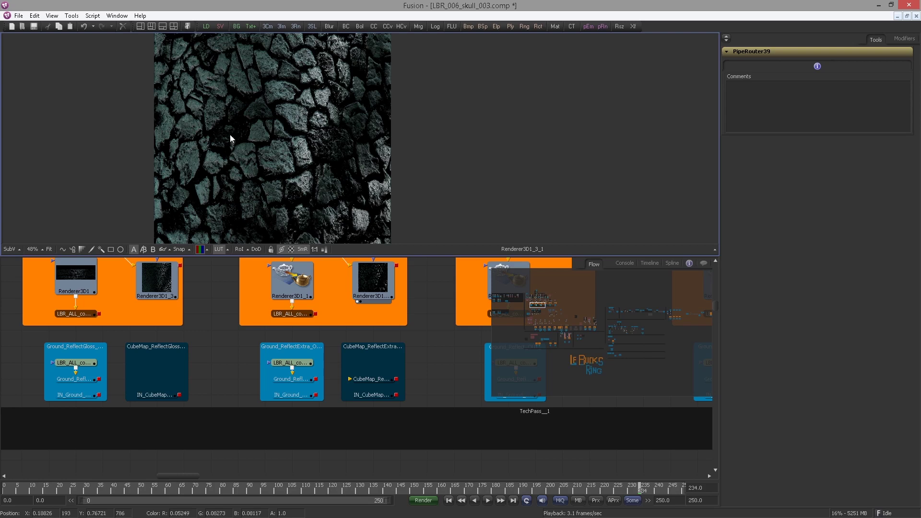
Inspect the settings of the output and IN link nodes in the CubeMap_ReflectGloss and CubeMap_ReflectExtra groups.
left_click_drag(293, 293, 307, 297)
left_click_drag(340, 354, 382, 361)
scroll(354, 333, "down", 1)
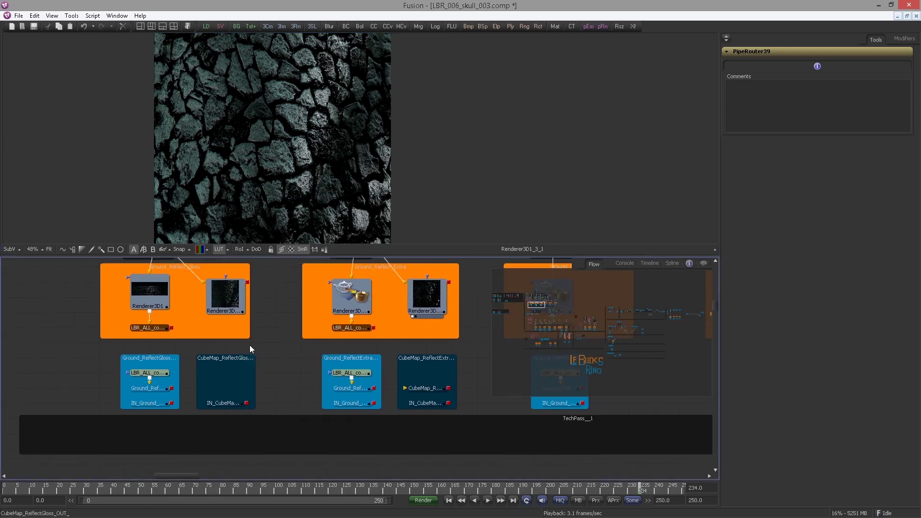
left_click_drag(247, 284, 224, 402)
scroll(264, 347, "down", 2)
left_click(242, 363)
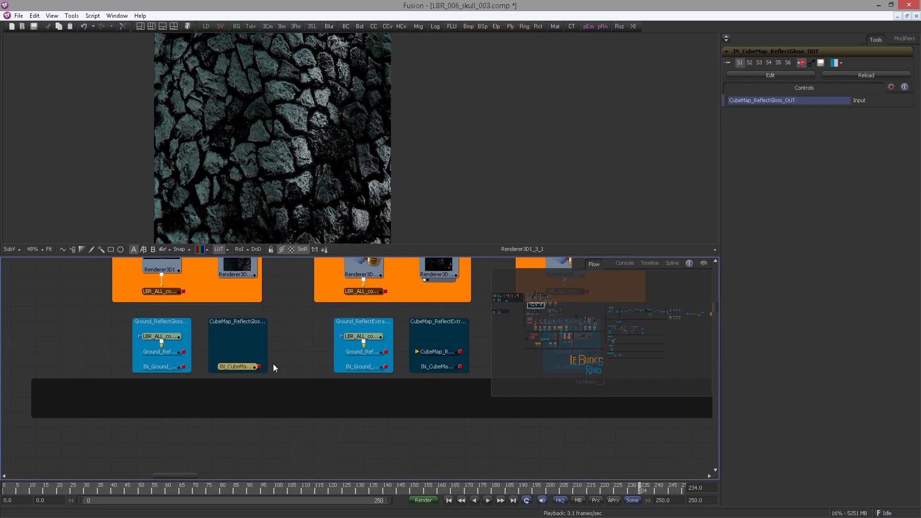
left_click_drag(301, 356, 247, 359)
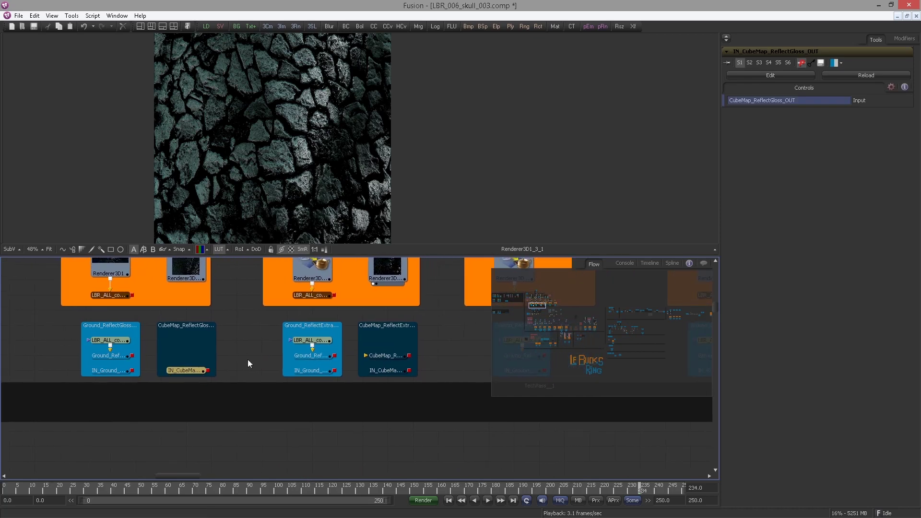
left_click(380, 356)
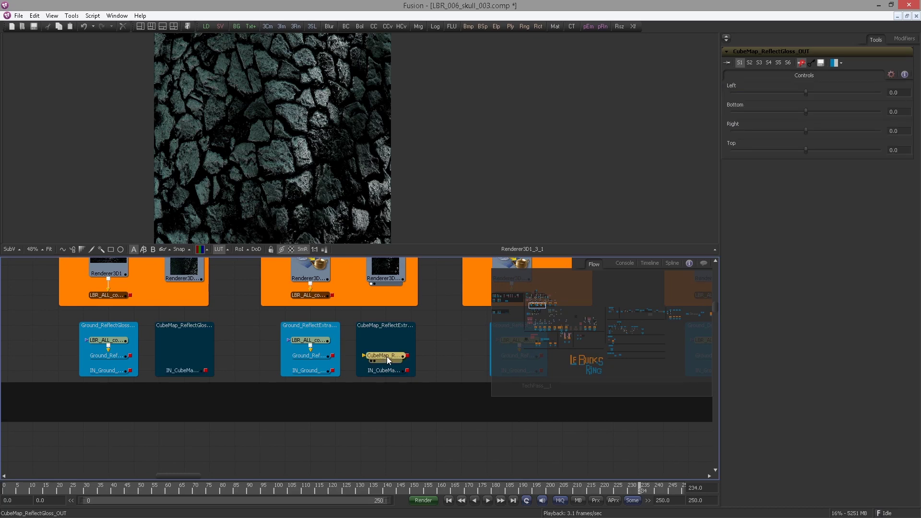
left_click(189, 373)
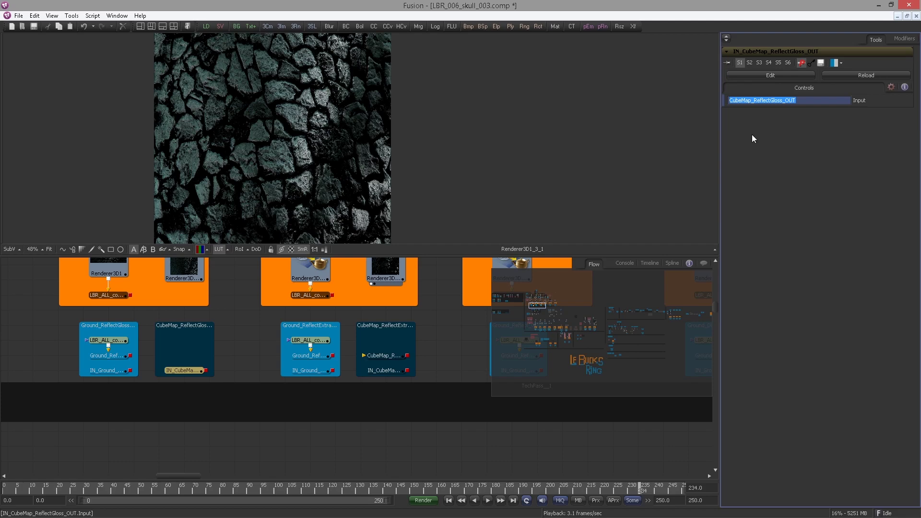
Survey the other node groups across the flow, including the combine and cubemap areas.
left_click_drag(241, 317, 232, 330)
scroll(232, 329, "down", 1)
left_click_drag(539, 307, 582, 338)
left_click_drag(261, 304, 131, 303)
scroll(209, 384, "up", 3)
mouse_move(209, 384)
left_mouse_down()
mouse_move(323, 340)
mouse_move(249, 473)
left_mouse_up()
left_click_drag(277, 316, 226, 468)
left_click_drag(226, 335, 226, 357)
scroll(227, 356, "down", 5)
left_click_drag(60, 300, 212, 378)
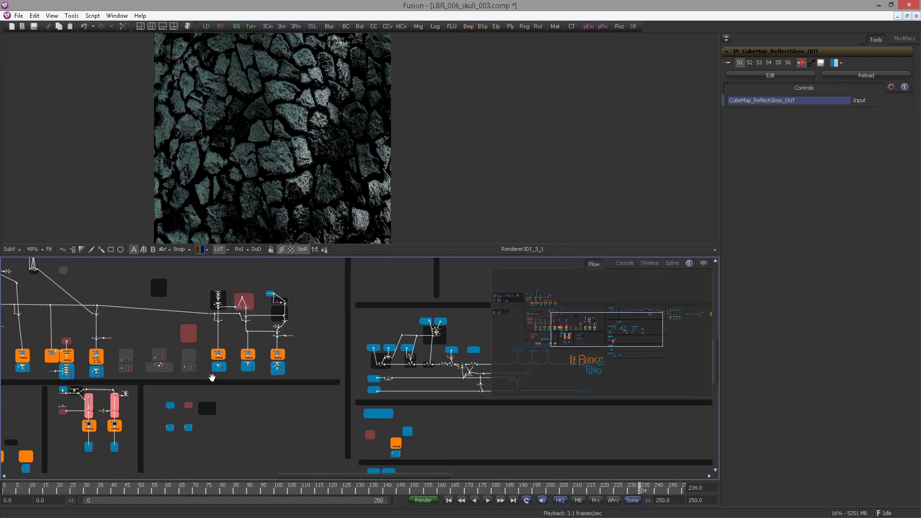
scroll(212, 378, "up", 5)
key("ctrl+f")
key("Return")
left_click_drag(396, 383, 122, 358)
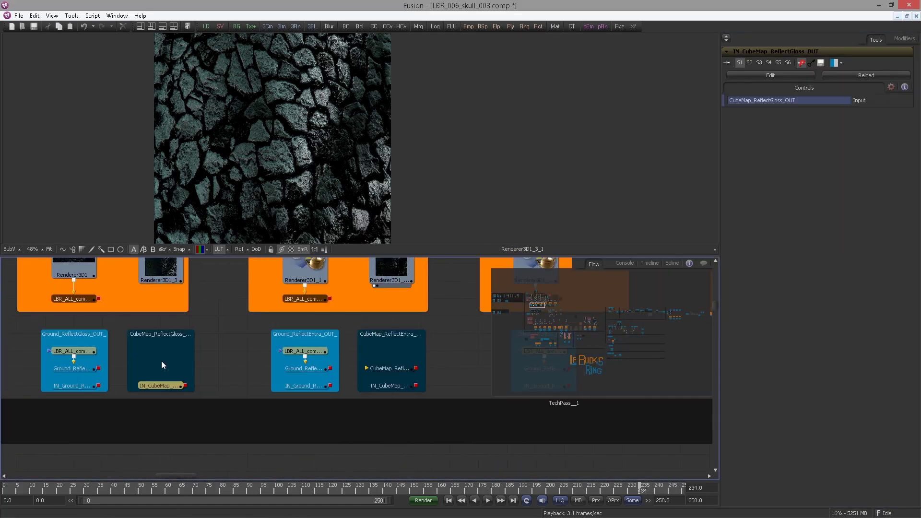
Paste a copy of the CubeMap_ReflectGloss_OUT node into the CubeMap_ReflectGloss group above its IN link node.
left_click(160, 370)
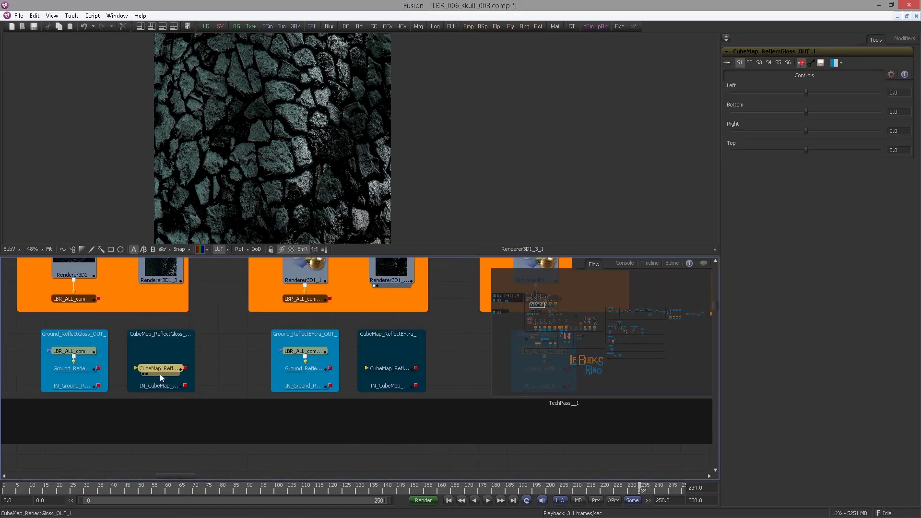
key("F2")
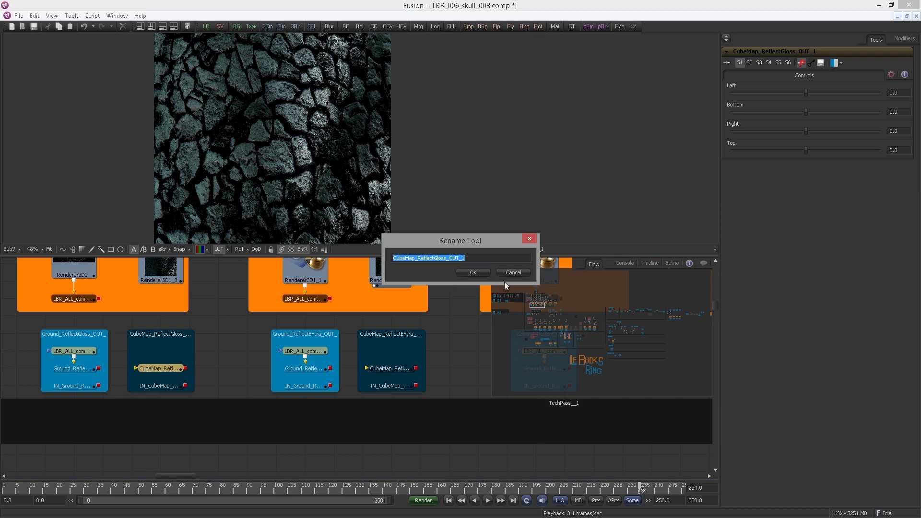
left_click(513, 273)
Name the output nodes of the two CubeMap groups CubeMap_ReflectExtra_OUT and CubeMap_ReflectGloss_OUT, and check both names.
left_click(405, 367)
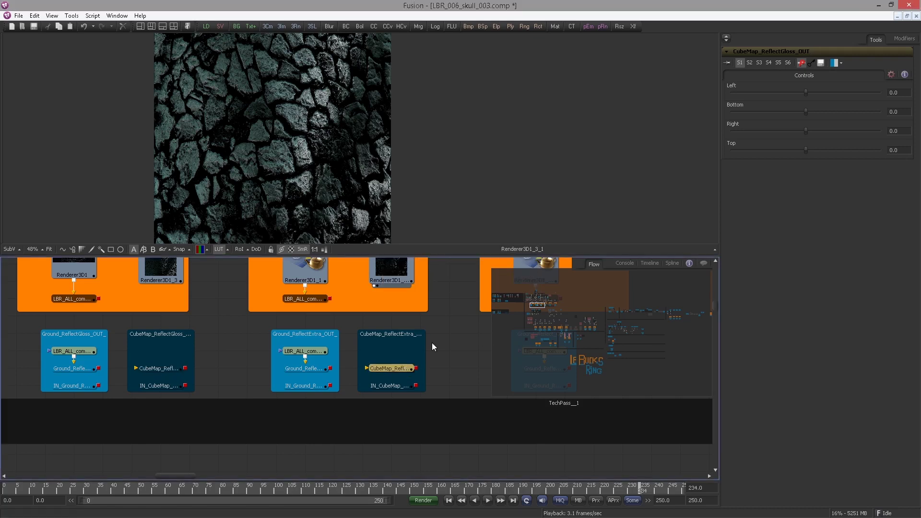
left_click(166, 372)
left_click(161, 378)
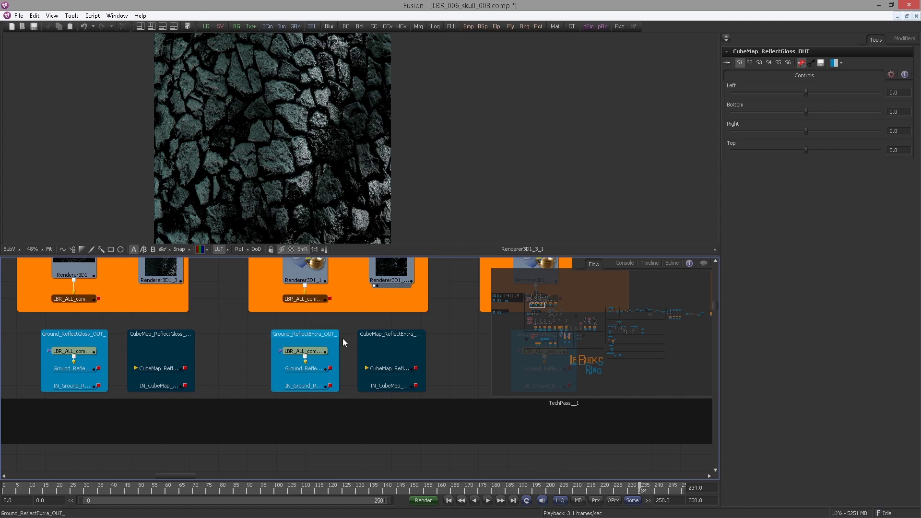
left_click_drag(212, 346, 182, 350)
left_click(136, 376)
left_click(378, 374)
left_click_drag(352, 377, 332, 378)
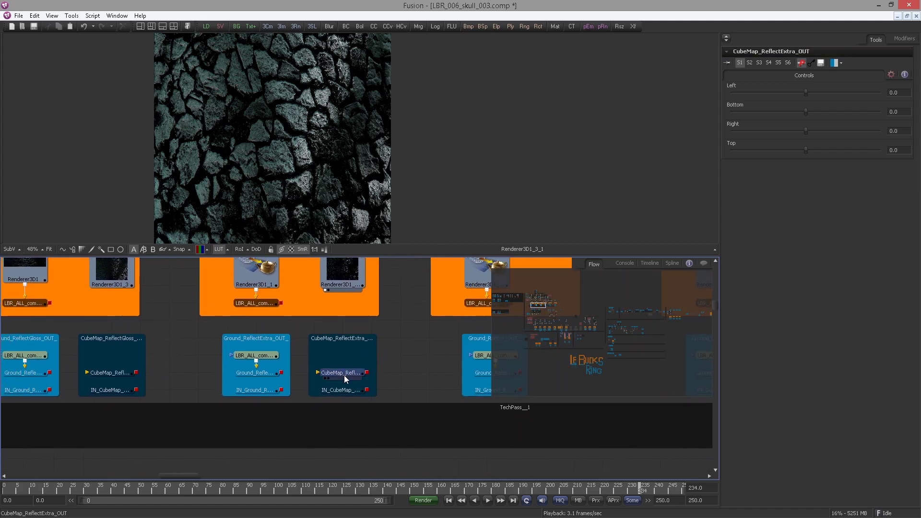
left_click(343, 377)
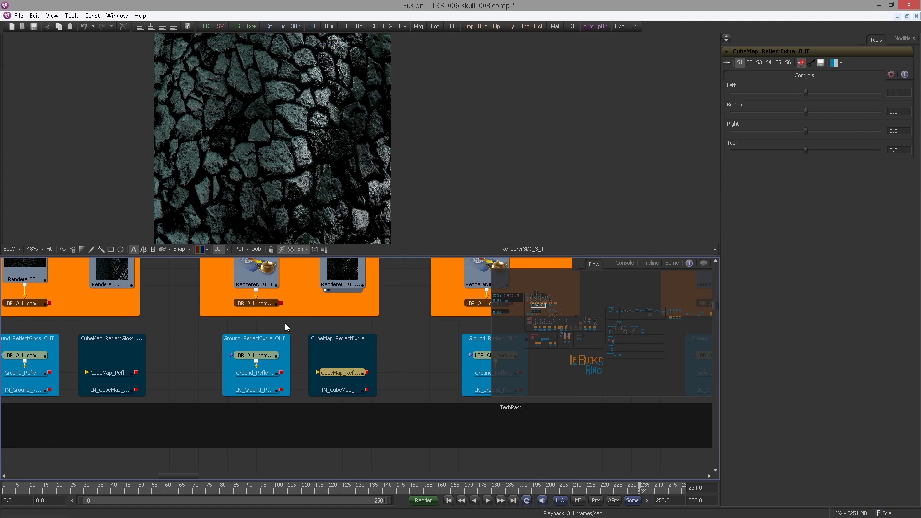
left_click(111, 374)
Connect the gloss UV renderer to CubeMap_ReflectGloss_OUT and the extra UV renderer to CubeMap_ReflectExtra_OUT.
left_click_drag(202, 353, 284, 361)
left_click_drag(220, 260, 187, 382)
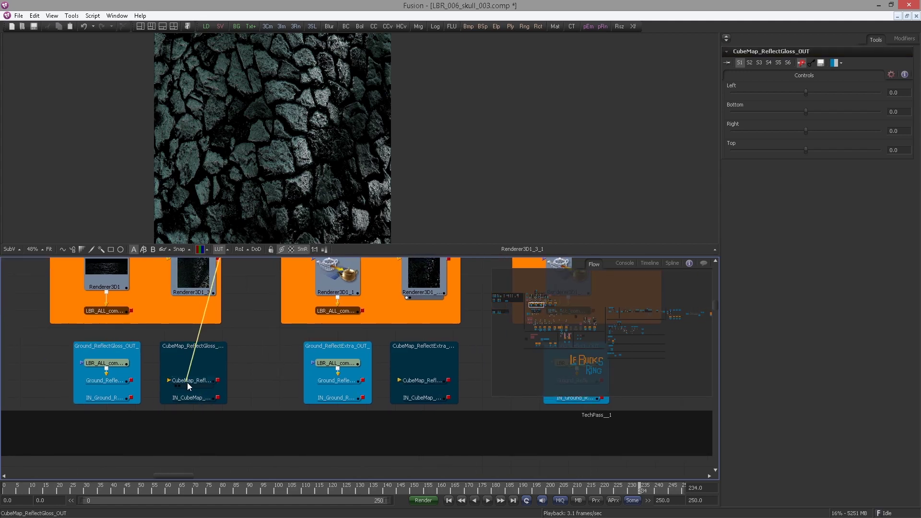
left_click_drag(428, 362, 444, 350)
Enable the nodes in both CubeMap reflection output groups and display their IN link nodes in the viewer.
left_click_drag(177, 394, 226, 216)
left_click(171, 391)
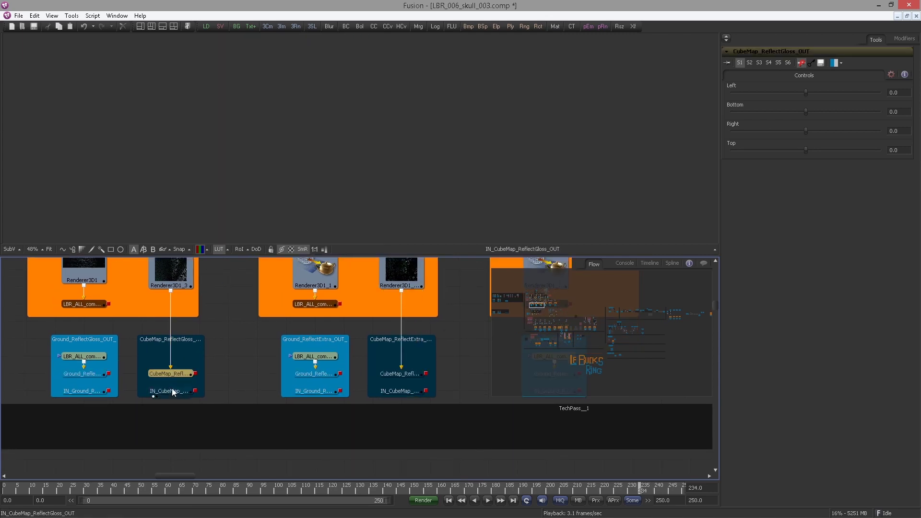
left_click(165, 374)
left_click_drag(220, 332, 134, 402)
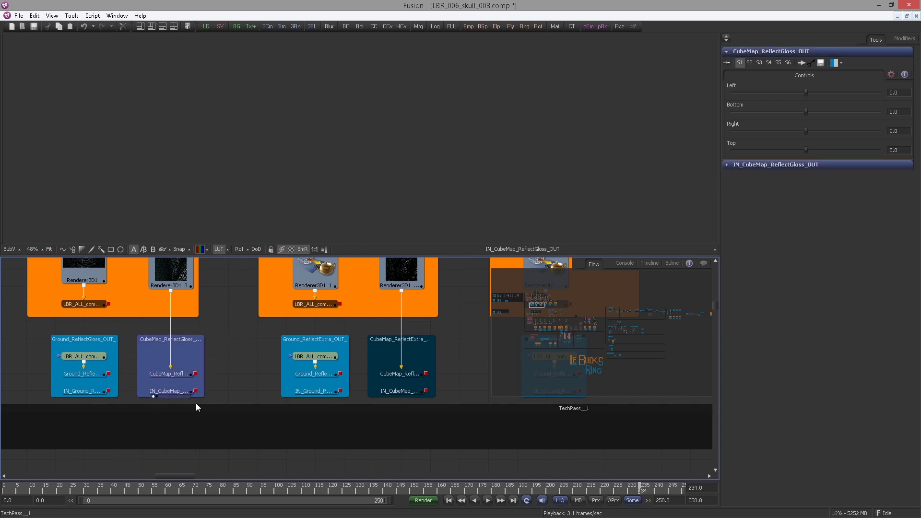
key("ctrl+p")
left_click_drag(351, 342, 322, 343)
mouse_move(442, 333)
left_mouse_down()
mouse_move(338, 404)
mouse_move(429, 215)
left_mouse_up()
key("ctrl+p")
Paste a copy of the UV renderer into the Ground_Diffuse group beside the existing renderer.
left_click_drag(384, 355, 236, 341)
left_click_drag(482, 315, 358, 356)
scroll(300, 374, "down", 1)
left_click(163, 317)
left_click_drag(456, 332, 288, 339)
key("ctrl+v")
left_click_drag(377, 340, 332, 326)
left_click_drag(359, 353, 381, 353)
left_click_drag(344, 336, 366, 336)
Add a pipe router below Merge3D3, connect it to the Ground_Diffuse UV renderer, and show that renderer in the viewer.
scroll(372, 359, "up", 2)
left_click_drag(326, 274, 375, 387)
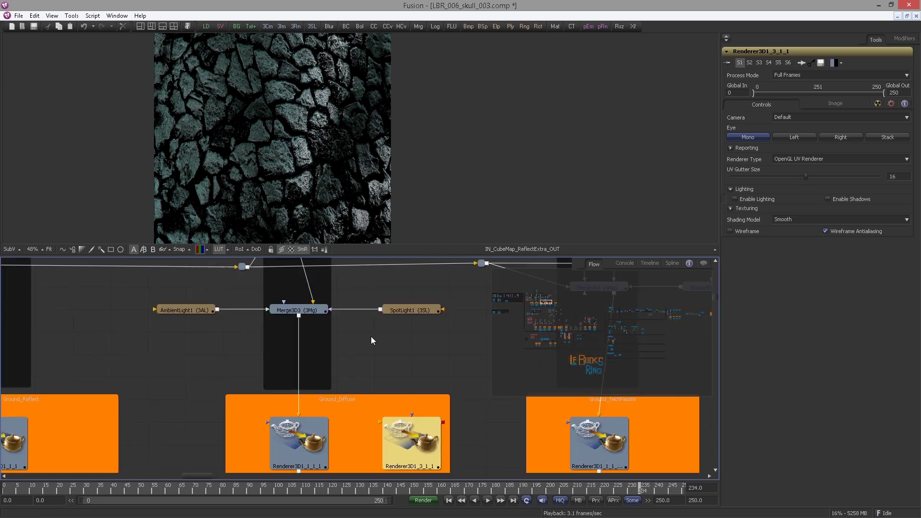
left_click(298, 350, "alt")
left_click_drag(299, 354, 403, 437)
left_click_drag(434, 467, 430, 353)
key("1")
Connect the diffuse UV renderer to CubeMap_Diffuse_OUT and display IN_CubeMap_Diffuse_OUT in the viewer.
left_click_drag(416, 321, 353, 291)
left_click_drag(339, 357, 324, 332)
left_click_drag(315, 292, 313, 327)
left_click_drag(359, 289, 328, 447)
left_click_drag(399, 431, 388, 389)
left_click_drag(388, 388, 303, 434)
left_click(343, 432)
left_click(295, 431)
left_click_drag(382, 362, 346, 300)
left_click_drag(372, 343, 401, 357)
left_click_drag(388, 432, 419, 358)
Select the diffuse, extra and gloss IN_CubeMap link nodes and paste an instance of IN_CubeMap_Diffuse_OUT below the CubeMap group.
left_click_drag(198, 406, 413, 397)
left_click_drag(313, 435, 184, 357)
left_click_drag(22, 422, 267, 345)
left_click_drag(289, 374, 59, 364)
left_click_drag(541, 304, 611, 340)
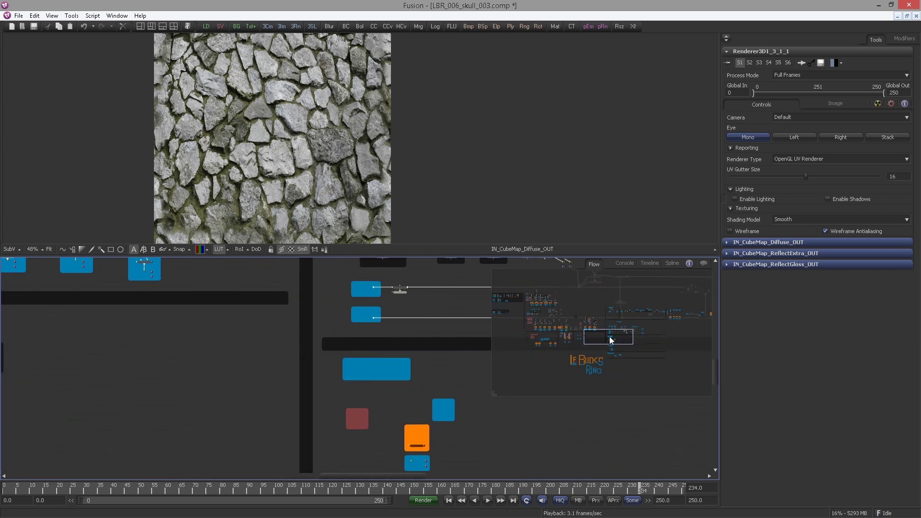
scroll(611, 339, "up", 5)
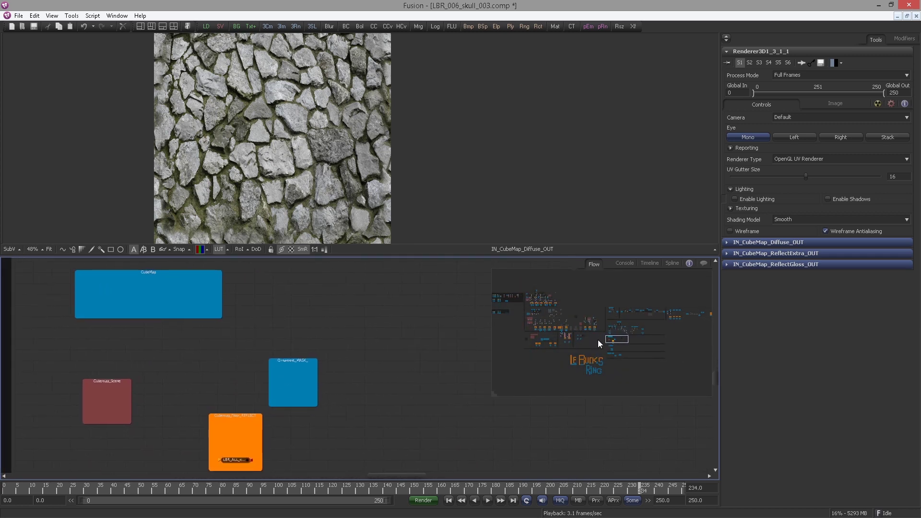
left_click_drag(208, 379, 221, 370)
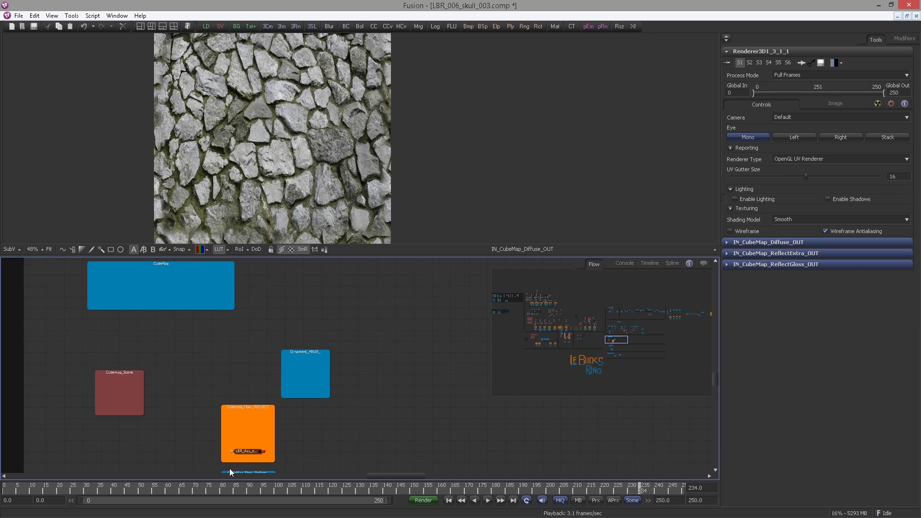
left_click_drag(210, 339, 222, 350)
left_click(212, 353)
key("ctrl+shift+v")
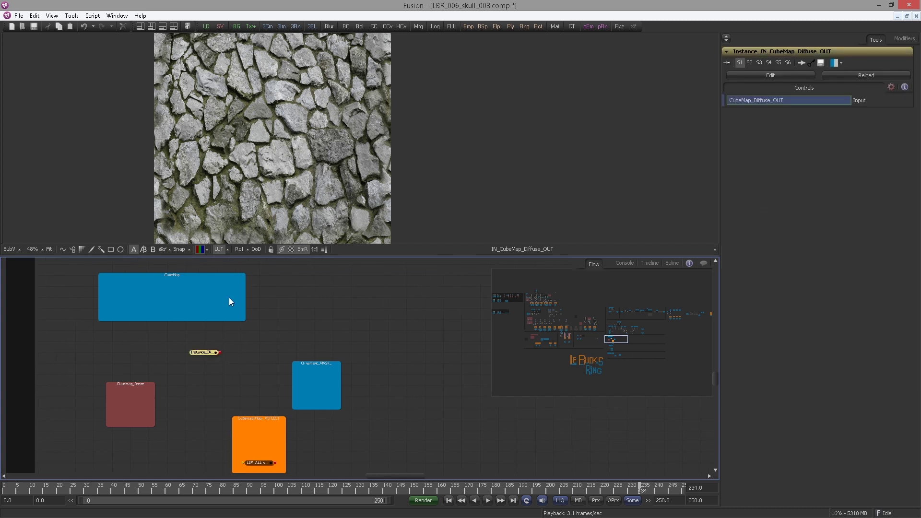
Bring instances of the gloss, extra and diffuse IN_CubeMap link nodes into the CubeMap group.
scroll(206, 331, "right", 1)
scroll(205, 331, "down", 4)
scroll(63, 324, "up", 3)
left_click_drag(62, 325, 272, 338)
left_click_drag(167, 373, 203, 364)
left_click_drag(113, 356, 214, 372)
left_click_drag(202, 365, 355, 366)
left_click_drag(261, 366, 330, 365)
left_click_drag(302, 387, 233, 399)
scroll(254, 365, "up", 4)
left_click_drag(263, 436, 342, 300)
left_click(353, 316)
left_click(369, 365)
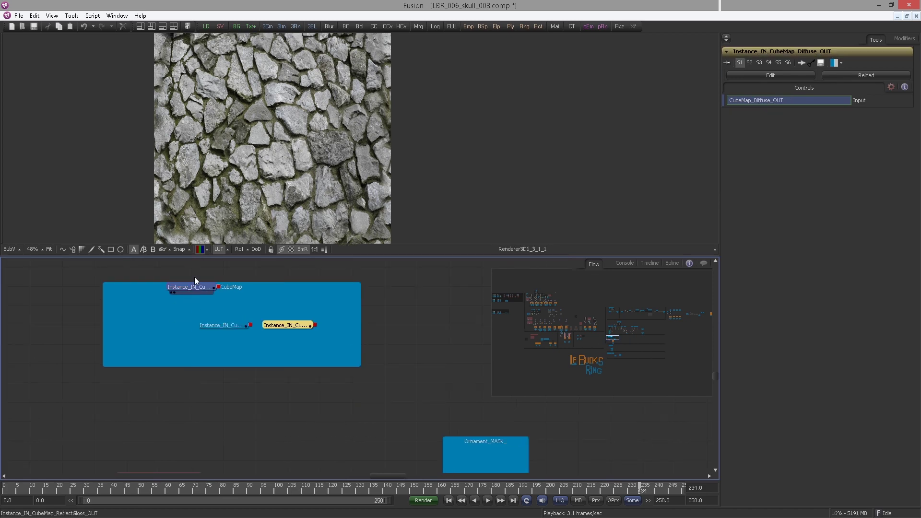
Display each CubeMap instance in the viewer and line the three nodes up in a row inside the group.
left_click_drag(194, 278, 232, 189)
left_click_drag(214, 322, 240, 211)
left_click_drag(273, 323, 280, 231)
left_click_drag(287, 327, 325, 327)
mouse_move(232, 329)
left_mouse_down()
mouse_move(256, 330)
mouse_move(223, 329)
left_mouse_up()
left_click_drag(326, 328, 294, 328)
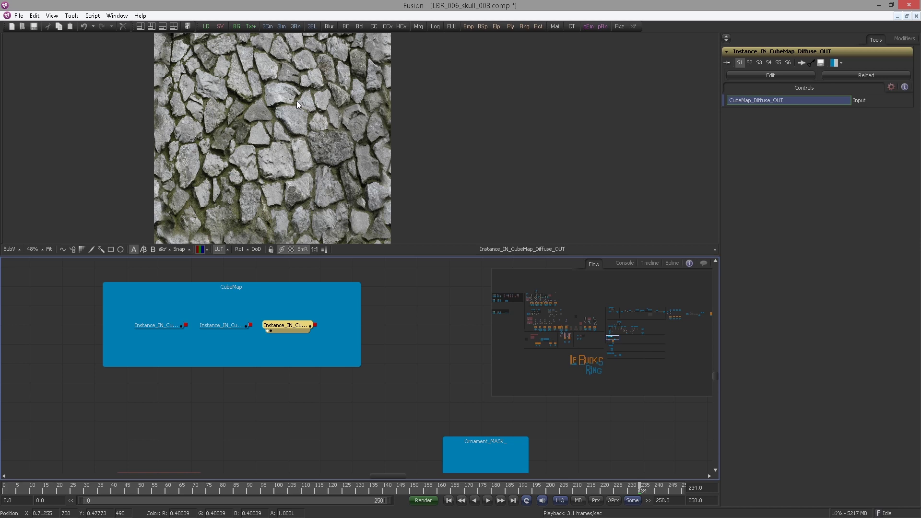
Compare the three Ground_Reflect_Passes instances and the combined ColorCorrector2 output in the viewer.
left_click_drag(609, 338, 612, 311)
left_click_drag(265, 335, 287, 392)
scroll(249, 319, "down", 1)
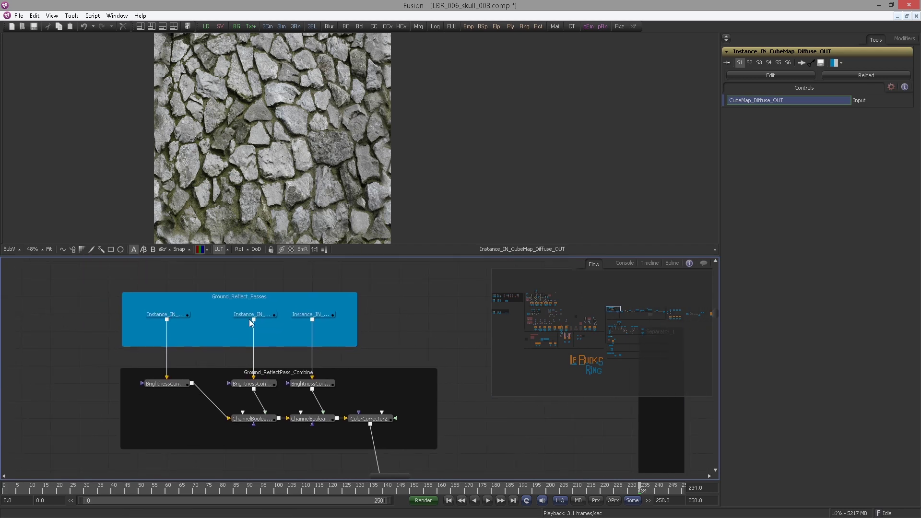
key("1")
key("1")
key("1")
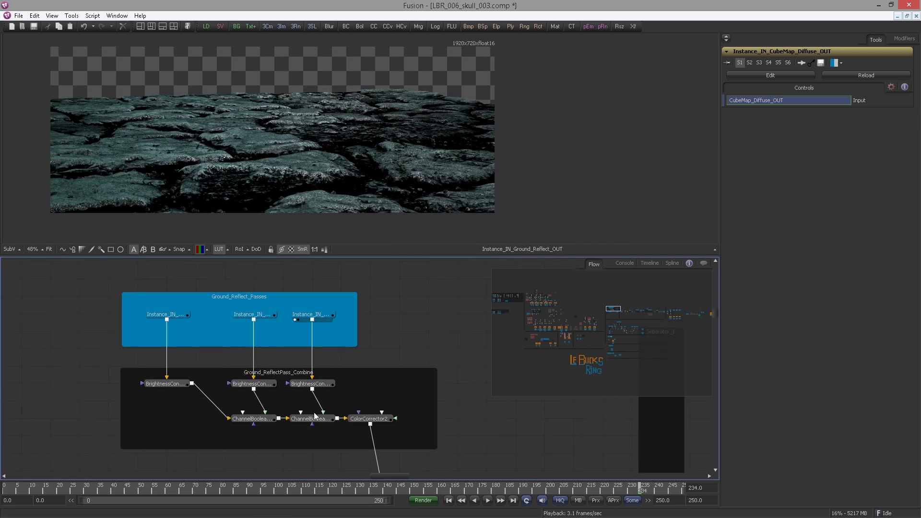
left_click_drag(369, 419, 404, 194)
left_click_drag(258, 169, 332, 157)
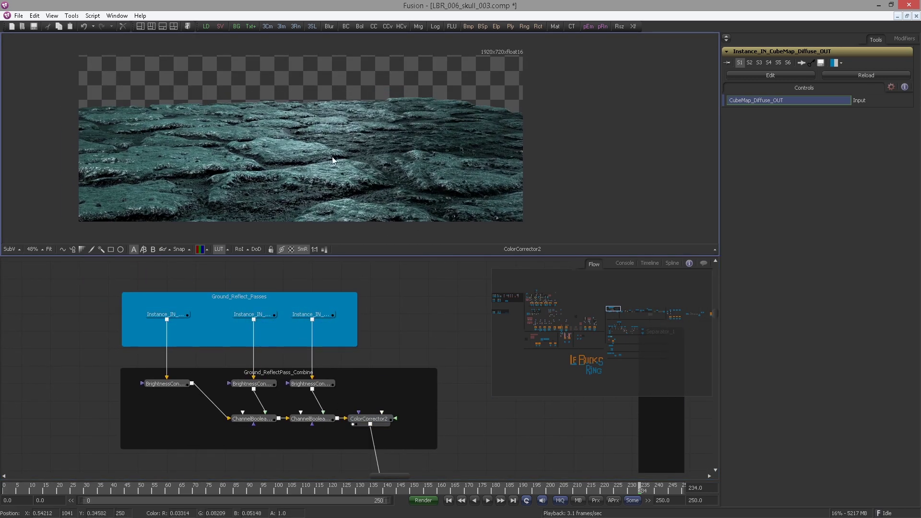
Copy the BrightnessContrast, ChannelBooleans and ColorCorrector2 nodes from Ground_ReflectPass_Combine and paste them below the CubeMap group.
left_click_drag(123, 319, 146, 316)
left_click_drag(85, 359, 424, 435)
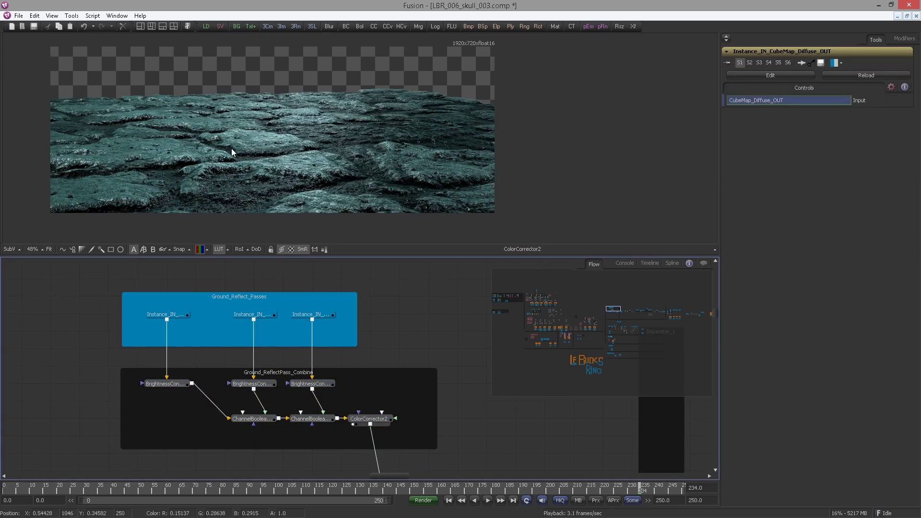
left_click_drag(259, 169, 289, 181)
left_click_drag(85, 359, 393, 427)
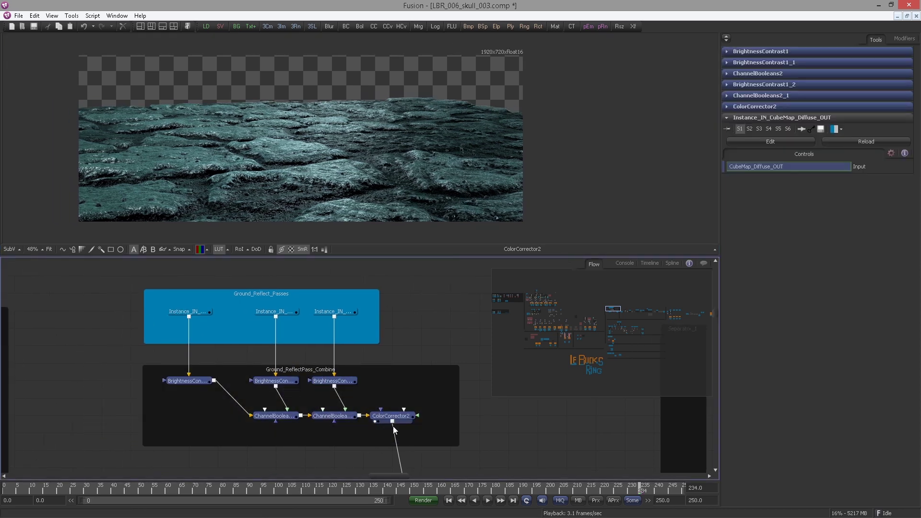
left_click_drag(615, 312, 615, 343)
scroll(338, 372, "down", 2)
left_click_drag(337, 372, 364, 401)
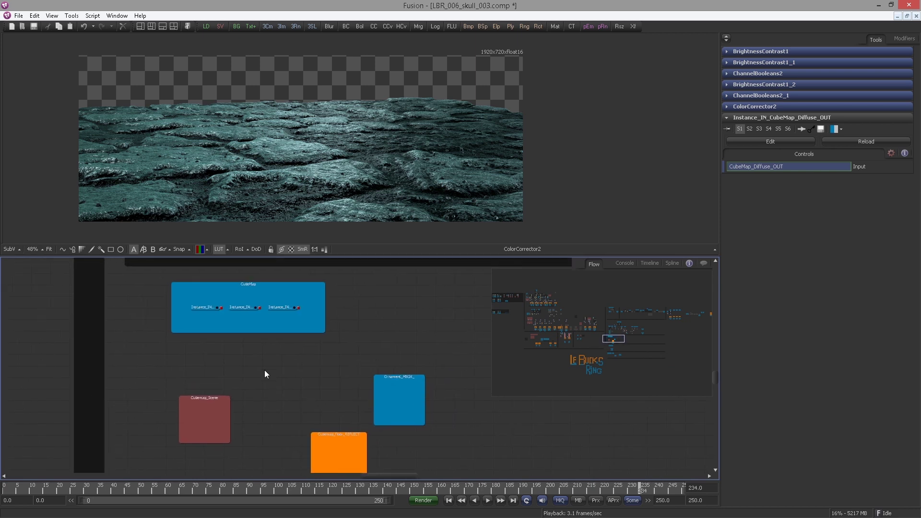
left_click(248, 374)
key("ctrl+v")
Connect the three CubeMap instances to the pasted BrightnessContrast nodes, tidy the chain and display ColorCorrector2_1 in the viewer.
scroll(230, 327, "up", 2)
left_click_drag(247, 375, 212, 318)
left_click(263, 319)
mouse_move(283, 316)
left_mouse_down()
mouse_move(253, 316)
mouse_move(266, 315)
left_mouse_up()
mouse_move(352, 297)
left_mouse_down()
mouse_move(355, 314)
mouse_move(367, 298)
left_mouse_up()
left_click_drag(418, 353, 346, 179)
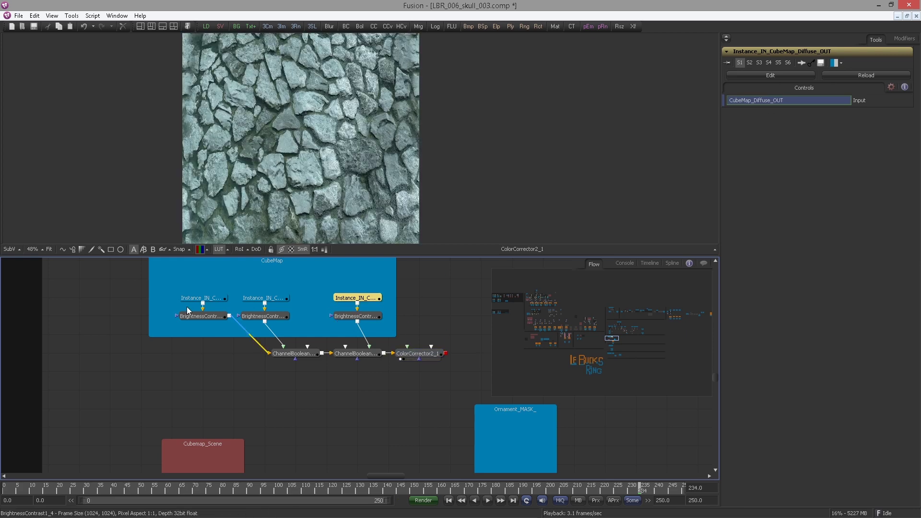
left_click_drag(273, 380, 418, 347)
left_click_drag(428, 352, 398, 353)
left_click(339, 410)
Add a Gamut node after the gloss cubemap renderer Renderer3D1_3 and set its source space to sRGB.
scroll(351, 398, "down", 6)
left_click_drag(136, 339, 266, 403)
left_click_drag(72, 312, 455, 463)
left_click_drag(226, 274, 337, 429)
scroll(337, 429, "up", 3)
left_click_drag(44, 284, 128, 399)
scroll(179, 423, "up", 5)
left_click_drag(179, 423, 158, 244)
left_click(251, 281)
left_click_drag(286, 317, 232, 309)
key("ctrl+space")
type("gamu")
key("Return")
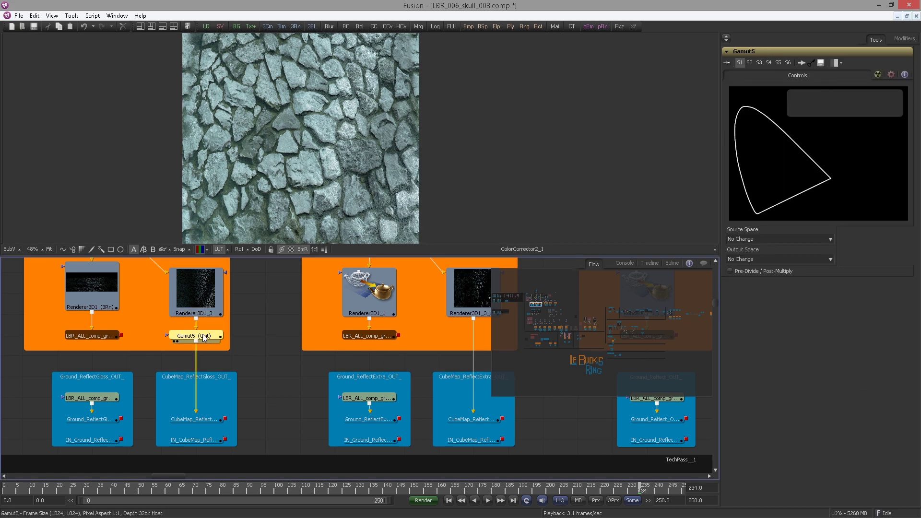
left_click(778, 239)
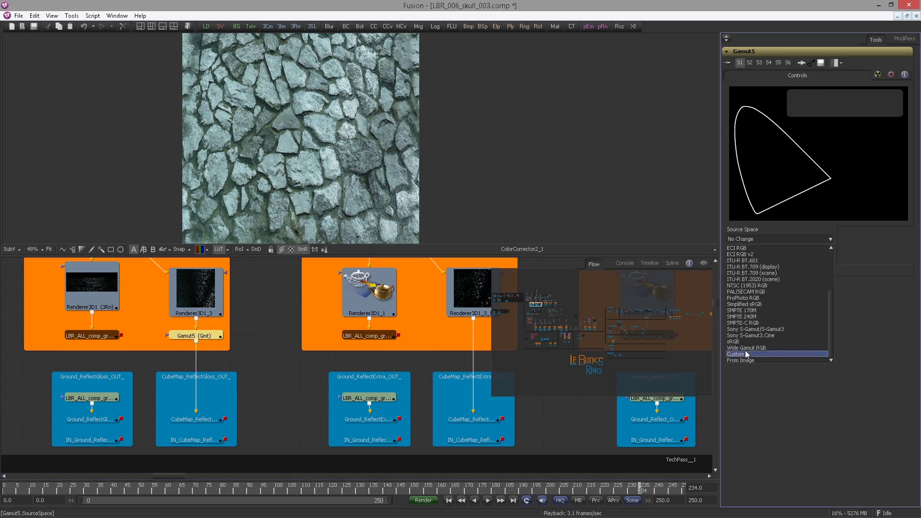
left_click(748, 352)
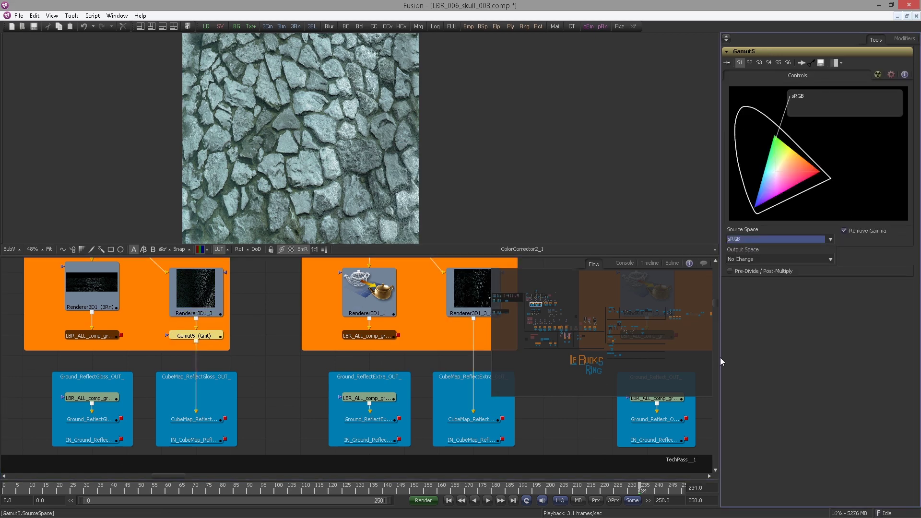
Copy the Gamut node and paste it after the cubemap renderers of the extra and diffuse passes.
left_click(213, 337)
left_click_drag(315, 351, 118, 346)
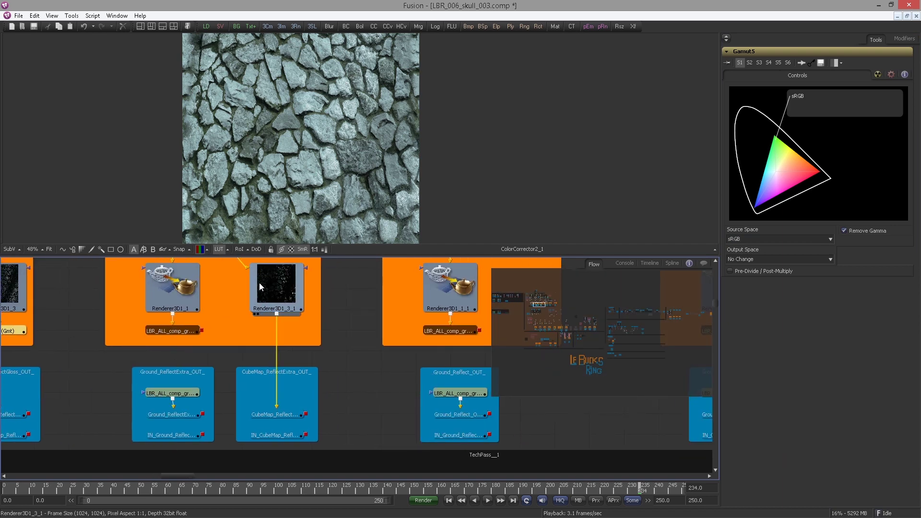
left_click(259, 283)
key("ctrl+v")
left_click_drag(454, 344, 357, 353)
left_click_drag(482, 338, 271, 342)
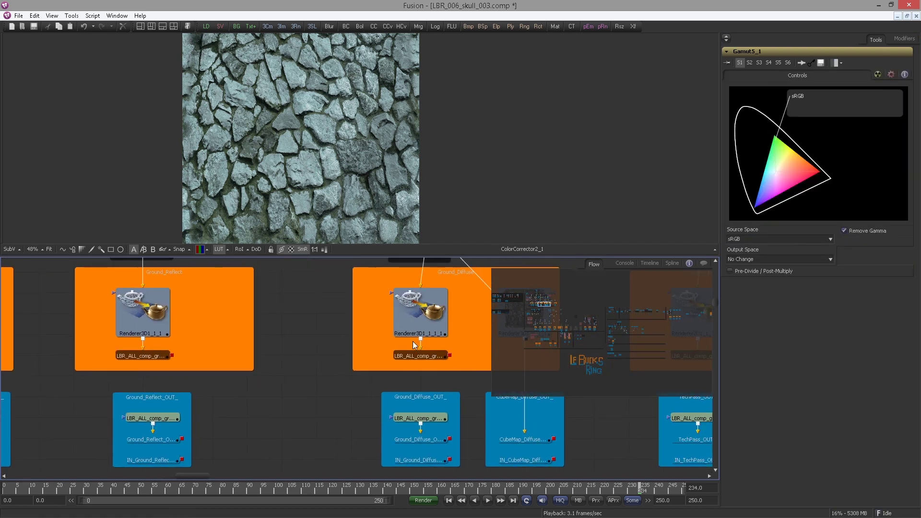
left_click_drag(415, 342, 273, 340)
left_click(361, 315)
key("ctrl+v")
Switch to a two-viewer layout and compare the cubemap's ColorCorrector2_1 with the original ground's ColorCorrector2 side by side.
left_click_drag(442, 386, 101, 335)
left_click_drag(538, 335, 616, 341)
left_click_drag(358, 364, 234, 463)
scroll(233, 344, "up", 1)
left_click(234, 342)
scroll(225, 350, "down", 3)
left_click_drag(562, 311, 625, 308)
scroll(283, 390, "up", 5)
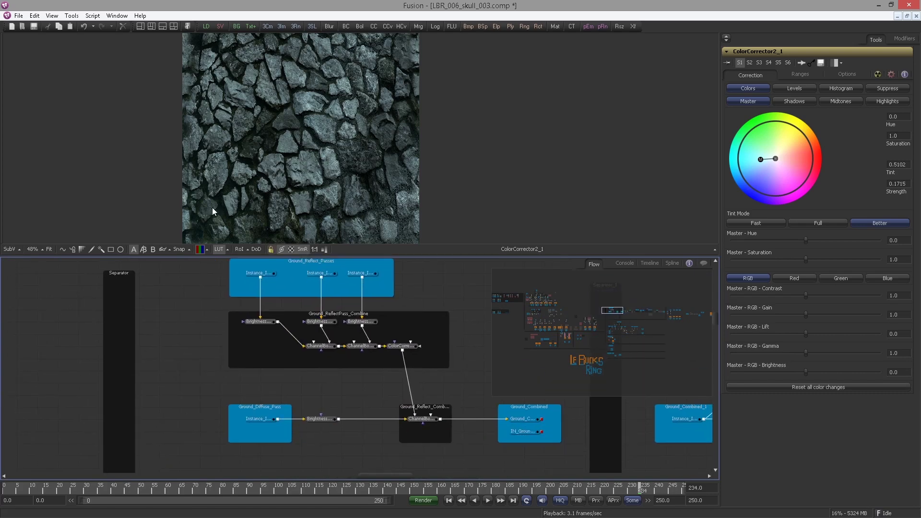
left_click(177, 28)
left_click_drag(400, 359, 598, 189)
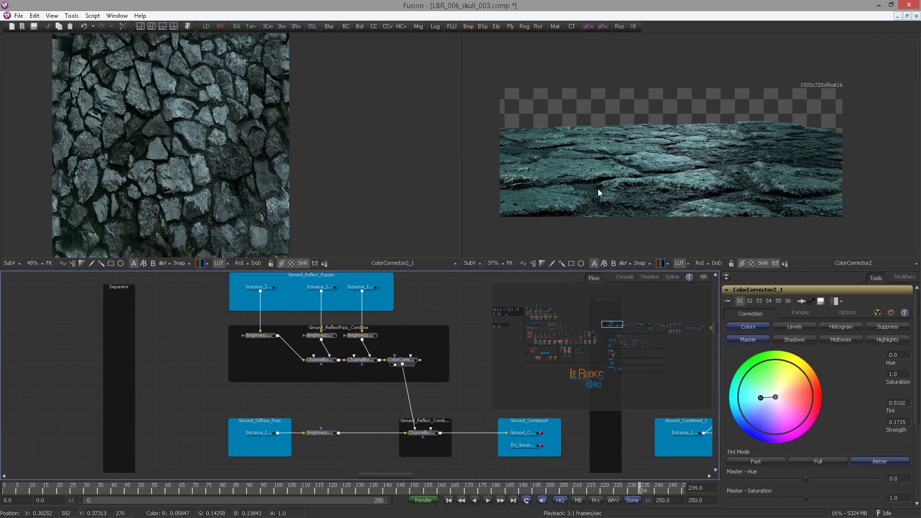
left_click_drag(257, 182, 319, 178)
left_click_drag(643, 205, 660, 216)
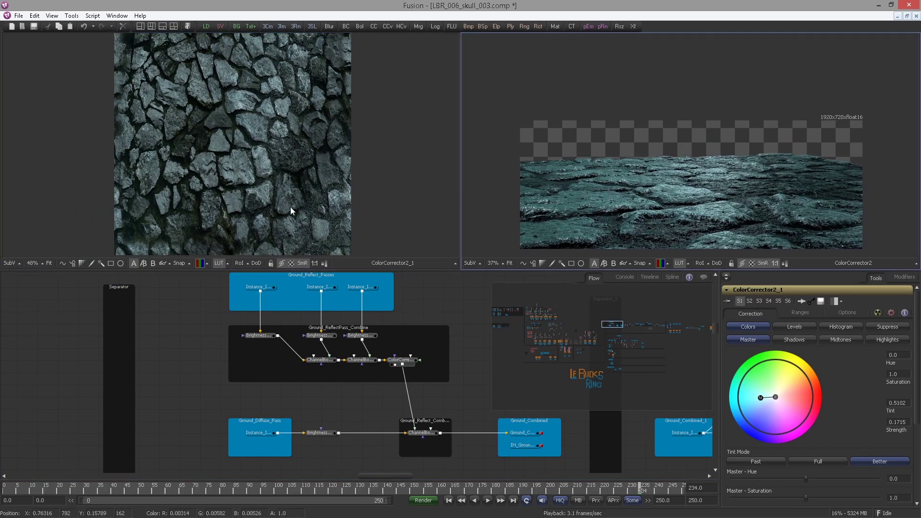
scroll(255, 201, "down", 2)
scroll(257, 202, "down", 1)
mouse_move(643, 185)
left_mouse_down()
mouse_move(621, 165)
mouse_move(628, 185)
left_mouse_up()
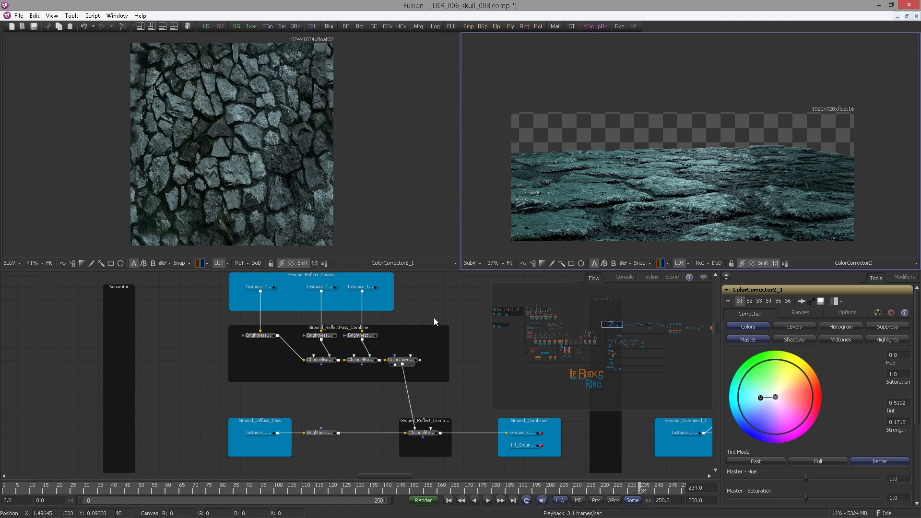
Select the IN_Camera and IN_Skull_OUT link nodes in the scene's source area.
left_click_drag(397, 401, 389, 412)
left_click_drag(614, 327, 617, 358)
left_click_drag(300, 421, 361, 438)
left_click_drag(288, 363, 314, 408)
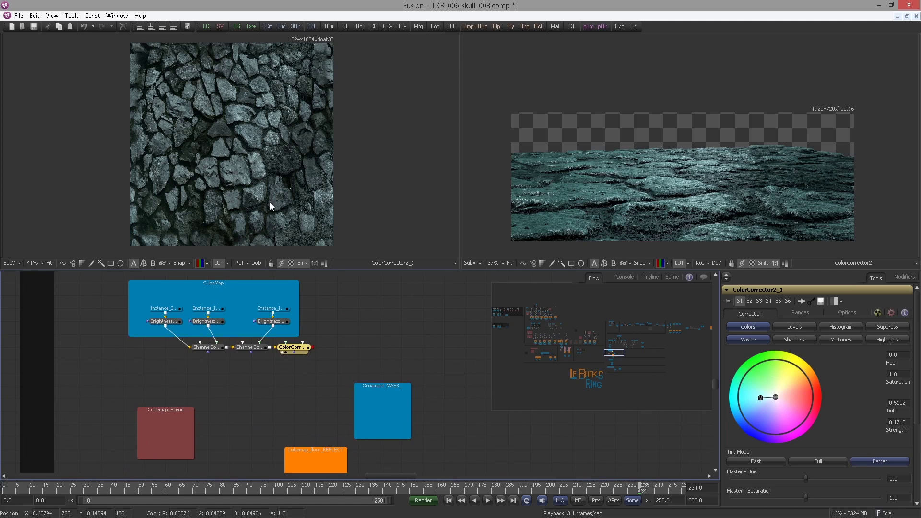
left_click_drag(173, 391, 157, 385)
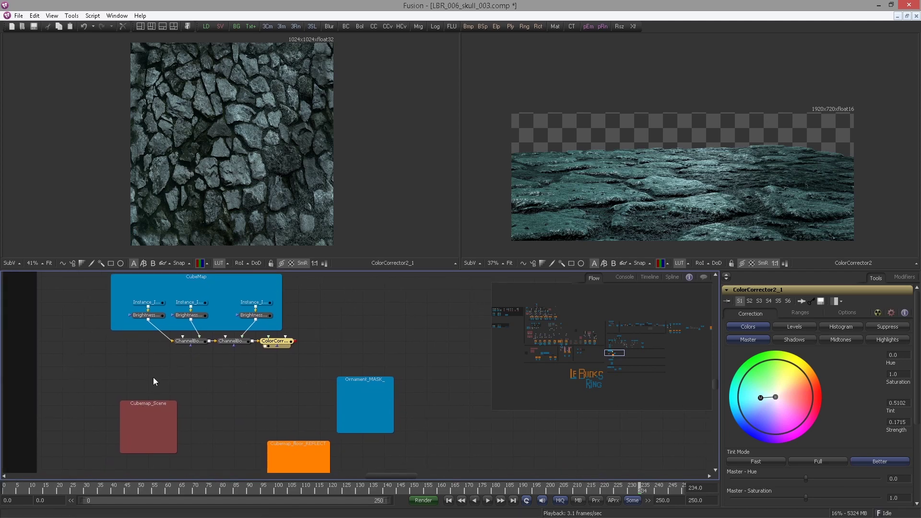
scroll(152, 373, "down", 6)
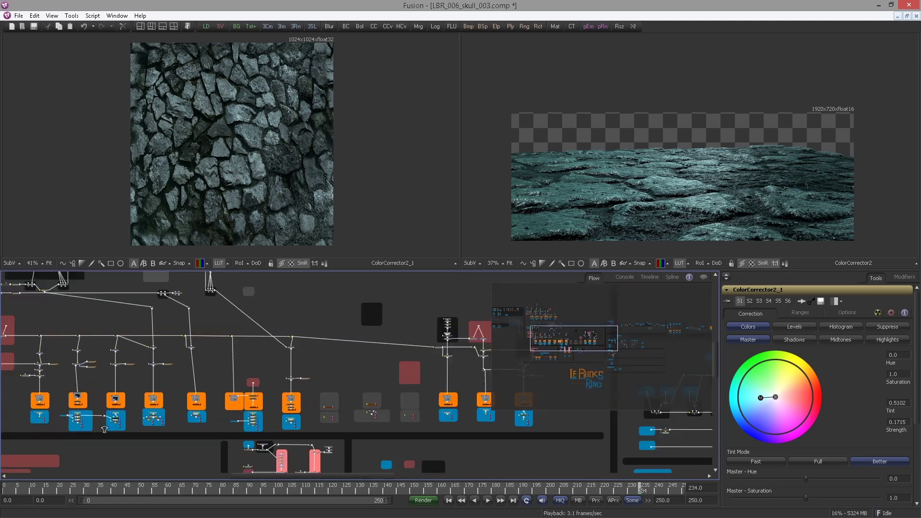
scroll(209, 370, "up", 4)
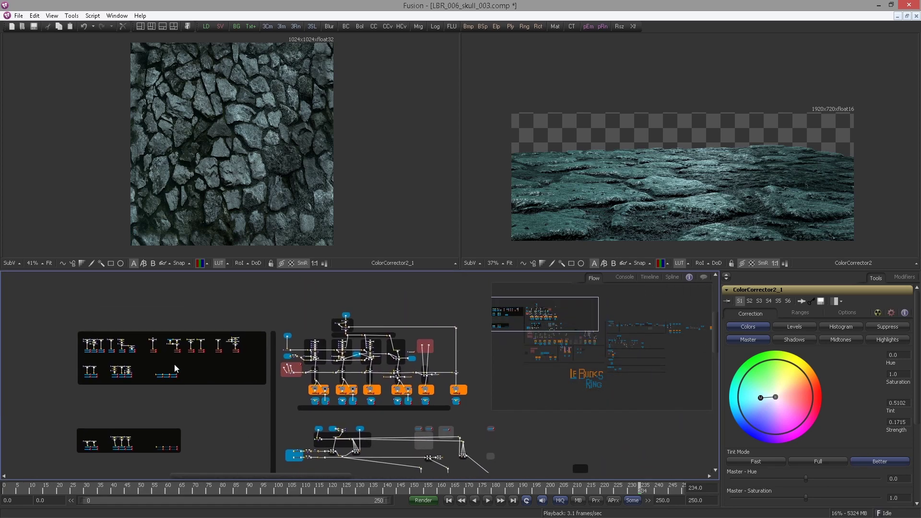
scroll(223, 386, "up", 4)
scroll(191, 350, "up", 1)
left_click_drag(191, 350, 246, 357)
left_click(84, 333)
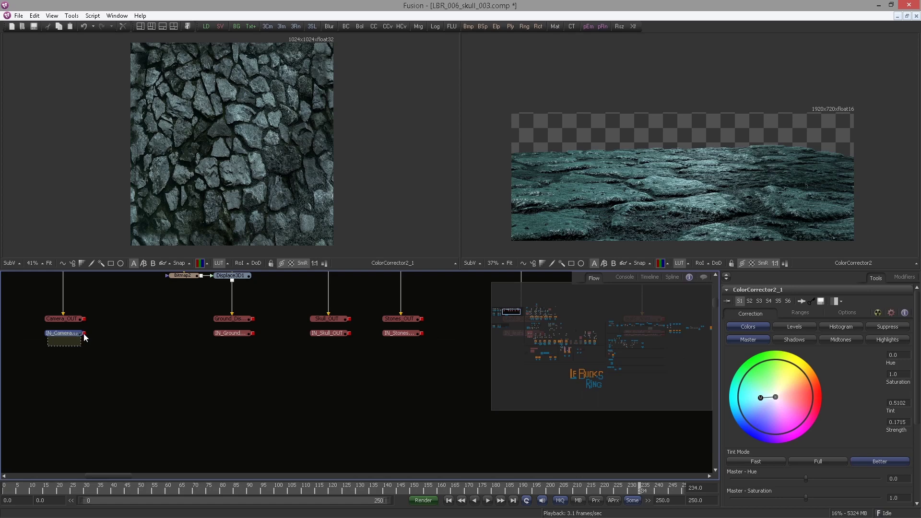
left_click_drag(366, 365, 273, 364)
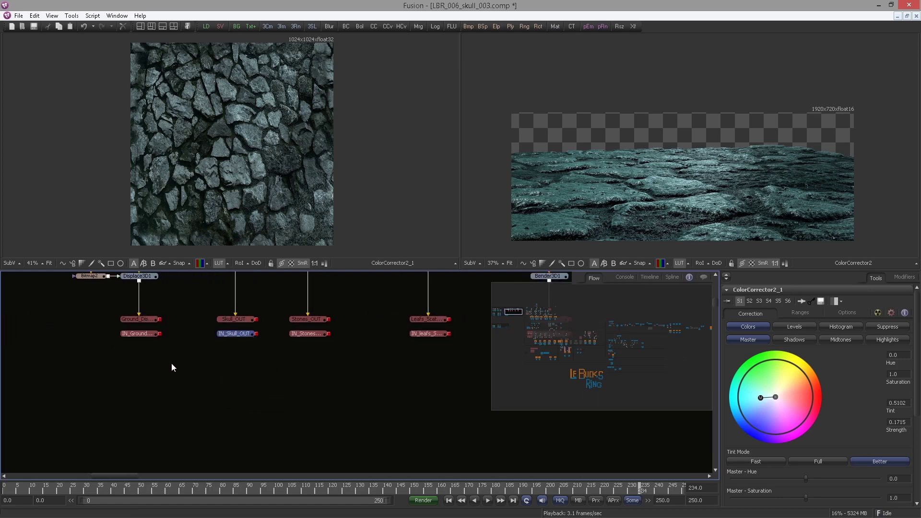
Paste instances of the skull and camera link nodes into the Cubemap_Scene group, with the skull above the camera.
left_click(613, 354)
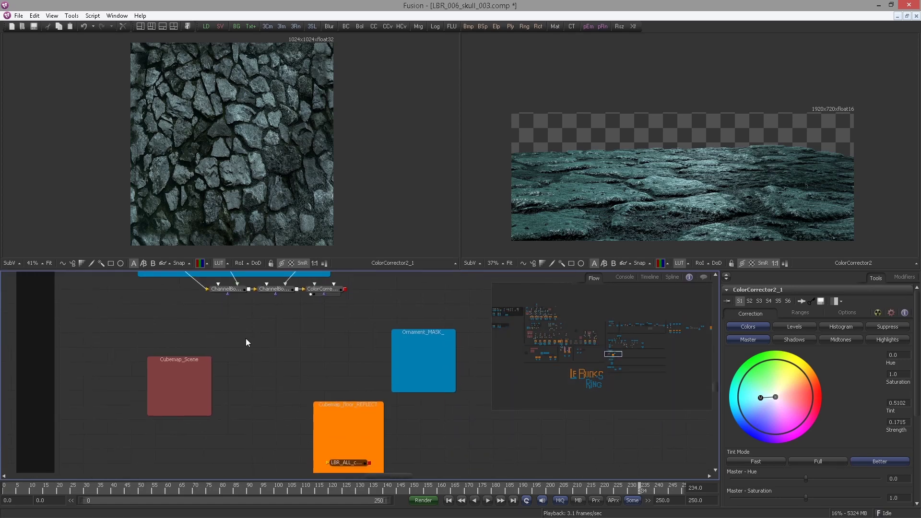
left_click(179, 389)
left_click_drag(453, 391, 183, 410)
left_click(185, 379)
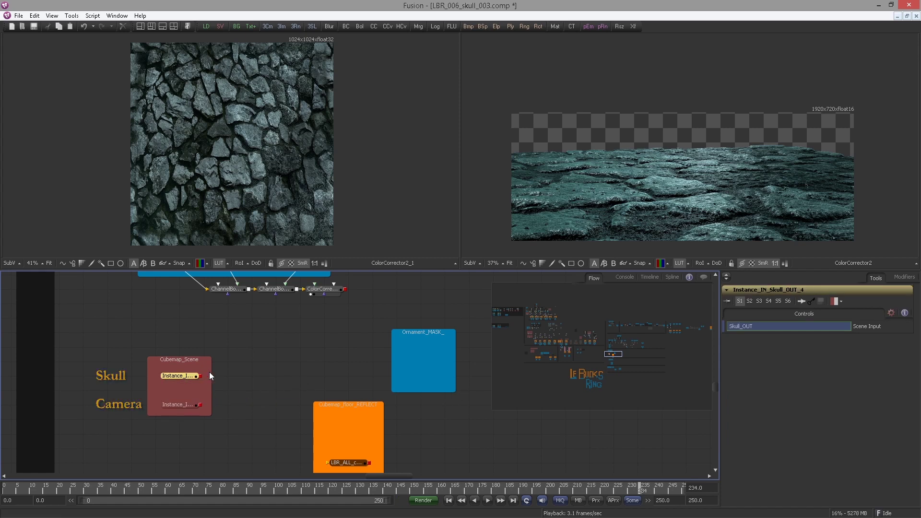
Add a ReplaceMaterial3D node beside the Cubemap_Scene group and feed the skull instance into it.
left_click(322, 348)
key("ctrl+space")
type("replace")
key("Return")
left_click_drag(200, 376, 321, 376)
mouse_move(324, 295)
left_mouse_down()
mouse_move(330, 379)
mouse_move(331, 297)
left_mouse_up()
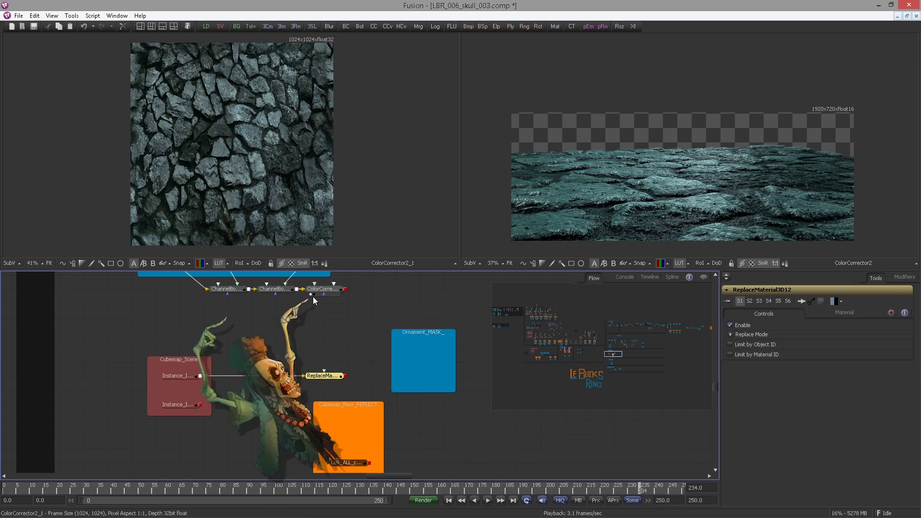
left_click(321, 334)
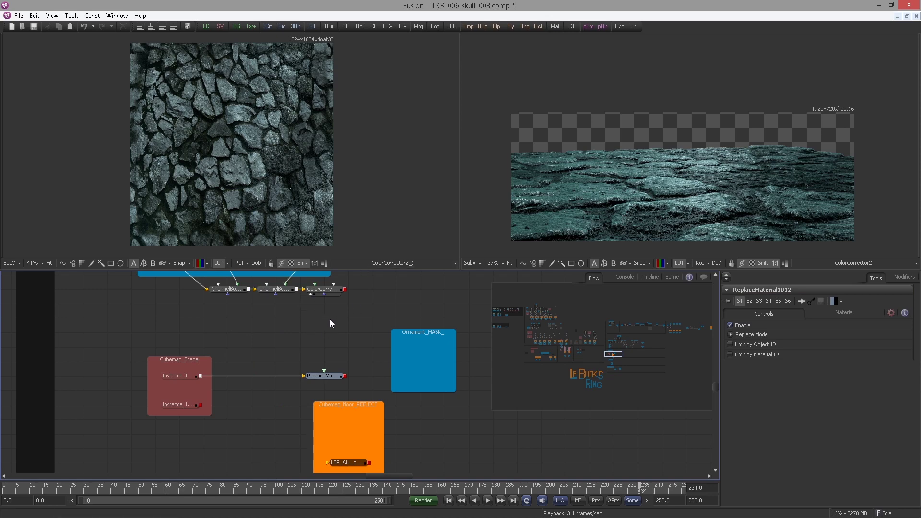
key("ctrl+space")
type("cube")
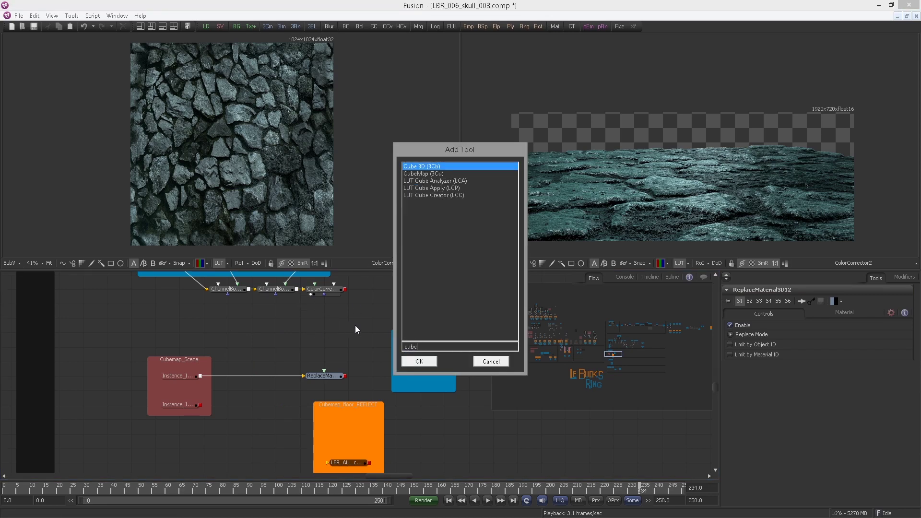
key("Return")
Add a CubeMap node above the ReplaceMaterial3D node and set its orientation to Separate Images.
key("ctrl+space")
type("cub")
key("Down")
key("Return")
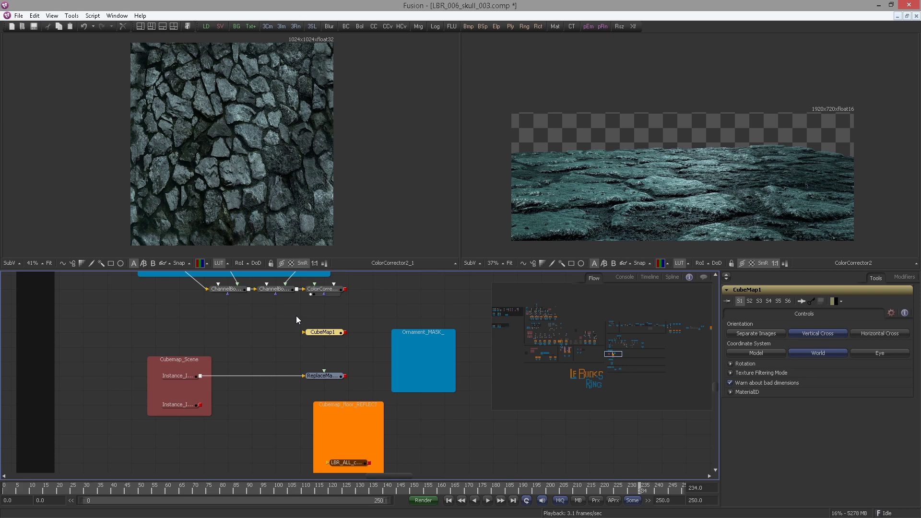
scroll(341, 303, "up", 1)
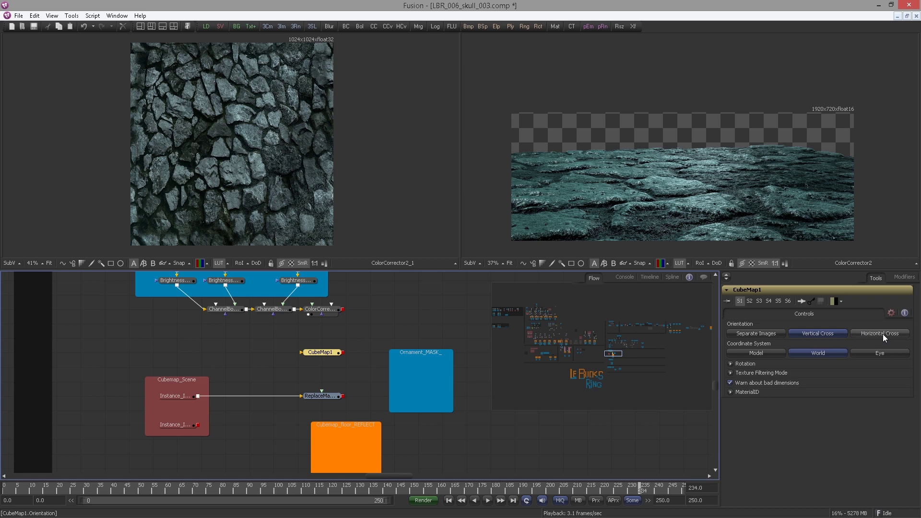
left_click(750, 337)
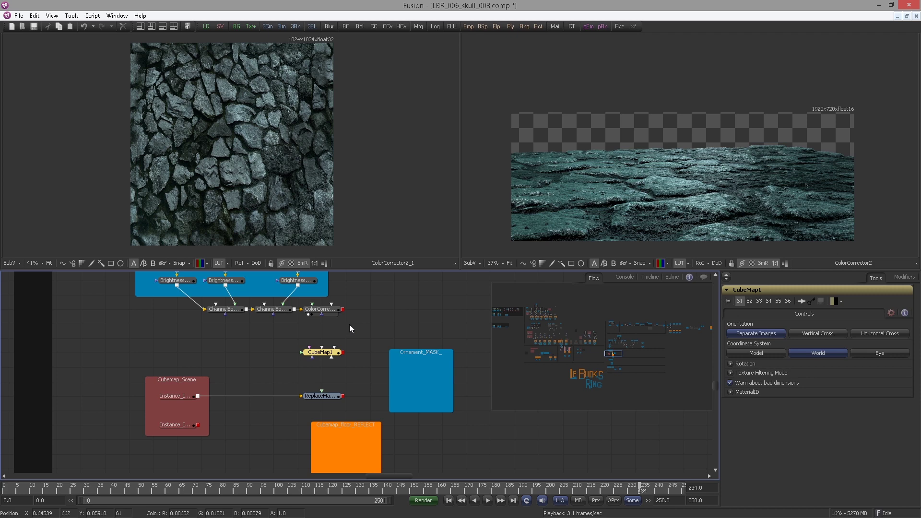
Connect the ColorCorrector2_1 output to the CubeMap node's separate face inputs, including left, right and down.
left_click_drag(343, 309, 330, 354)
left_click(340, 372)
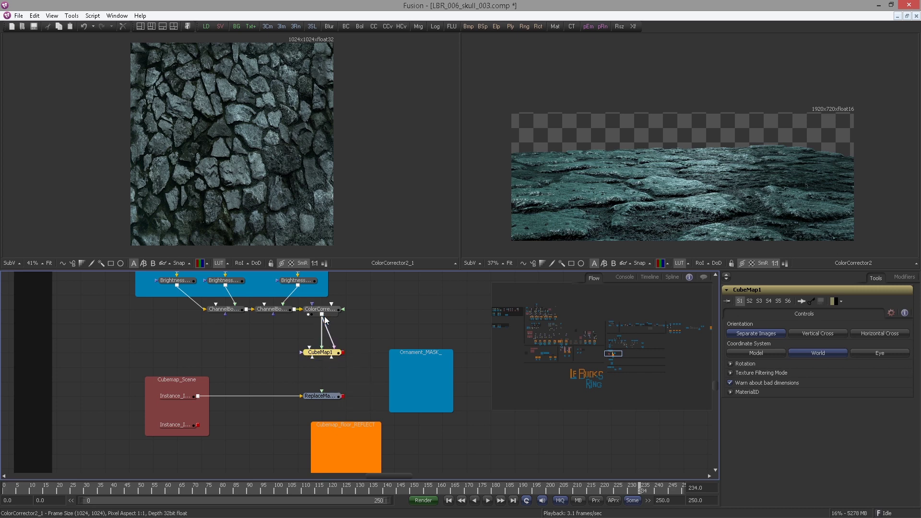
left_click_drag(326, 316, 376, 342)
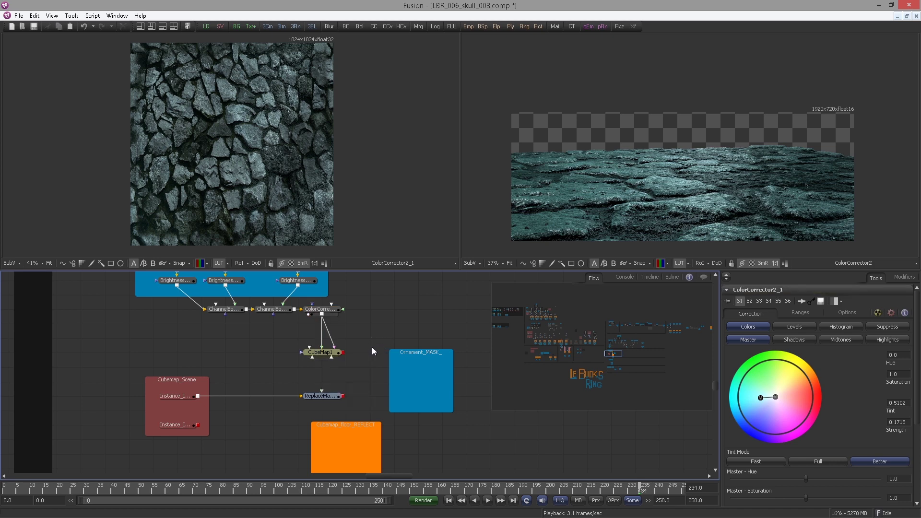
left_click(329, 352)
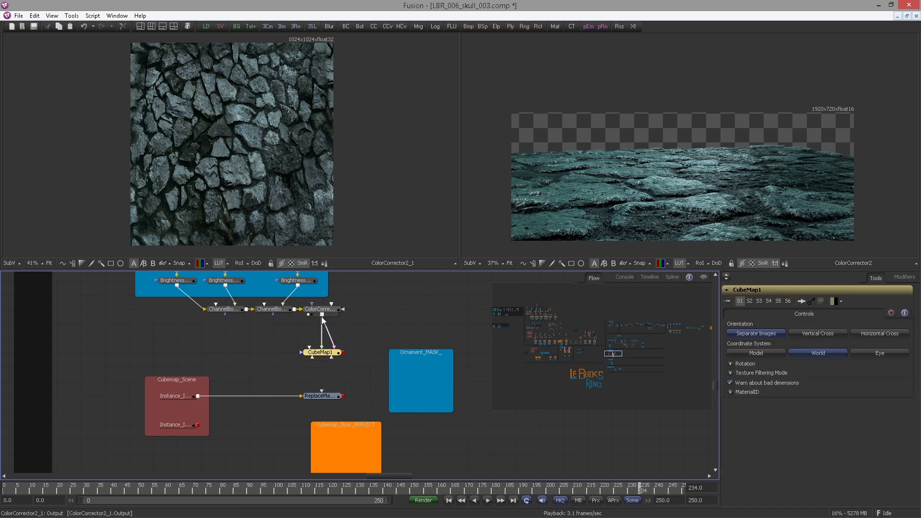
left_click_drag(321, 317, 345, 390)
left_click_drag(322, 318, 345, 402)
left_click_drag(323, 314, 345, 407)
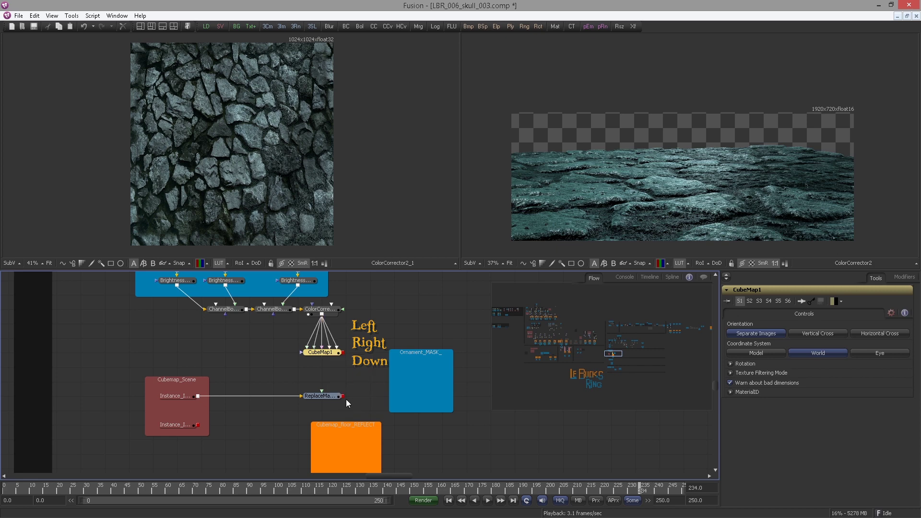
Add a Reflect node below the CubeMap node and connect the CubeMap to its Reflection Color Material input.
left_click(347, 353)
left_click_drag(343, 352, 318, 373)
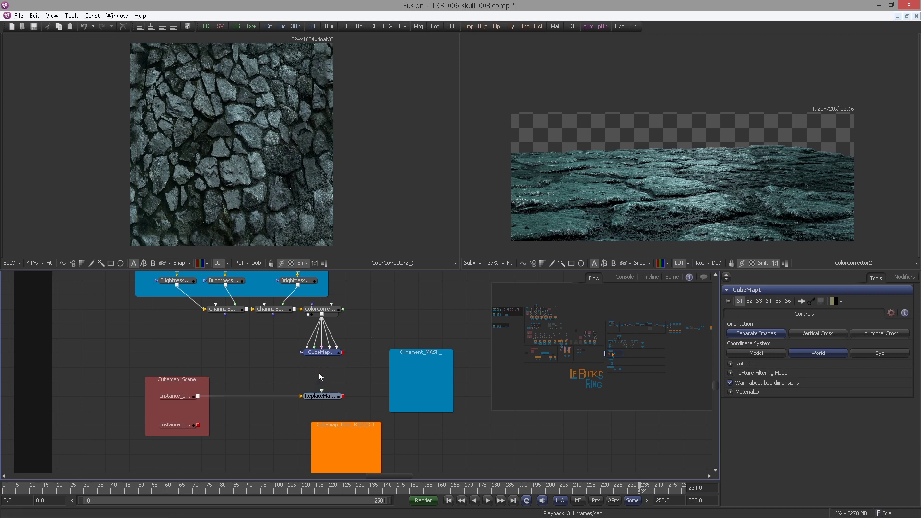
left_click(314, 373)
key("ctrl+space")
type("refl")
key("Return")
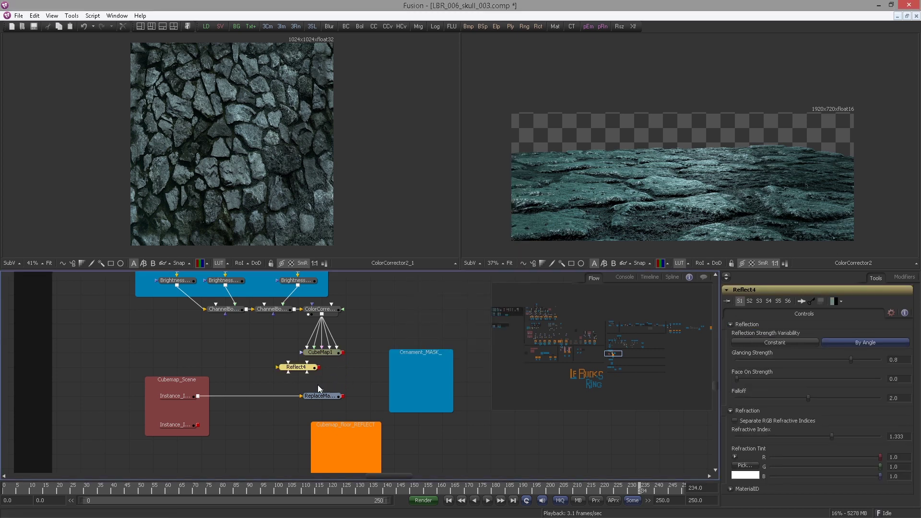
left_click_drag(307, 370, 330, 384)
left_click_drag(343, 352, 326, 382)
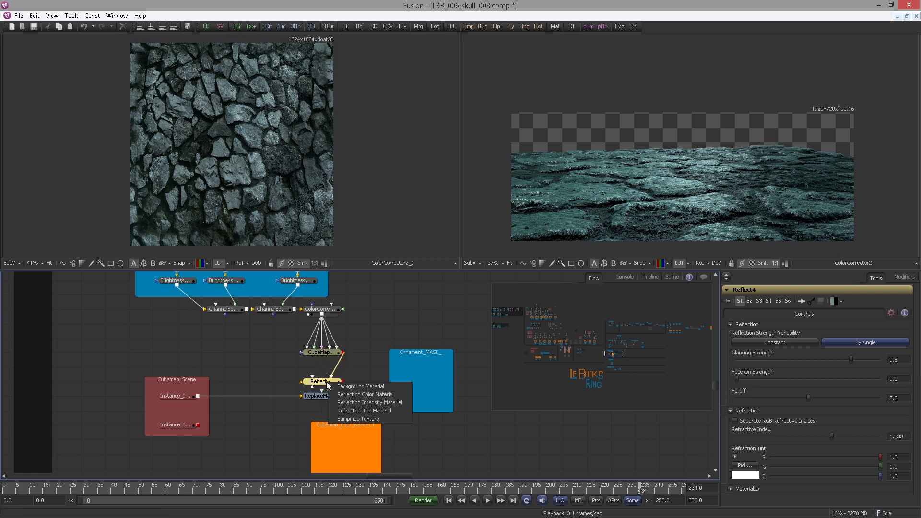
left_click(349, 394)
left_click_drag(310, 379, 307, 359)
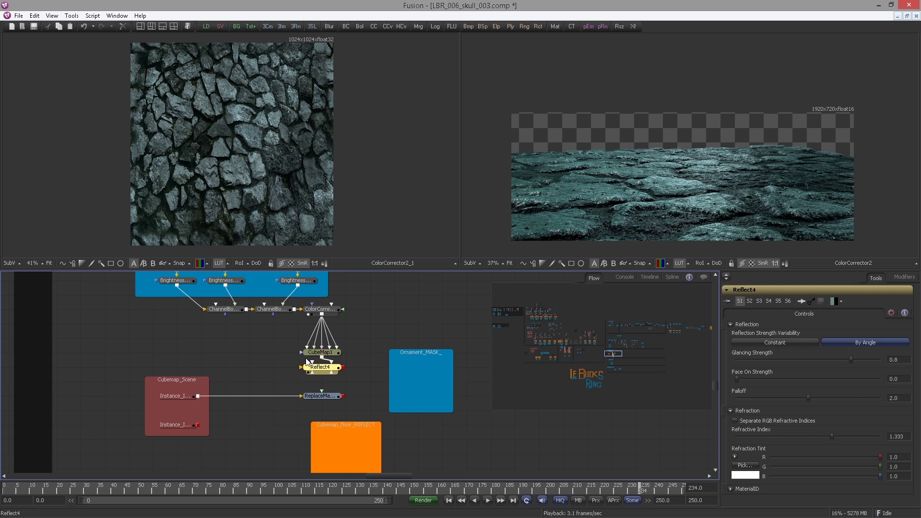
Add a Background node feeding the Reflect node and set it to 52 by 52 pixels with 16bit float depth.
left_click_drag(235, 27, 302, 368)
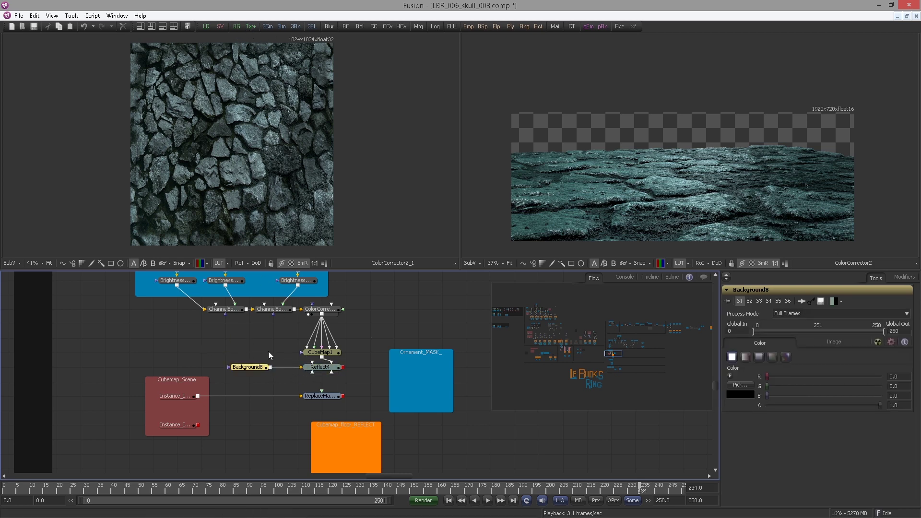
left_click(845, 344)
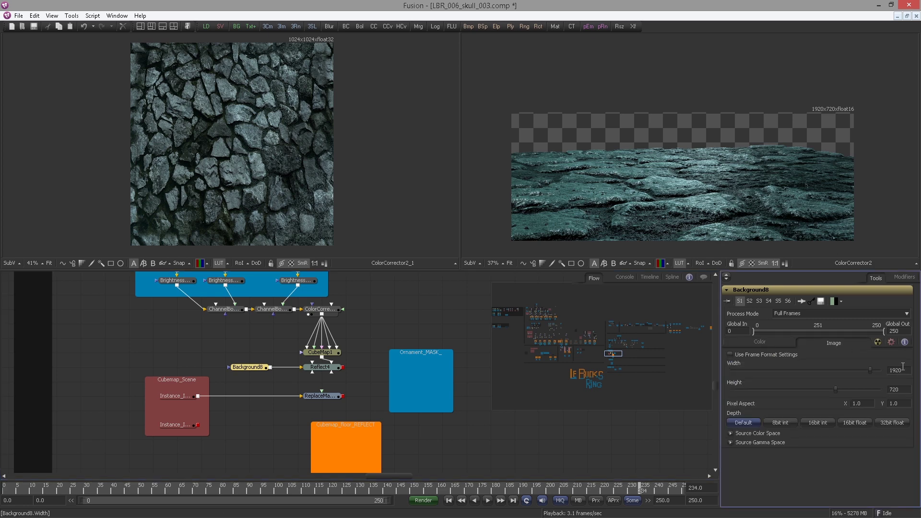
type("52")
key("Tab")
type("52")
key("Tab")
left_click(854, 422)
left_click_drag(247, 367, 271, 367)
scroll(339, 319, "down", 2)
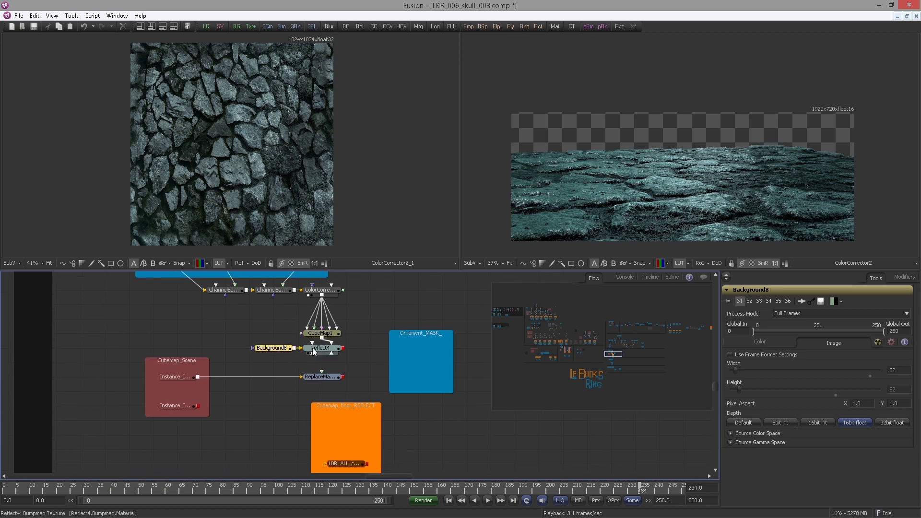
Preview the Reflect material, connect it to the ReplaceMaterial3D node and display the resulting skull in the 3D viewer.
left_click_drag(321, 349, 314, 179)
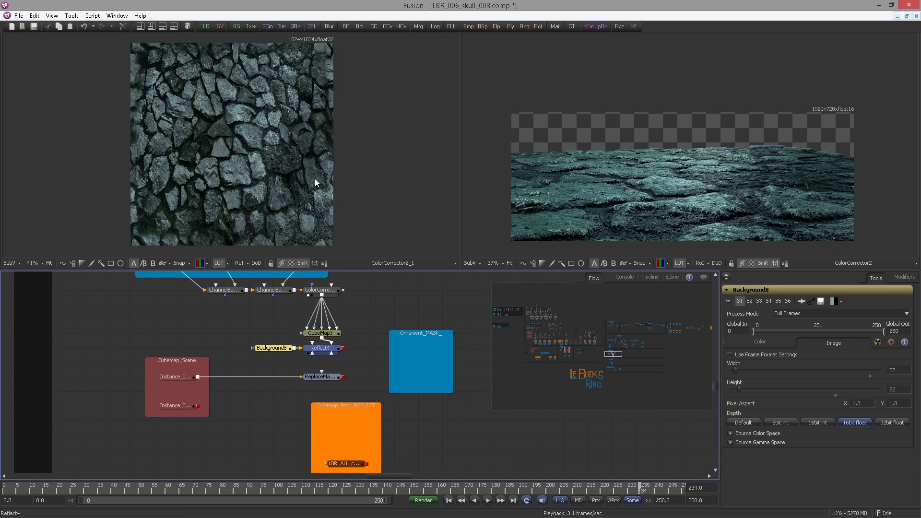
left_click_drag(197, 155, 285, 57, "alt")
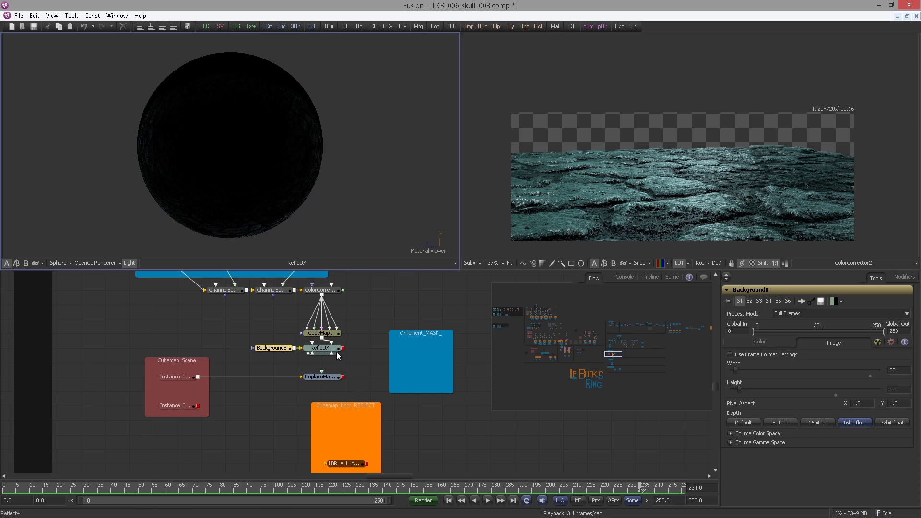
left_click_drag(342, 348, 172, 155)
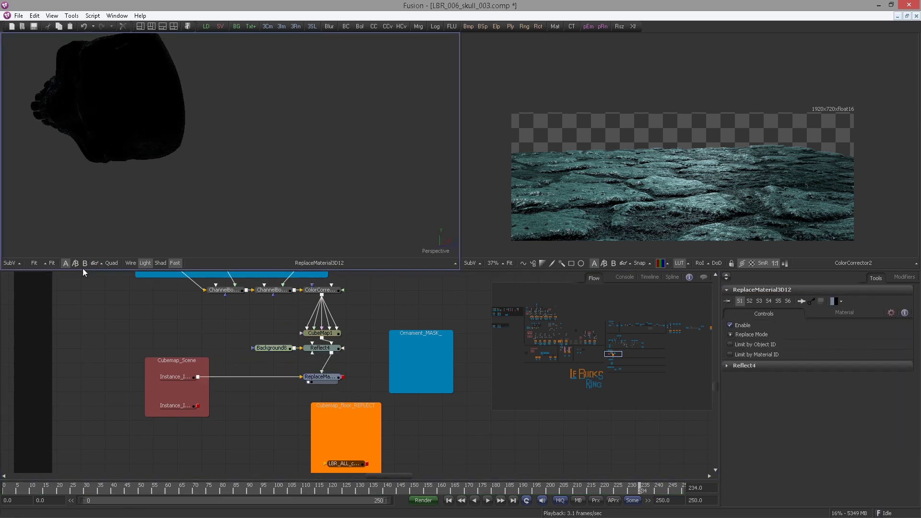
left_click(52, 263)
scroll(247, 176, "up", 5)
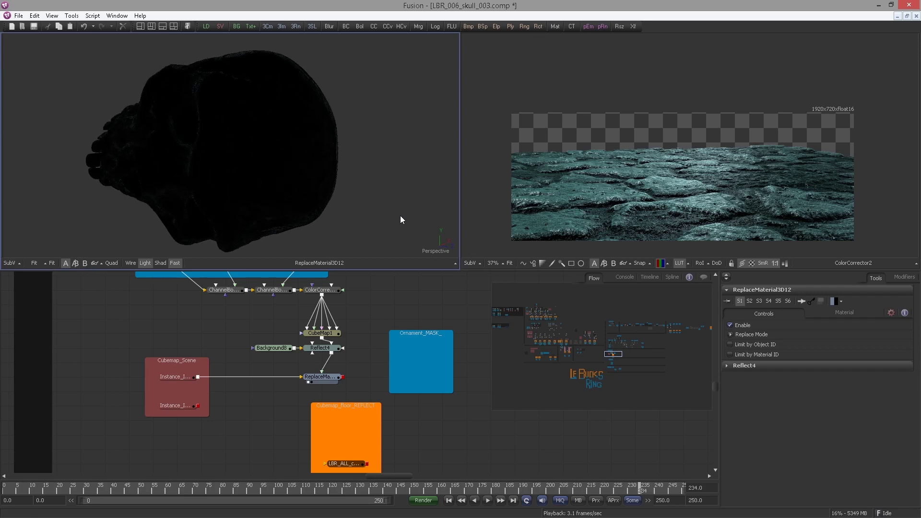
mouse_move(358, 181)
left_mouse_down()
mouse_move(348, 172)
mouse_move(375, 183)
left_mouse_up()
left_click_drag(271, 157, 367, 139)
scroll(367, 140, "down", 5)
left_click_drag(307, 168, 271, 199)
Insert a Transform node between ColorCorrector2_1 and the CubeMap node.
left_click_drag(351, 334, 348, 356)
left_click(313, 314)
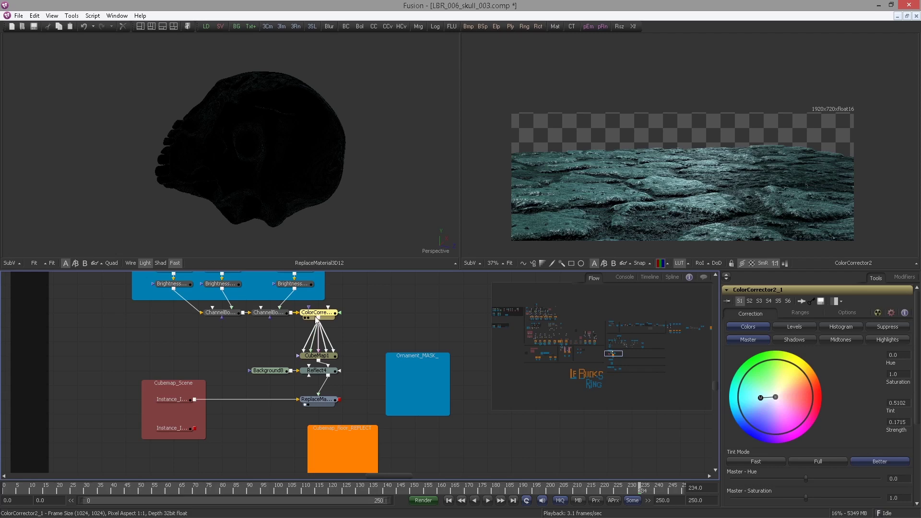
key("ctrl+space")
type("tra")
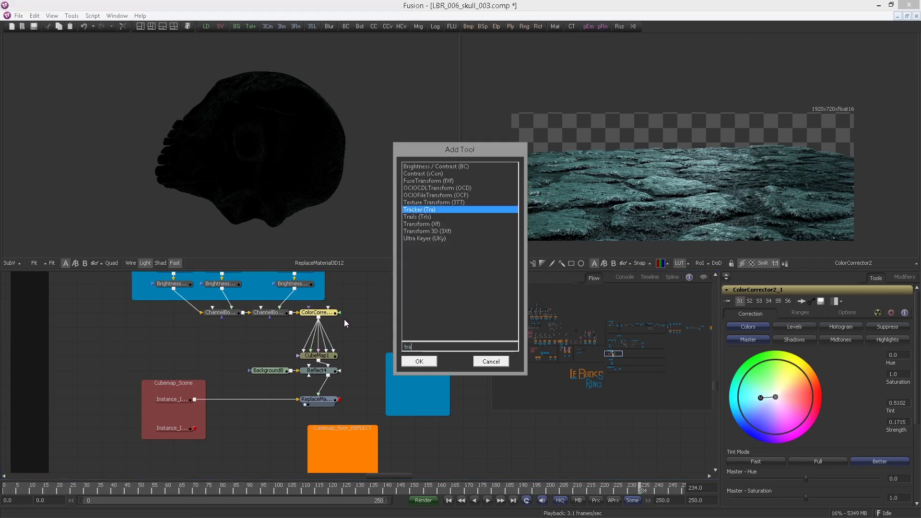
type("n")
key("Return")
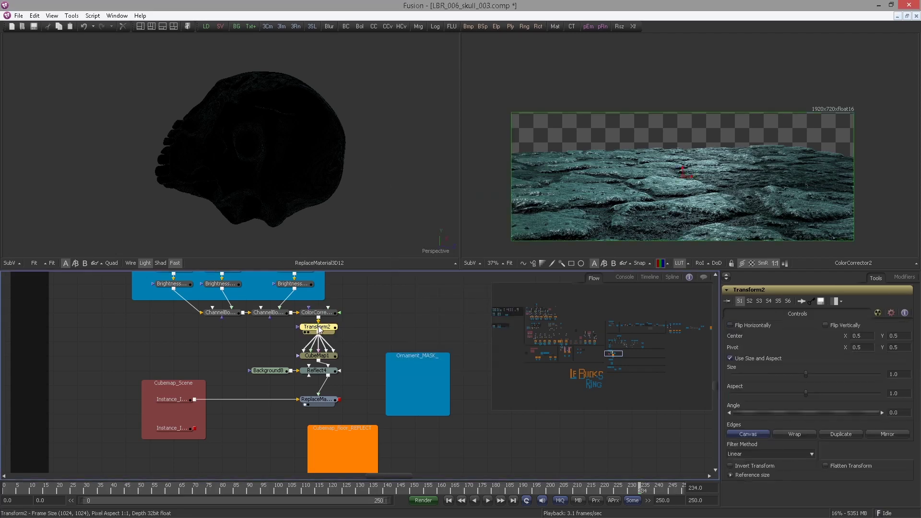
Display the Transform node's output beside the skull view and set its size to 5.0.
key("2")
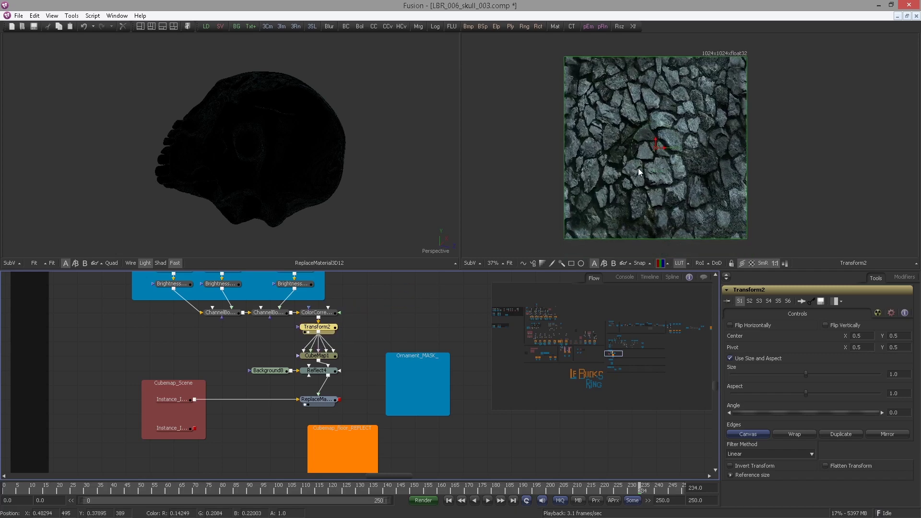
left_click(894, 374)
key("Return")
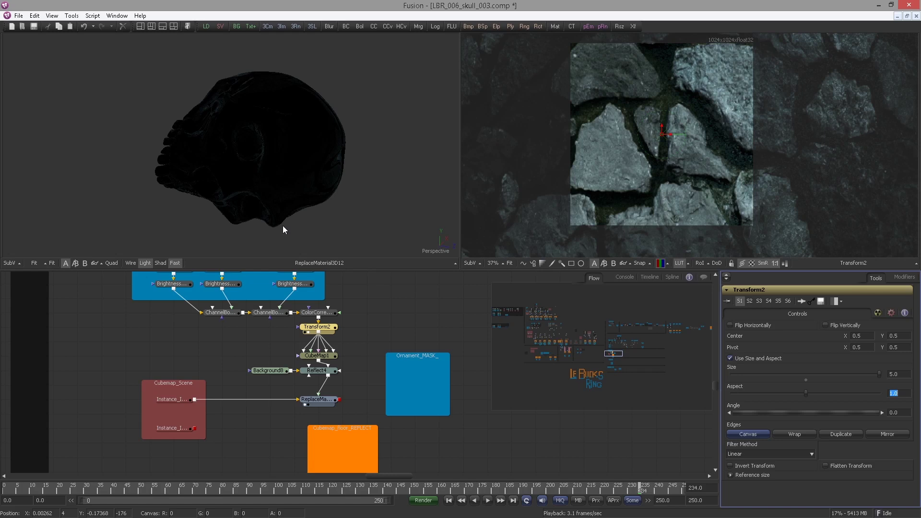
left_click(241, 162)
left_click_drag(227, 151, 326, 220)
left_click(412, 341)
left_click_drag(642, 201, 638, 212)
left_click(257, 175)
Set the Reflect node's glancing strength and face on strength both to 1.0.
left_click_drag(267, 353, 255, 315)
scroll(255, 315, "down", 2)
left_click_drag(202, 298, 197, 284)
left_click_drag(189, 356, 325, 367)
mouse_move(324, 364)
left_mouse_down()
mouse_move(323, 352)
mouse_move(323, 363)
left_mouse_up()
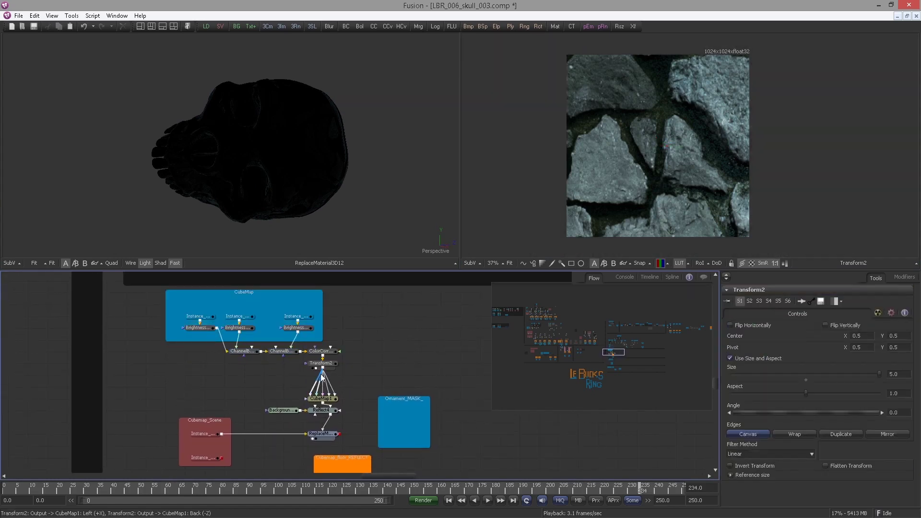
left_click(321, 406)
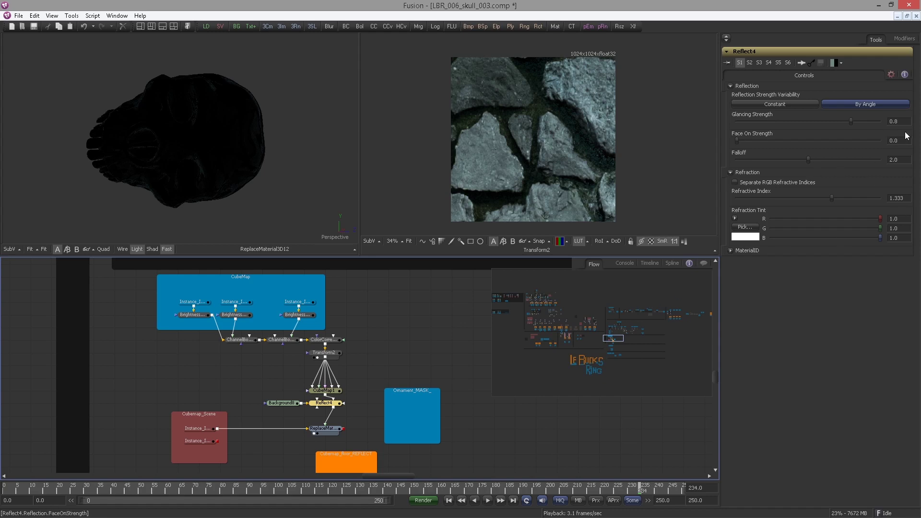
left_click_drag(904, 123, 865, 123)
type("1")
key("Tab")
type("1")
key("Tab")
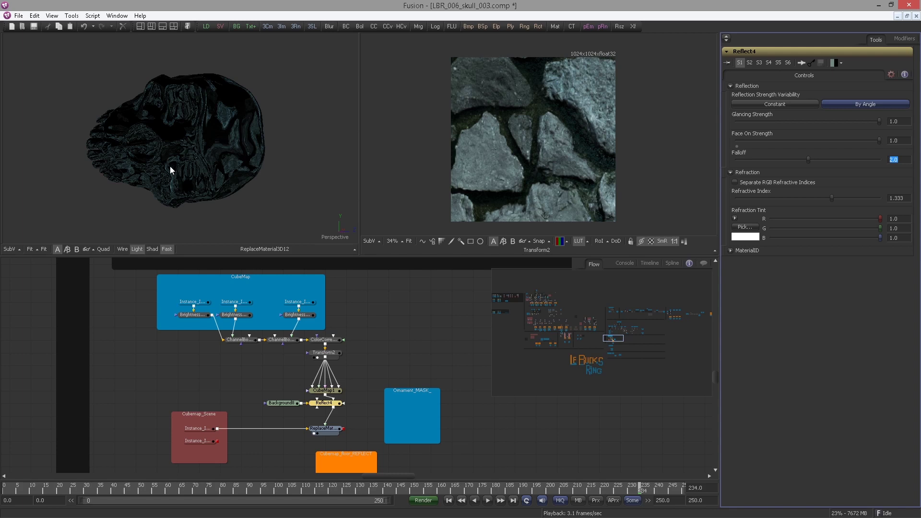
Examine the stone reflections on the skull from another angle and open the Transform node's settings.
mouse_move(175, 158)
left_mouse_down()
mouse_move(214, 169)
mouse_move(206, 160)
mouse_move(180, 175)
mouse_move(198, 177)
mouse_move(188, 160)
left_mouse_up()
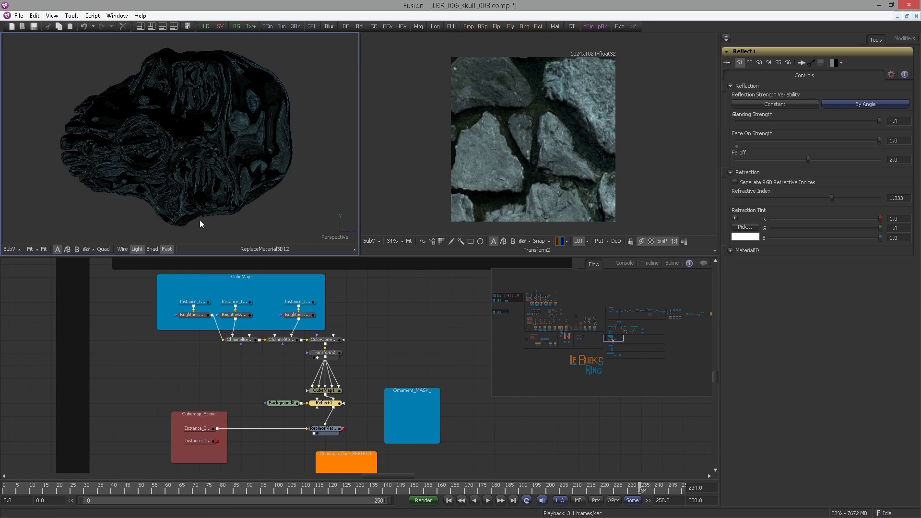
left_click_drag(194, 191, 158, 181)
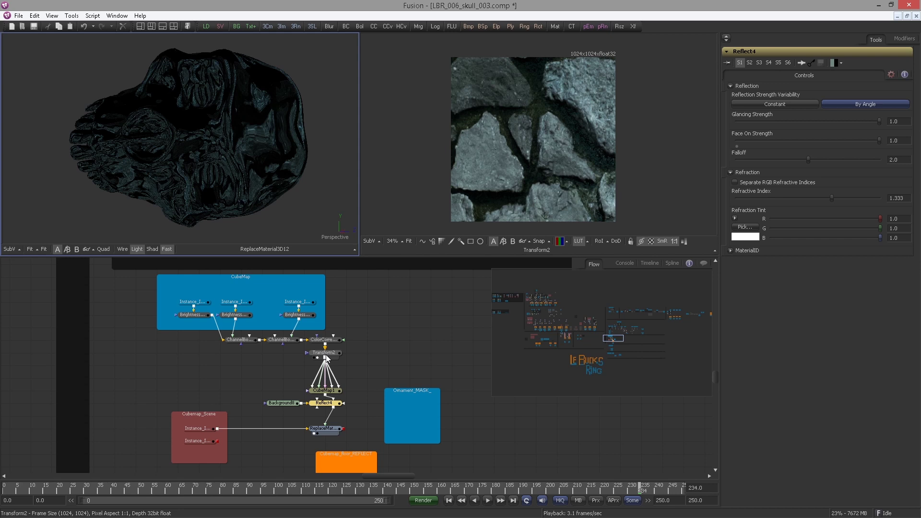
left_click(328, 357)
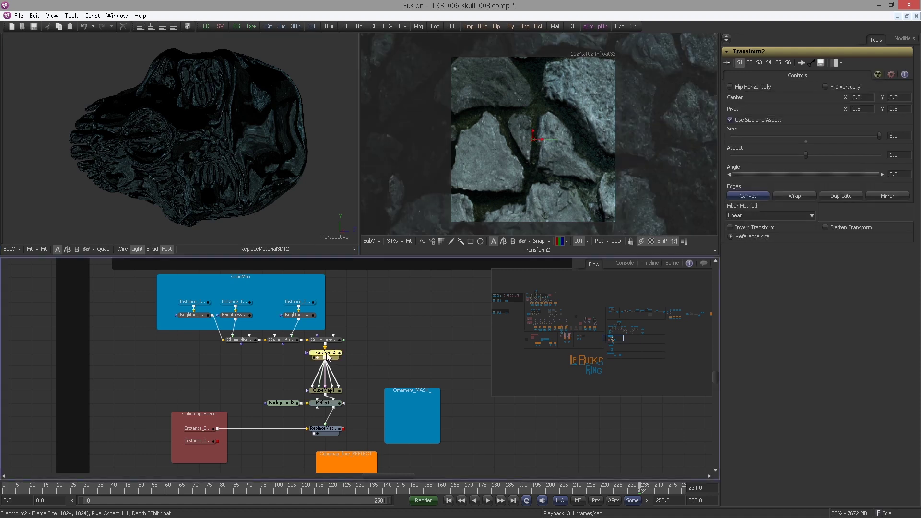
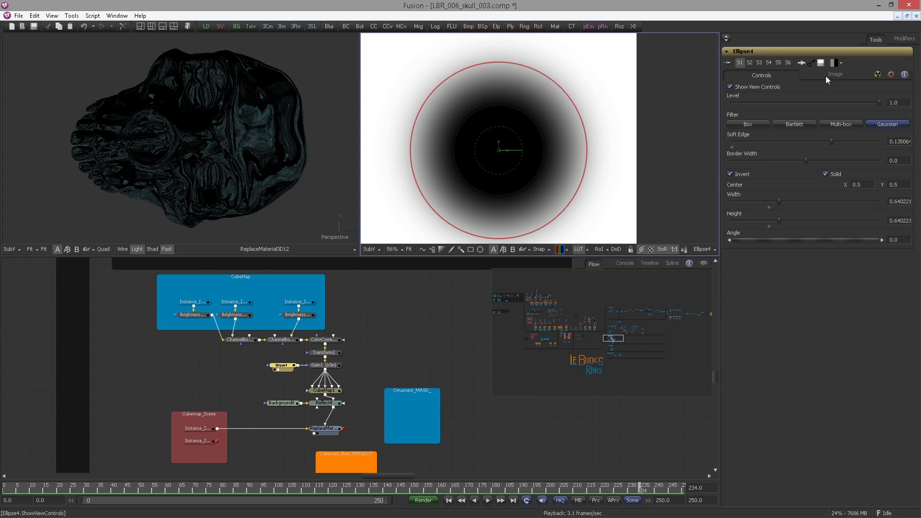
Set the Ellipse mask's output size to Custom and its depth to 16bit float.
left_click(855, 75)
left_click(858, 95)
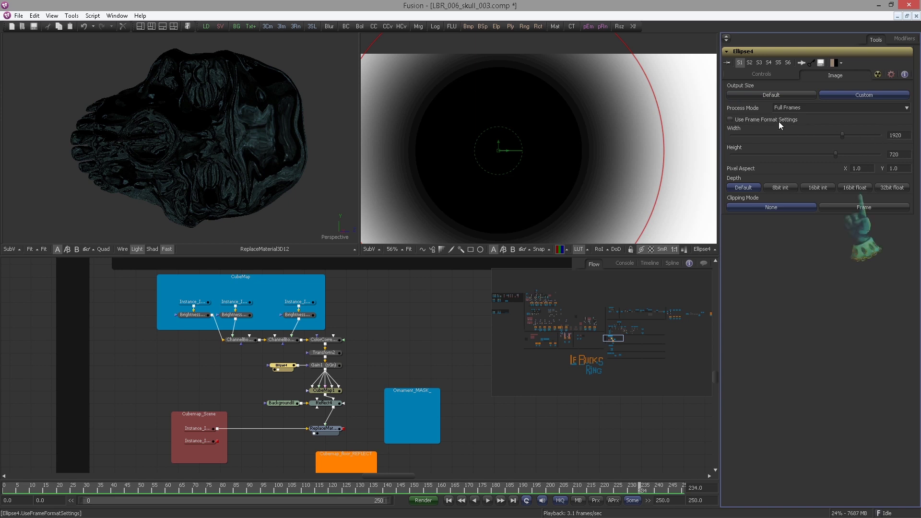
scroll(626, 133, "down", 3)
scroll(672, 140, "down", 2)
left_click(855, 187)
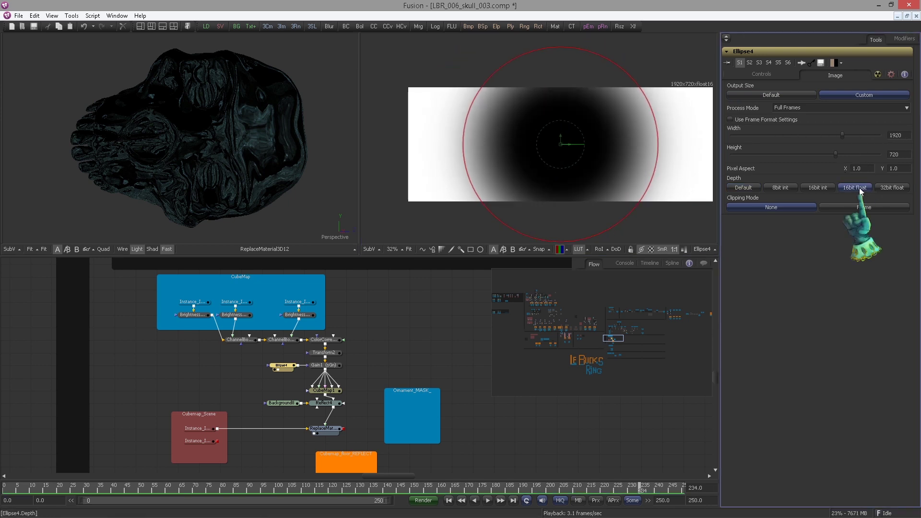
scroll(643, 166, "up", 2)
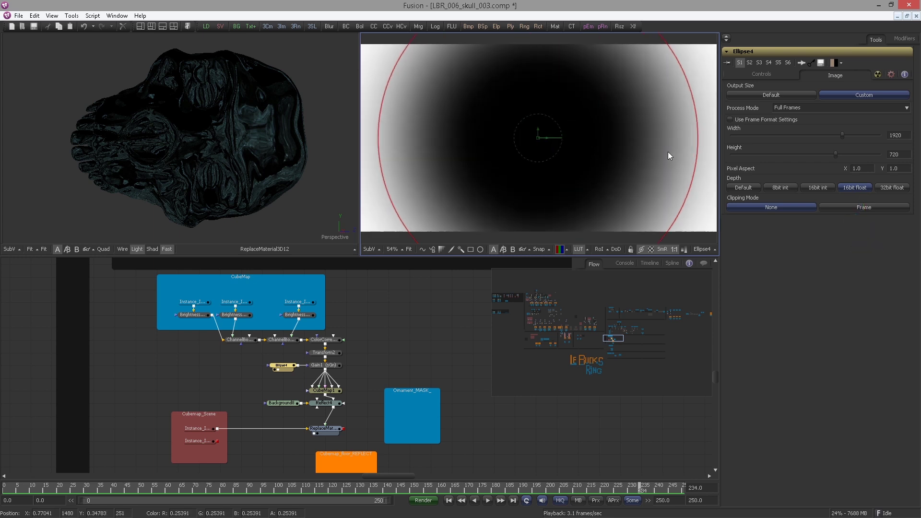
Display the masked Gain node's output in the 2D viewer and lower its gain to 0.0.
scroll(341, 370, "up", 2)
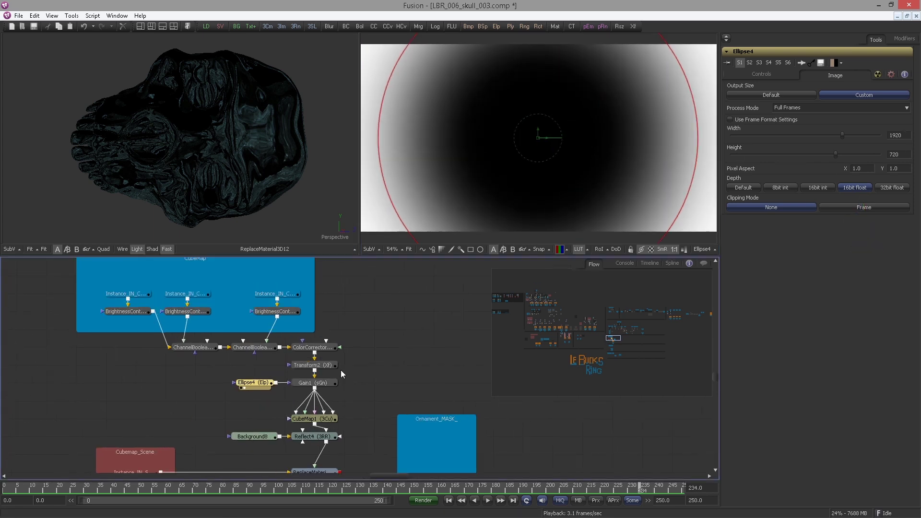
left_click(316, 383)
left_click_drag(316, 383, 343, 347)
left_click_drag(388, 324, 422, 216)
left_click(254, 382)
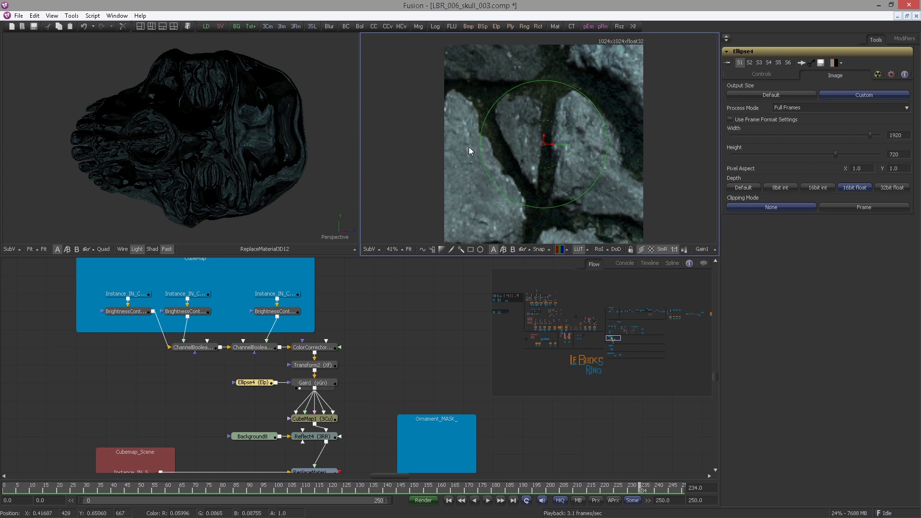
left_click(313, 382)
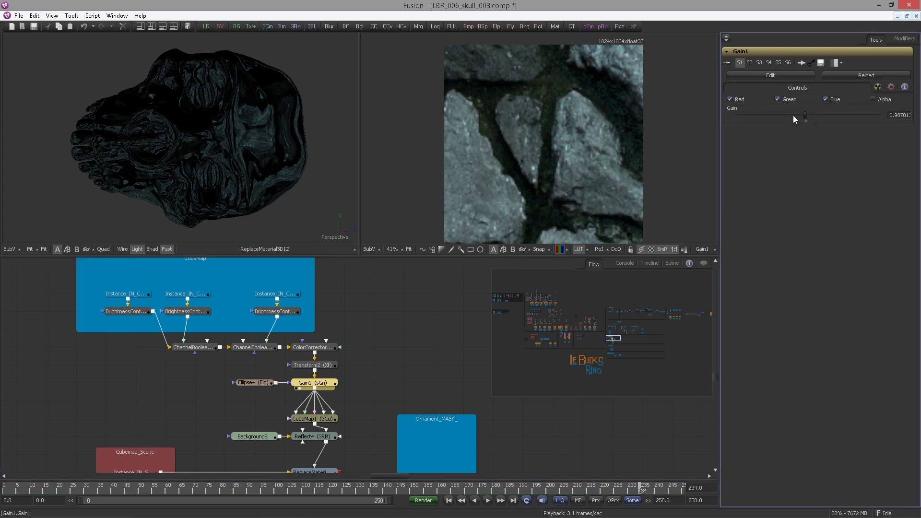
left_click_drag(803, 117, 731, 117)
Set the Ellipse mask's custom width and height to 1024 by 1024.
left_click(254, 382)
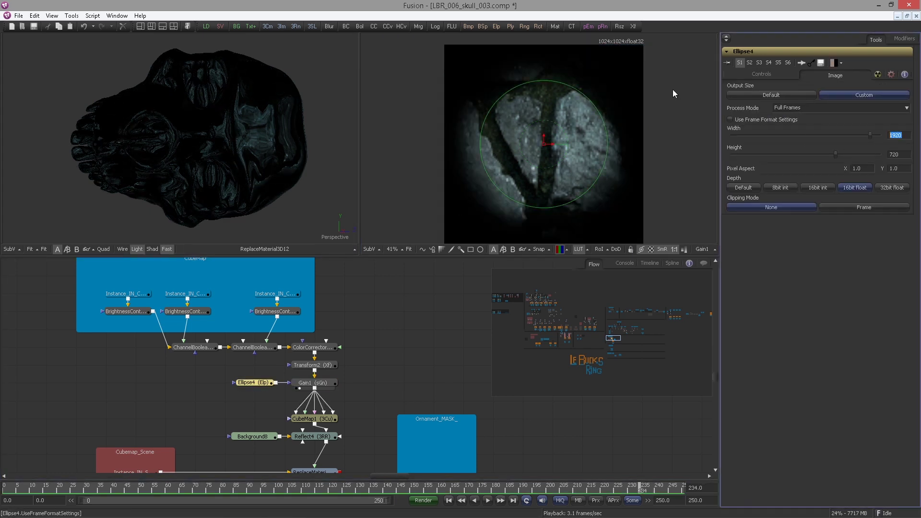
double_click(894, 136)
type("1024")
key("Tab")
type("1024")
key("Tab")
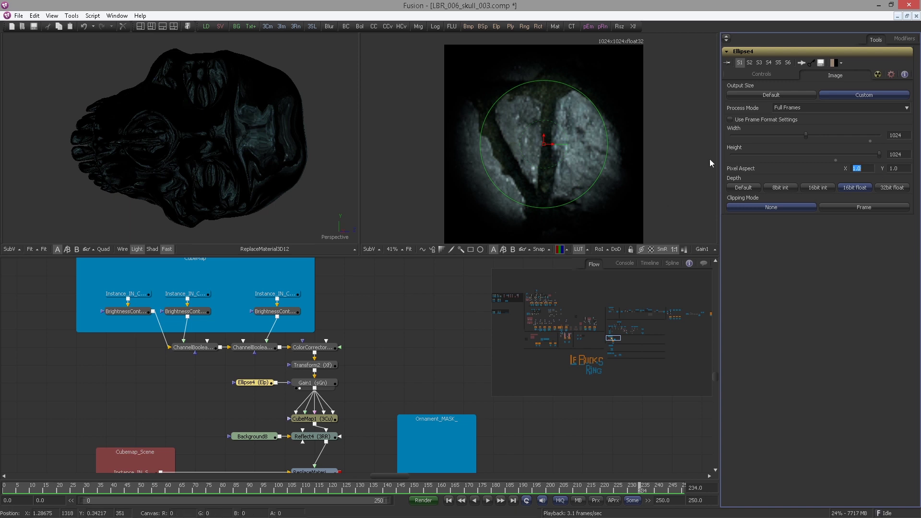
Increase the Ellipse mask's soft edge and shrink its outline slightly in the viewer.
left_click(761, 74)
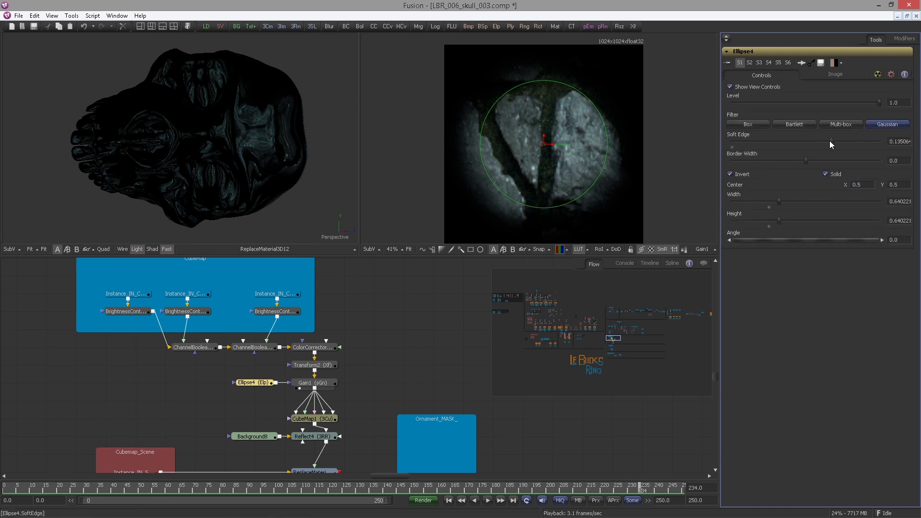
left_click_drag(830, 141, 867, 144)
left_click_drag(598, 189, 581, 188)
Try several strengths for the Gain node and settle on a gain of 0.09.
left_click(313, 383)
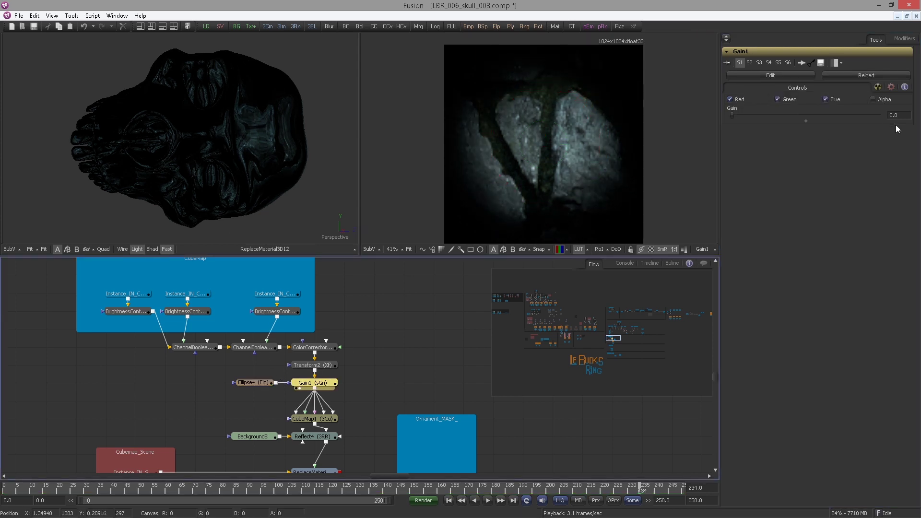
left_click_drag(733, 114, 785, 119)
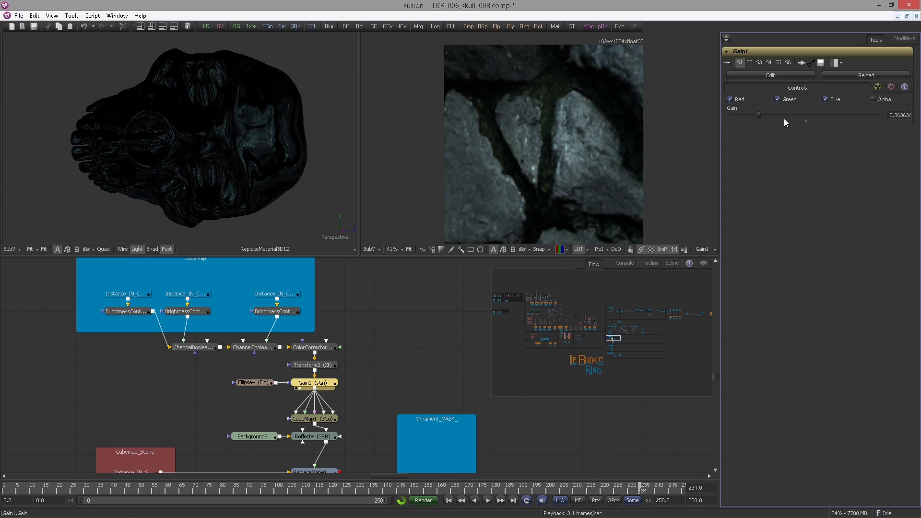
left_click(807, 121)
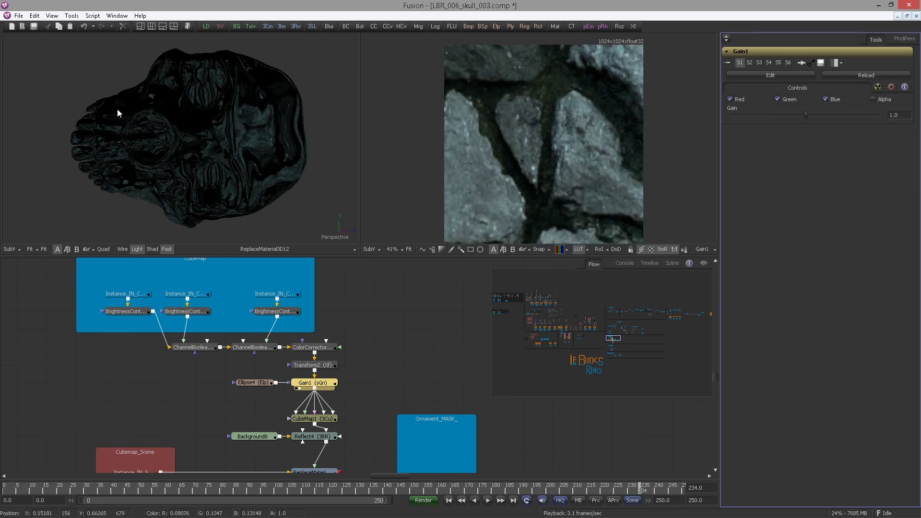
left_click_drag(808, 115, 740, 115)
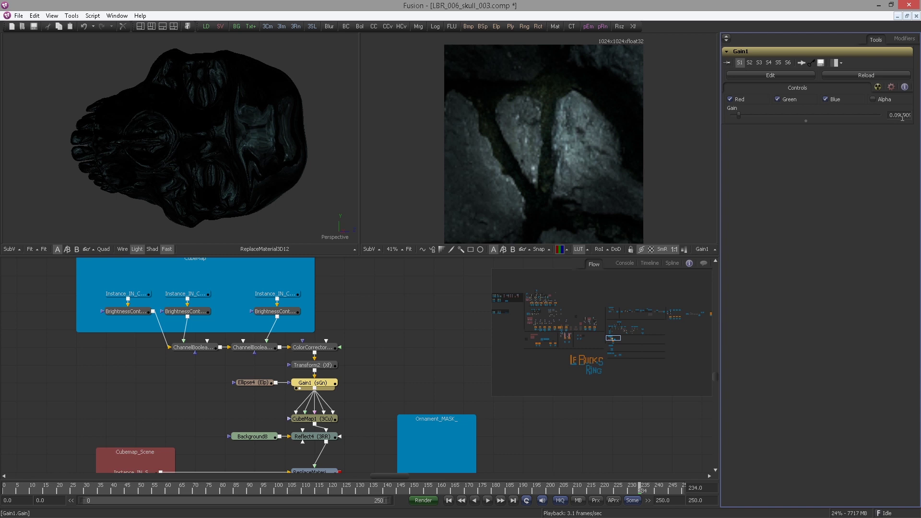
left_click_drag(911, 114, 919, 134)
key("BackSpace")
Shift ColorCorrector2_1 and the node chain from Transform down to ReplaceMaterial3D slightly to the right in the flow.
left_click_drag(376, 353, 389, 301)
left_click_drag(410, 378, 402, 338)
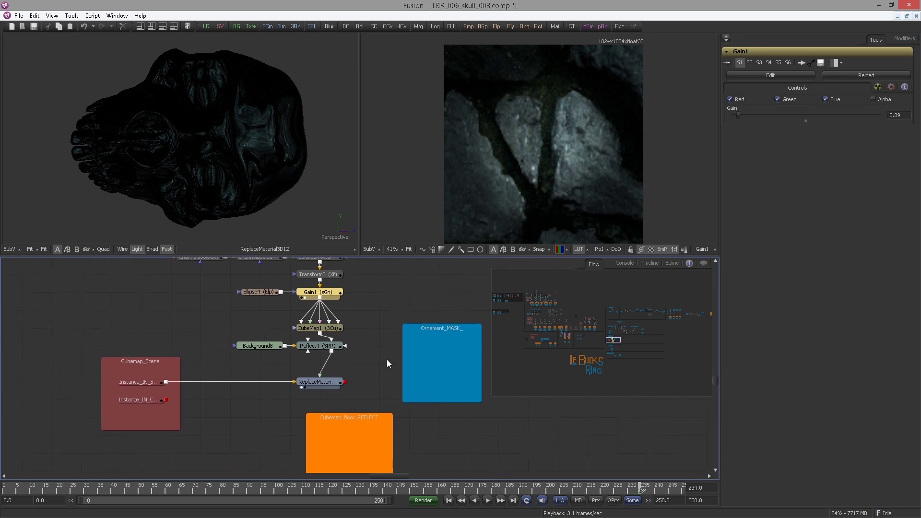
left_click_drag(369, 286, 195, 417)
left_click_drag(291, 403, 320, 404)
left_click_drag(297, 288, 326, 288)
Add a Merge 3D after the skull's ReplaceMaterial3D and connect the second instance from the Cubemap_Scene group to it.
left_click(317, 405)
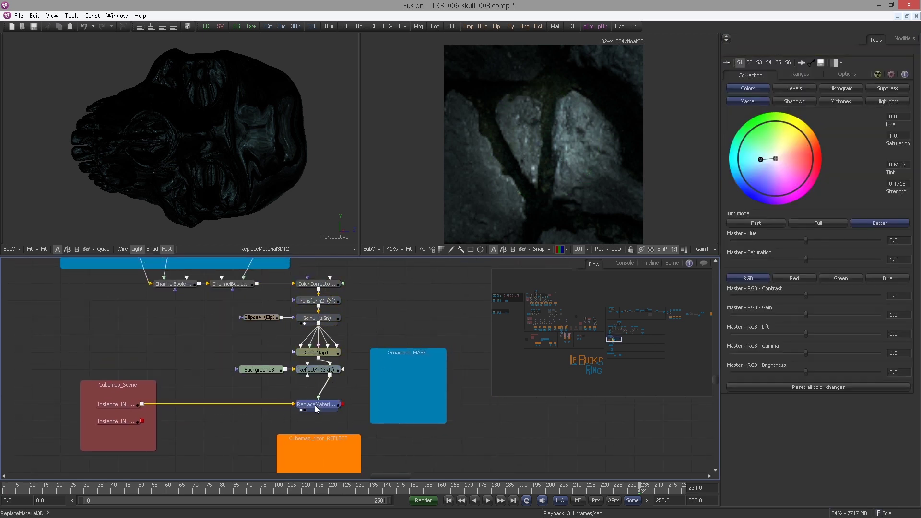
key("ctrl+space")
type("merg")
key("Down")
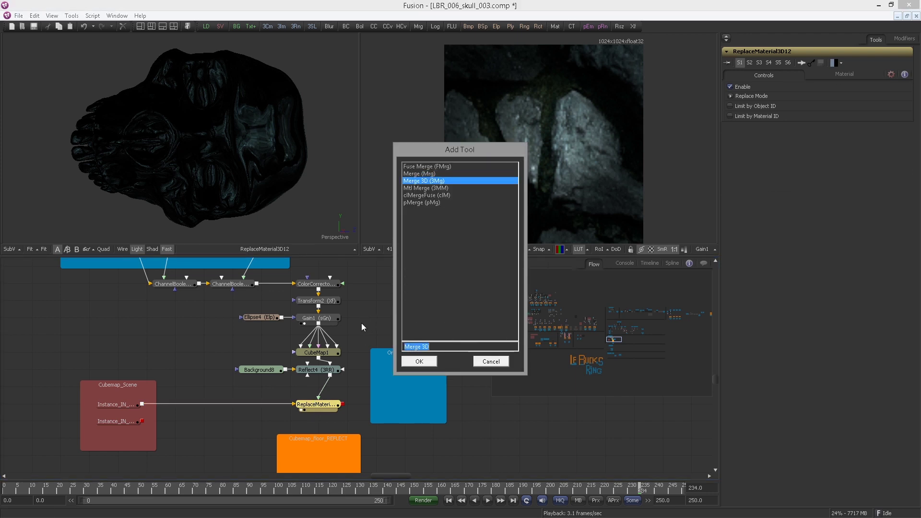
key("Return")
left_click_drag(365, 407, 308, 424)
left_click_drag(142, 421, 301, 424)
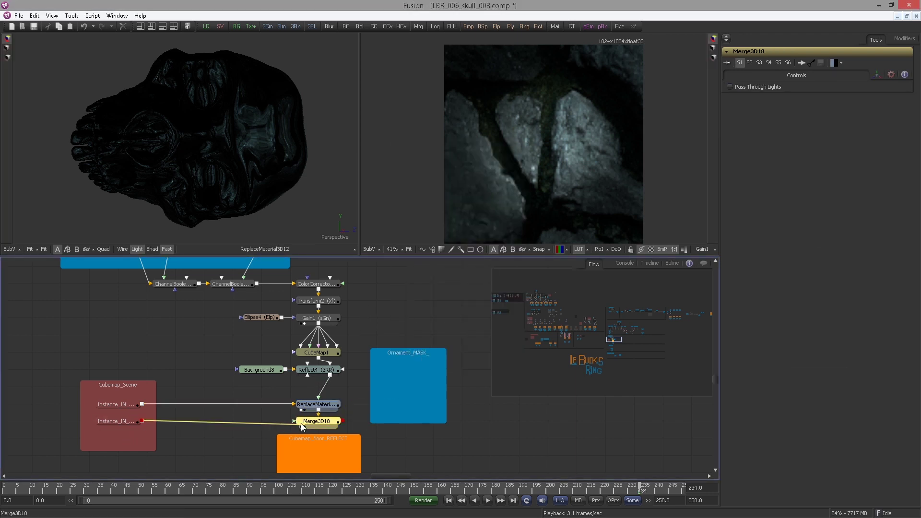
Copy Renderer3D1 from the Ground_Reflect_Gloss group into Cubemap_floor_REFLECT, feed it from Merge3D18 and view the render.
scroll(301, 424, "down", 2)
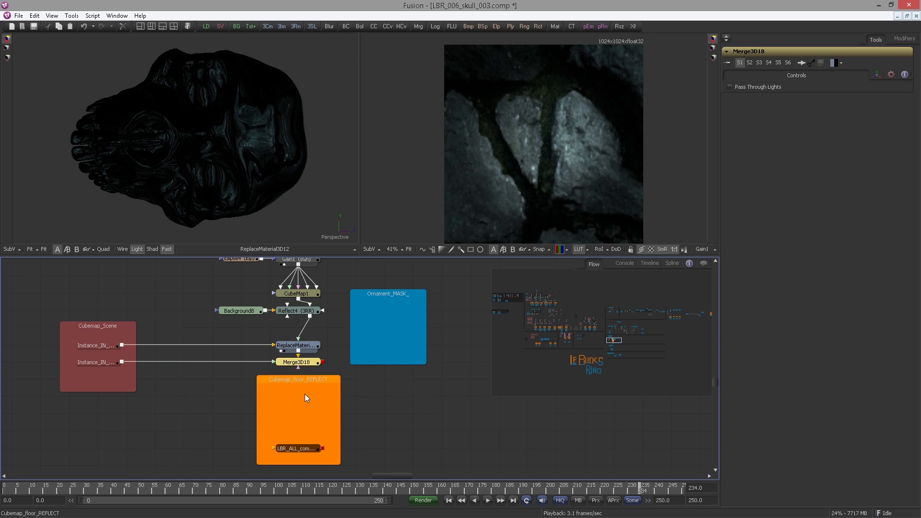
left_click_drag(612, 348, 533, 311)
left_click(168, 338)
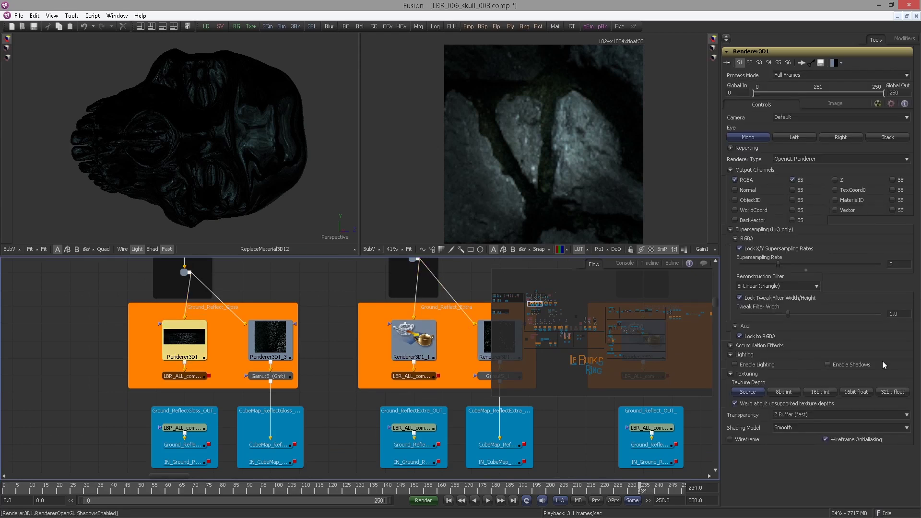
left_click(835, 105)
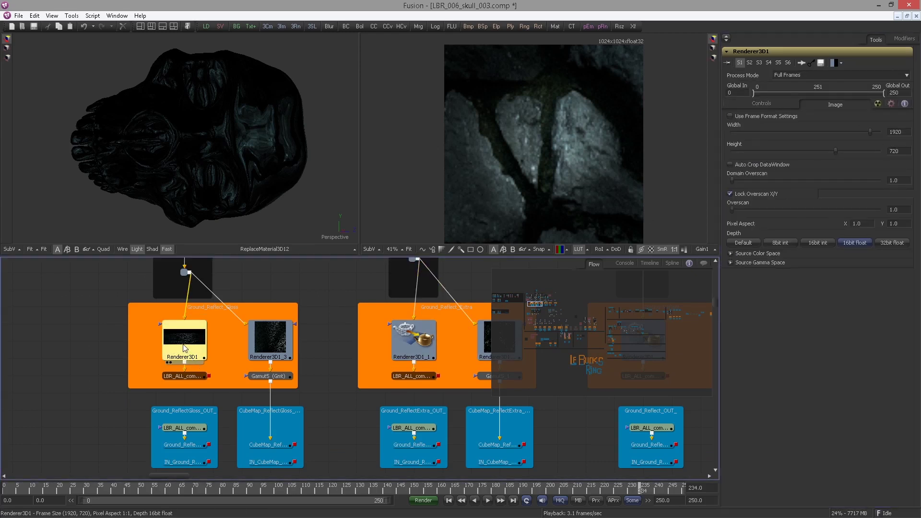
left_click_drag(537, 305, 614, 341)
key("ctrl+v")
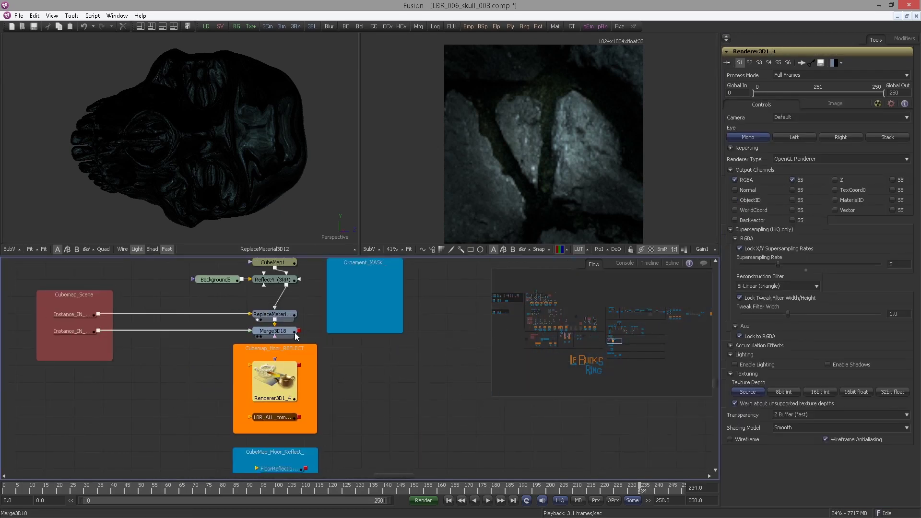
left_click_drag(275, 379, 260, 223)
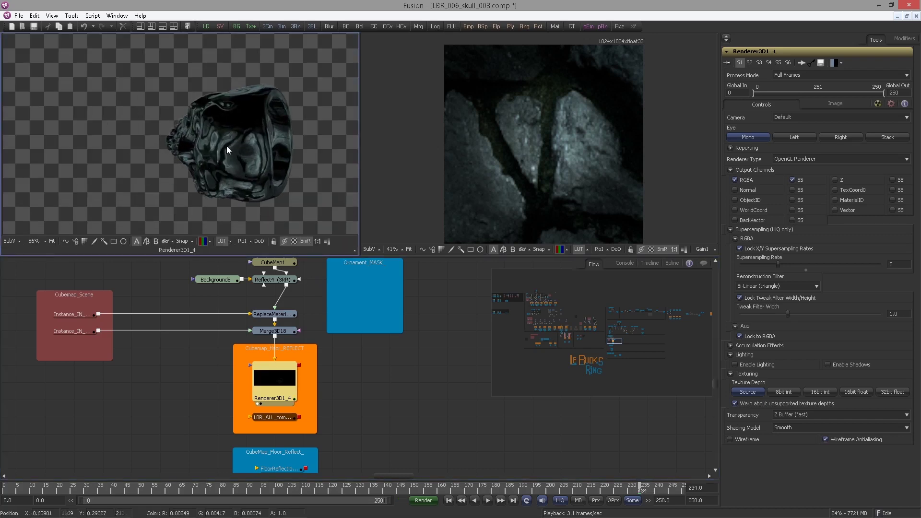
scroll(290, 356, "down", 4)
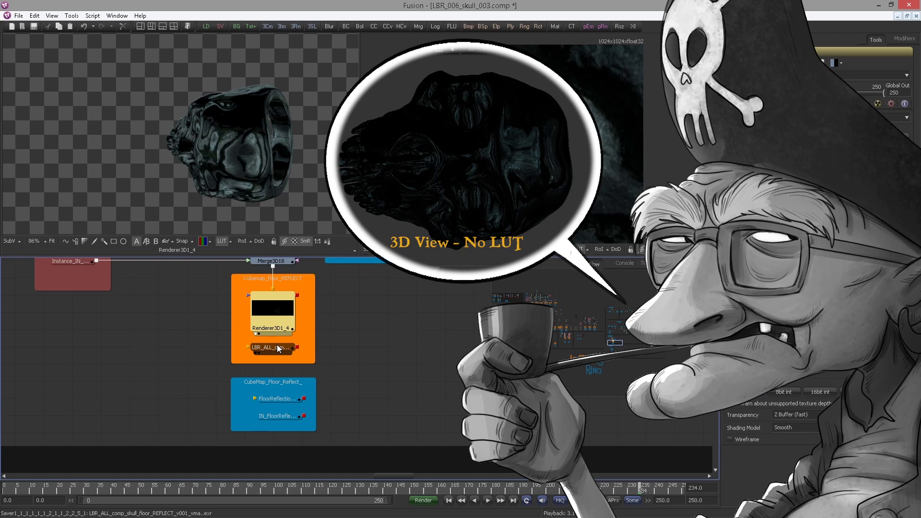
Add a Gamut tool to the CubeMap_Floor_Reflect_ group, moving the two FloorReflection nodes down to make room.
key("ctrl+space")
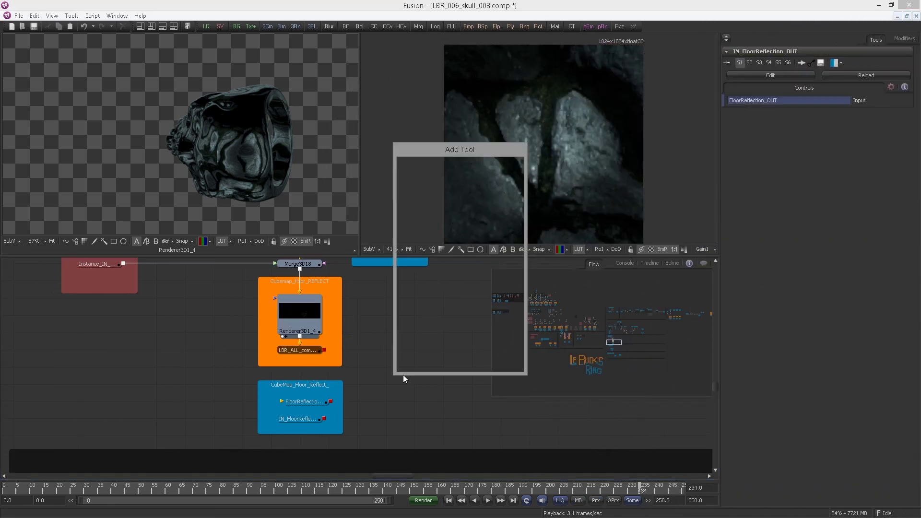
type("gamu")
key("Return")
left_click_drag(413, 385, 336, 371)
left_click_drag(311, 433, 311, 446)
left_click_drag(302, 420, 302, 436)
left_click_drag(306, 401, 299, 419)
left_click(314, 385)
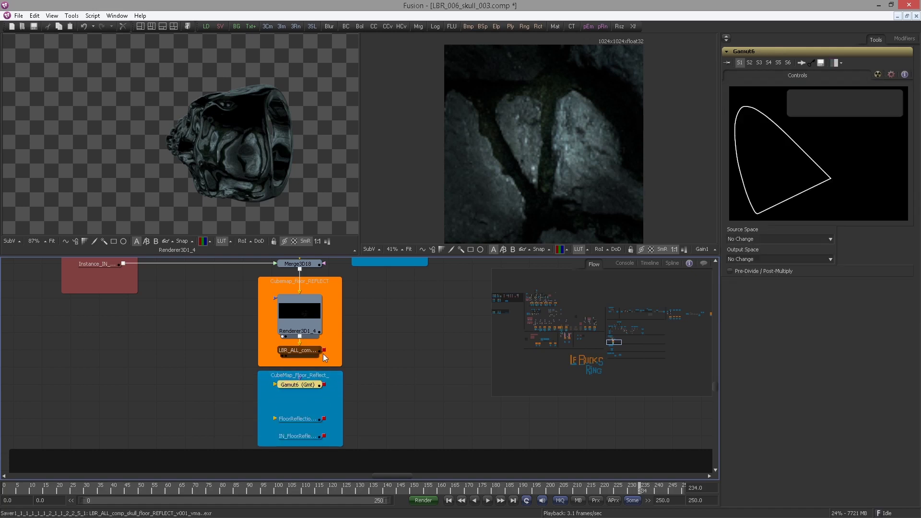
Connect the floor reflection saver to the Gamut node, view the result and set the source space to sRGB.
left_click(324, 352, "ctrl")
left_click_drag(325, 350, 310, 402)
left_click_drag(310, 402, 321, 197)
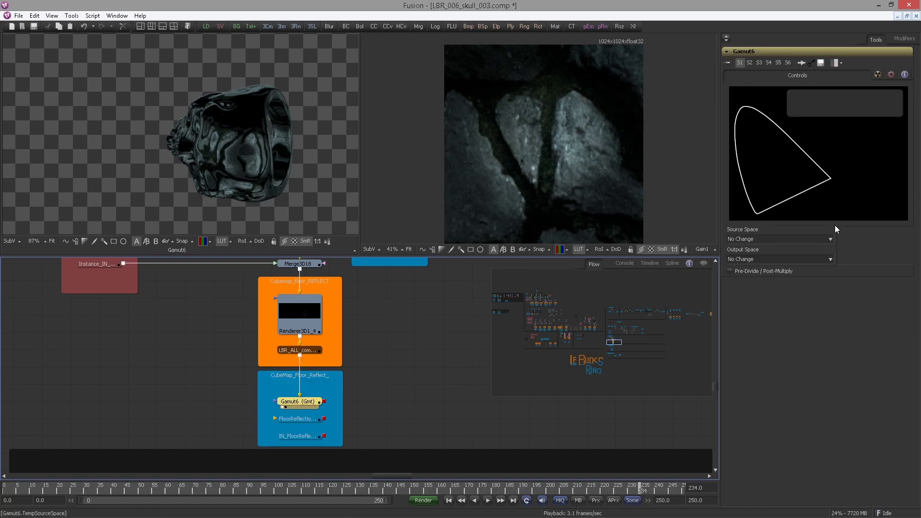
left_click(823, 238)
scroll(748, 331, "down", 5)
left_click(734, 343)
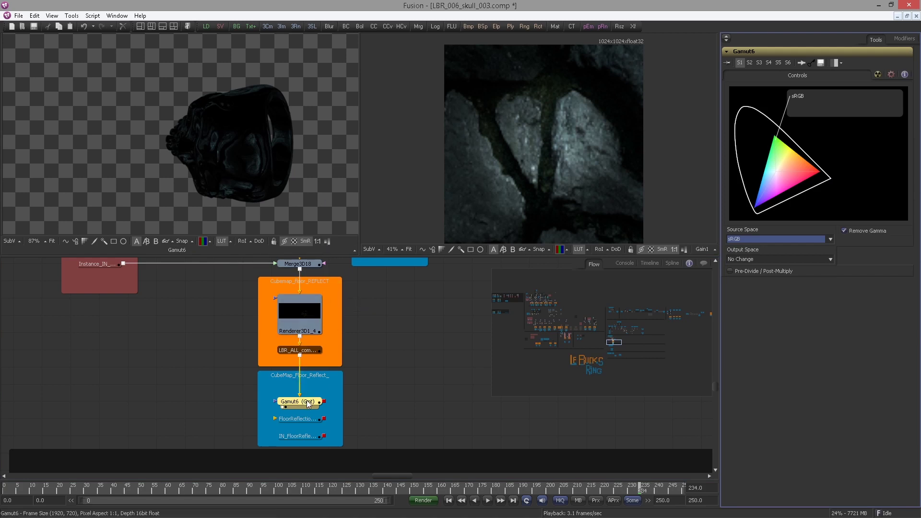
Widen the saver's settings and examine the output file name and format of the floor reflection render.
left_click(298, 351)
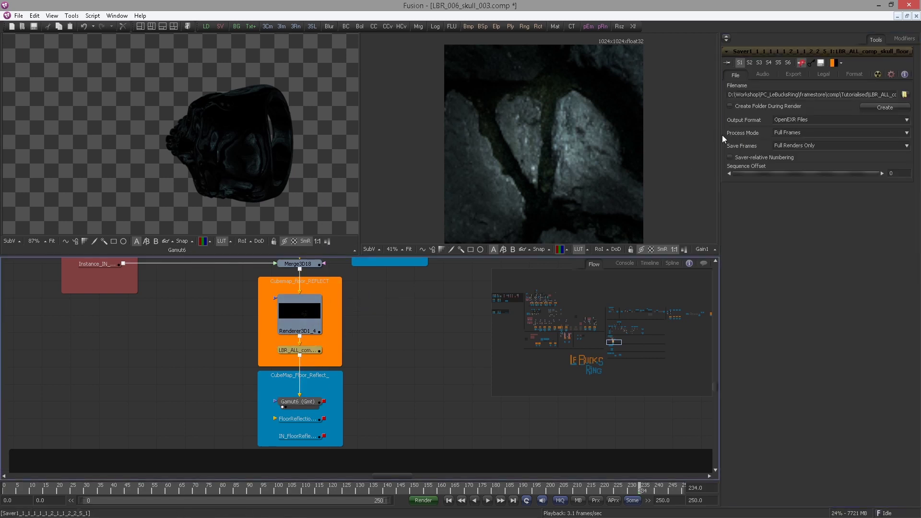
left_click_drag(721, 135, 580, 139)
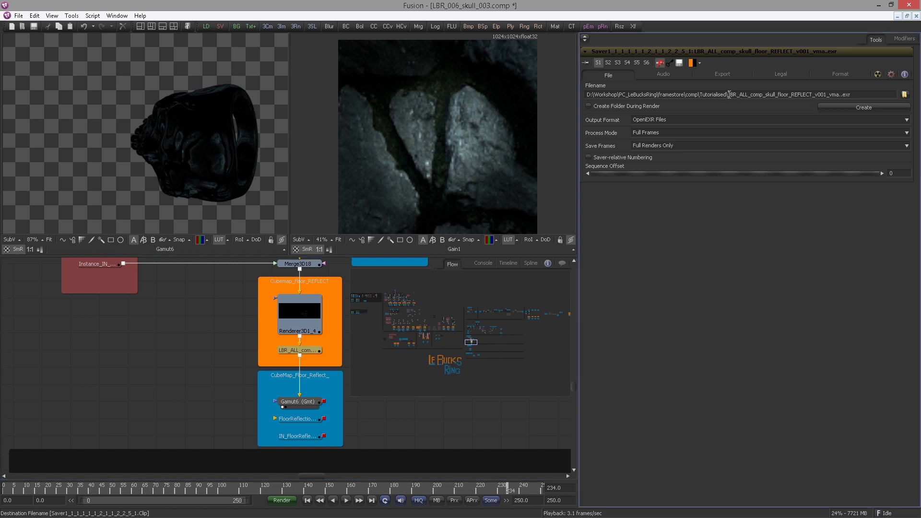
left_click_drag(728, 95, 836, 90)
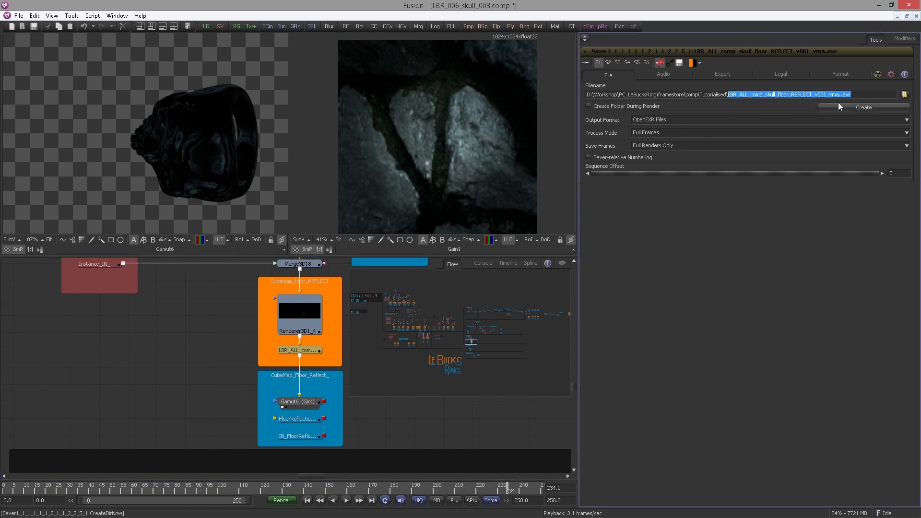
left_click(868, 94)
Connect the Gamut output to the FloorReflection_OUT node in the CubeMap_Floor_Reflect_ group.
left_click_drag(471, 342, 476, 345)
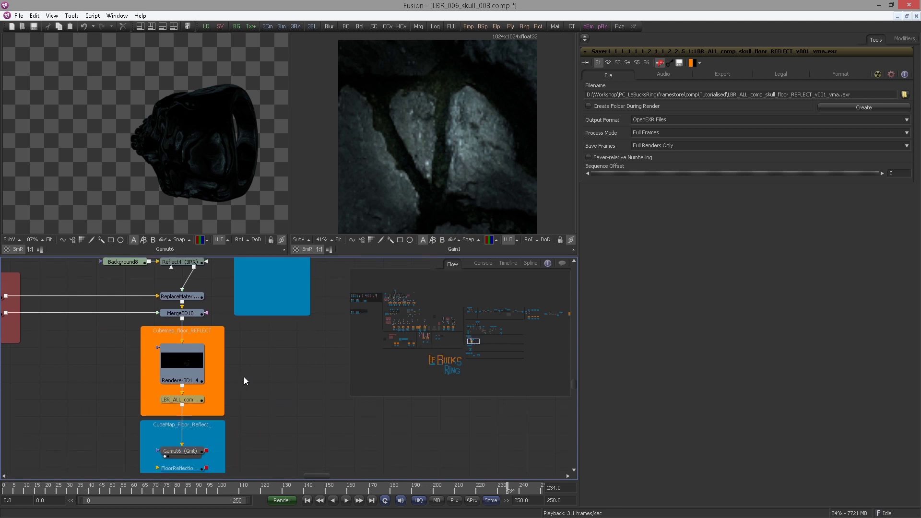
left_click_drag(244, 377, 292, 369)
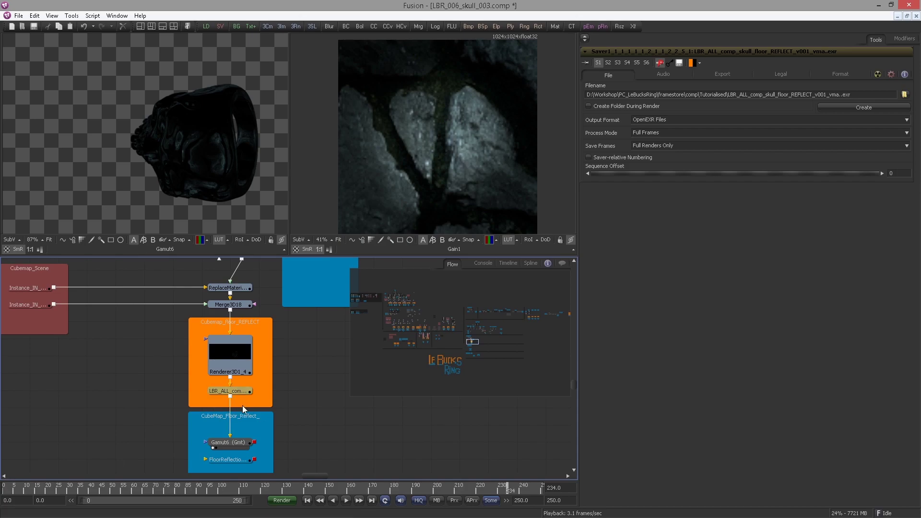
left_click_drag(240, 409, 242, 401)
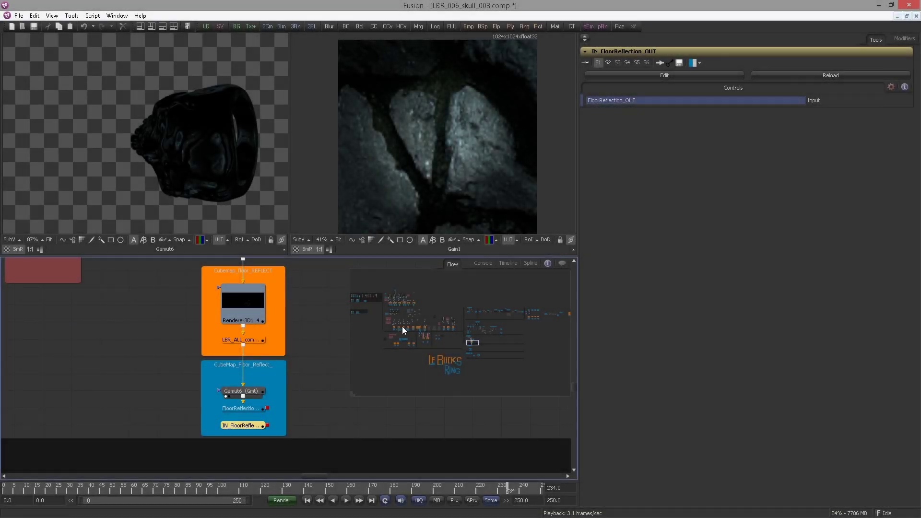
Paste an instance of IN_FloorReflection_OUT into the Skull_FloorReflect_OUT_ group and shift the group further along the skull comp line.
left_click_drag(479, 352, 473, 330)
scroll(287, 324, "down", 5)
left_click_drag(97, 315, 35, 308)
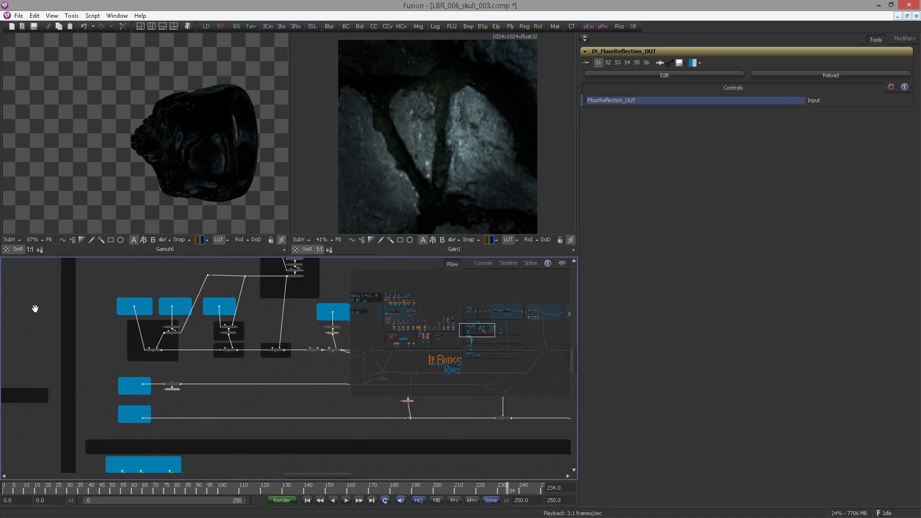
left_click_drag(355, 327, 150, 334)
scroll(150, 334, "up", 5)
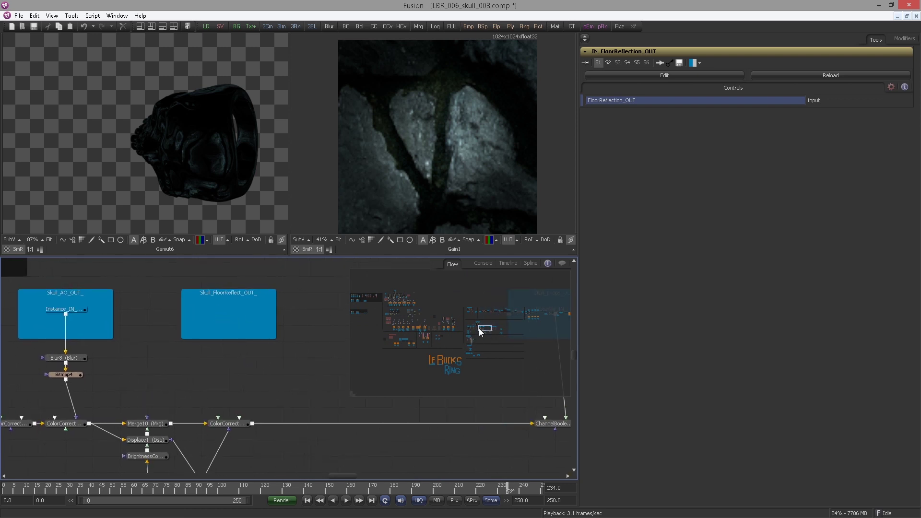
key("ctrl+shift+v")
left_click_drag(229, 374, 229, 309)
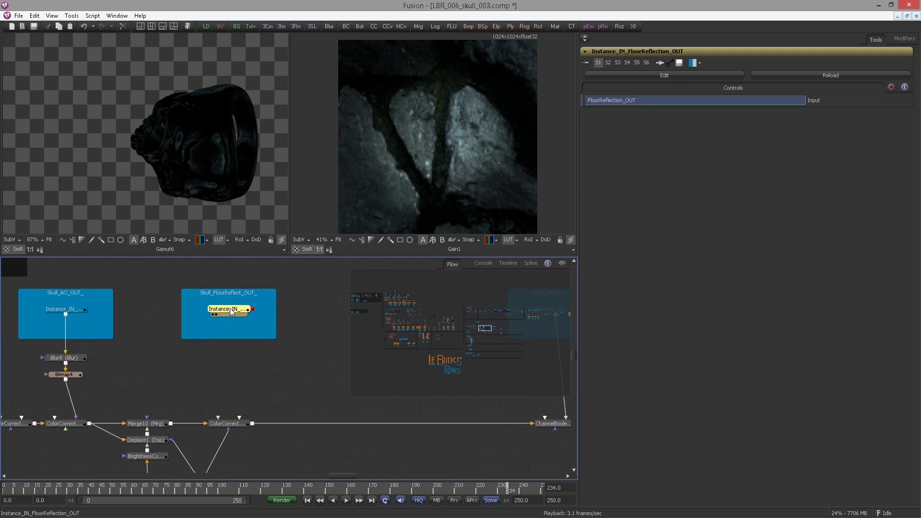
left_click(282, 371)
left_click_drag(204, 381, 146, 374)
left_click_drag(171, 287, 252, 287)
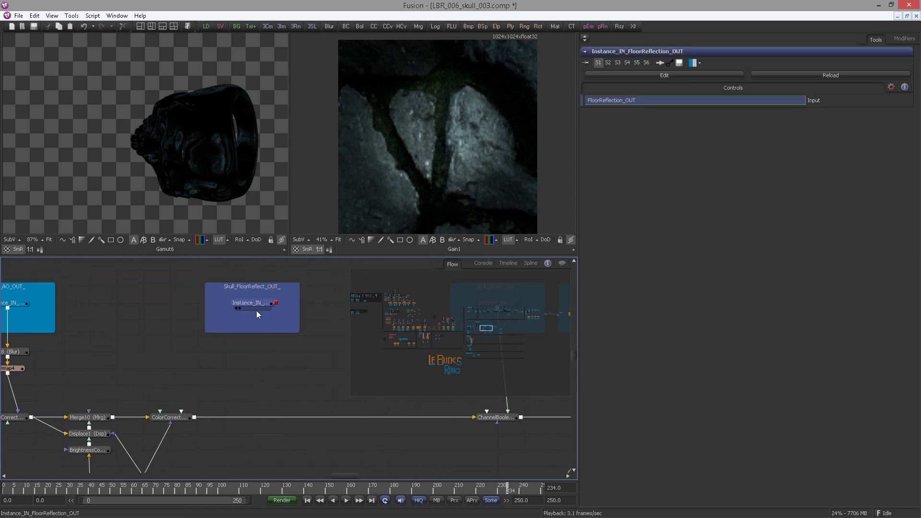
Insert a Channel Booleans node into the main skull line below the Skull_FloorReflect_OUT_ group and view its output.
left_click(264, 364)
key("ctrl+space")
type("bol")
key("Return")
left_click_drag(261, 370, 252, 416)
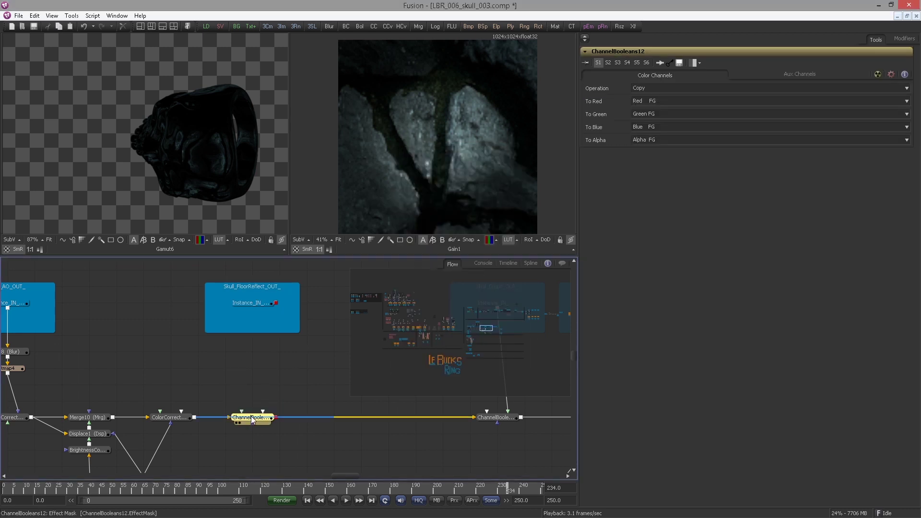
key("1")
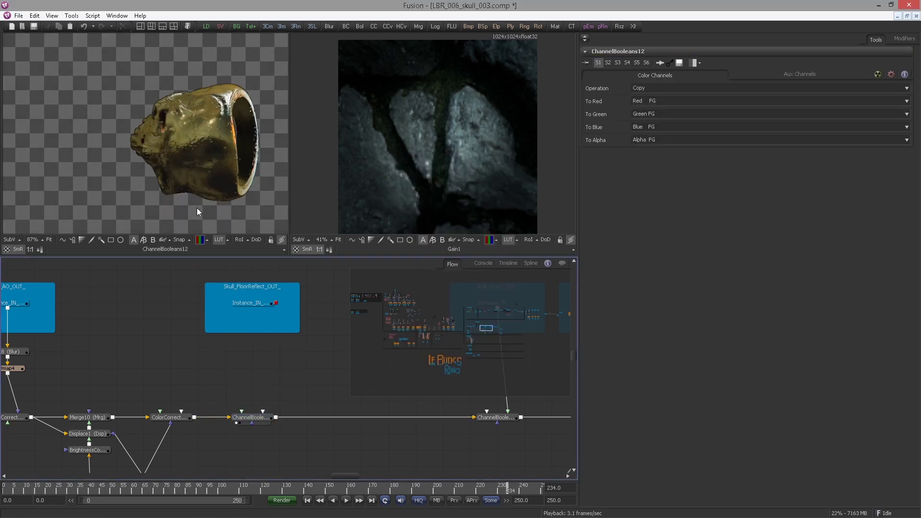
Feed the floor reflection instance into ChannelBooleans12, set its operation to Add and To Alpha to Do Nothing.
left_click_drag(276, 303, 254, 419)
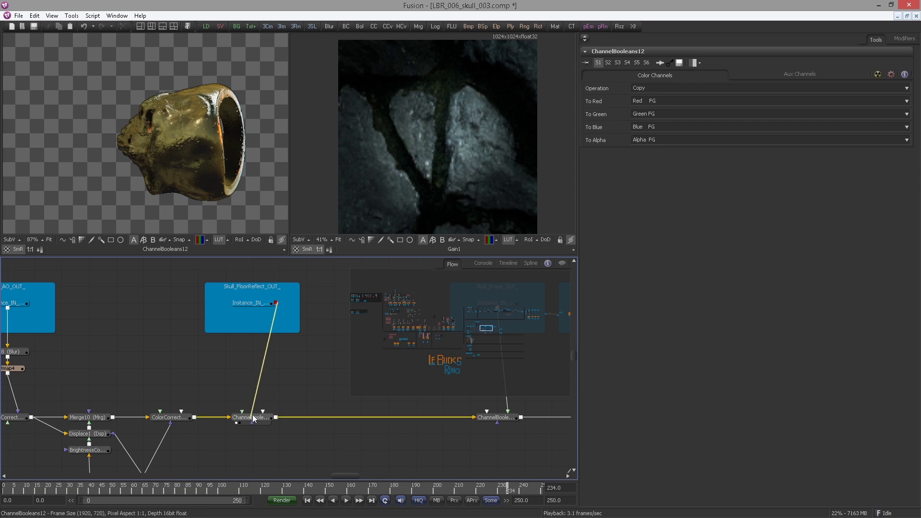
left_click(672, 88)
left_click(672, 103)
left_click(654, 140)
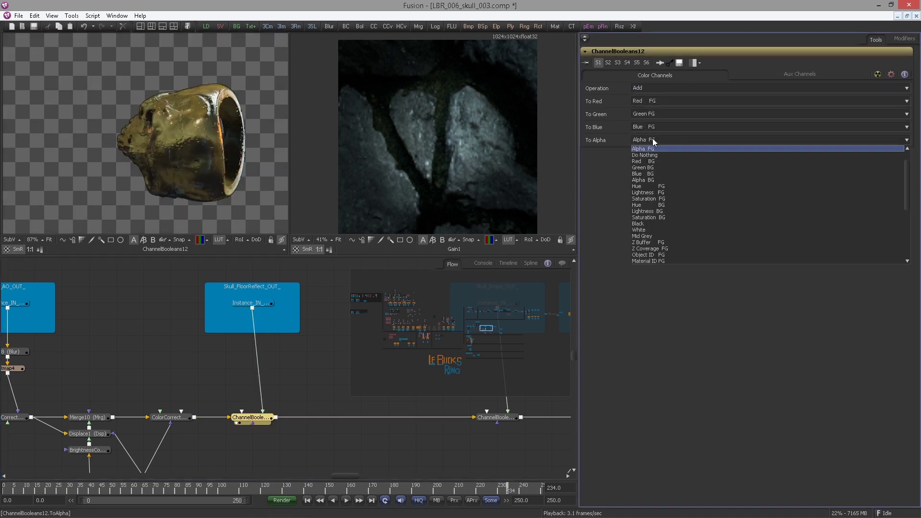
left_click(656, 155)
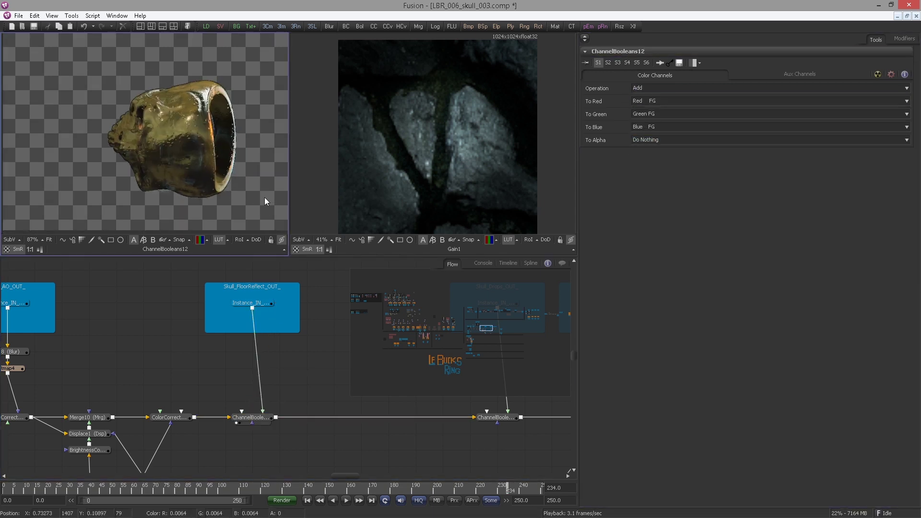
Switch to a single large viewer and inspect the floor reflection on the ring up close at frame 210.
left_click(253, 303)
scroll(196, 139, "up", 3)
left_click(162, 27)
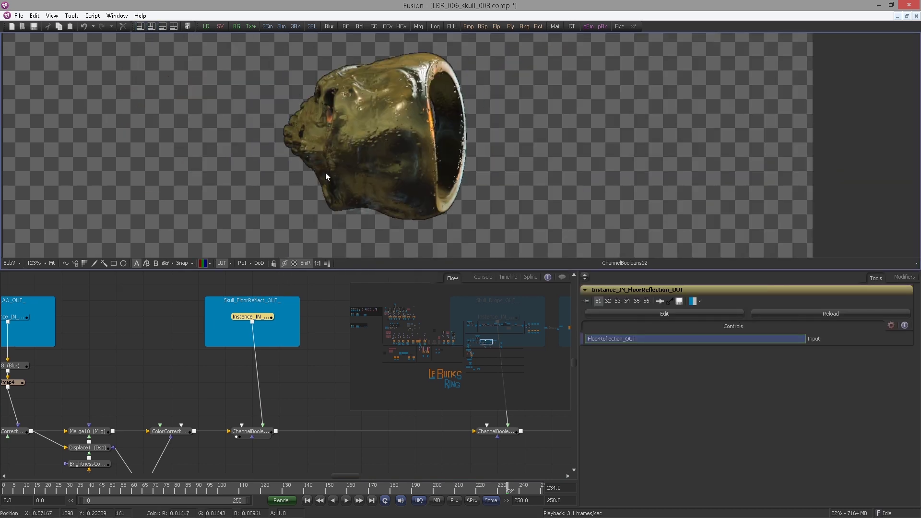
scroll(325, 173, "up", 2)
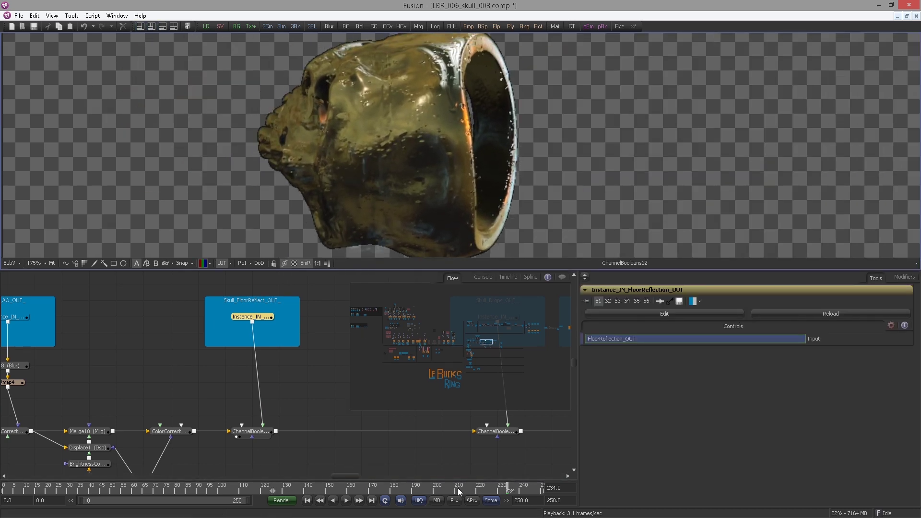
left_click_drag(422, 224, 356, 205)
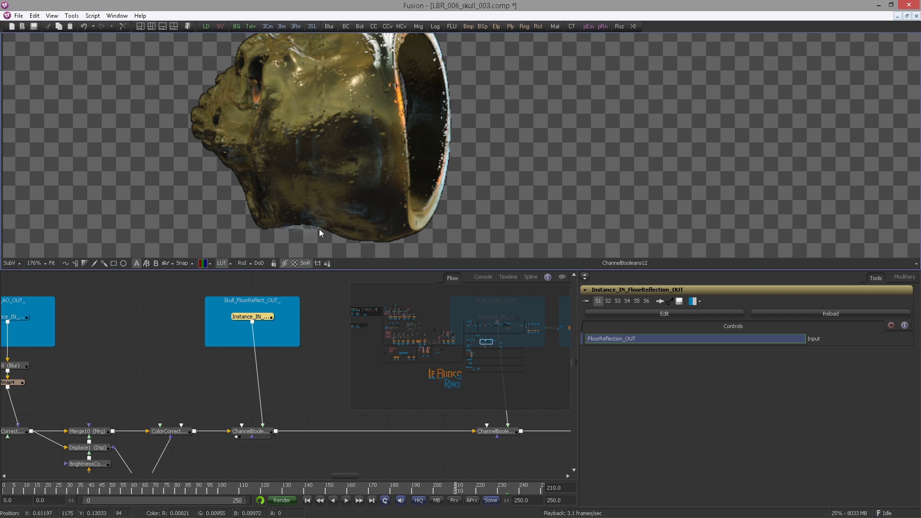
scroll(303, 202, "down", 2)
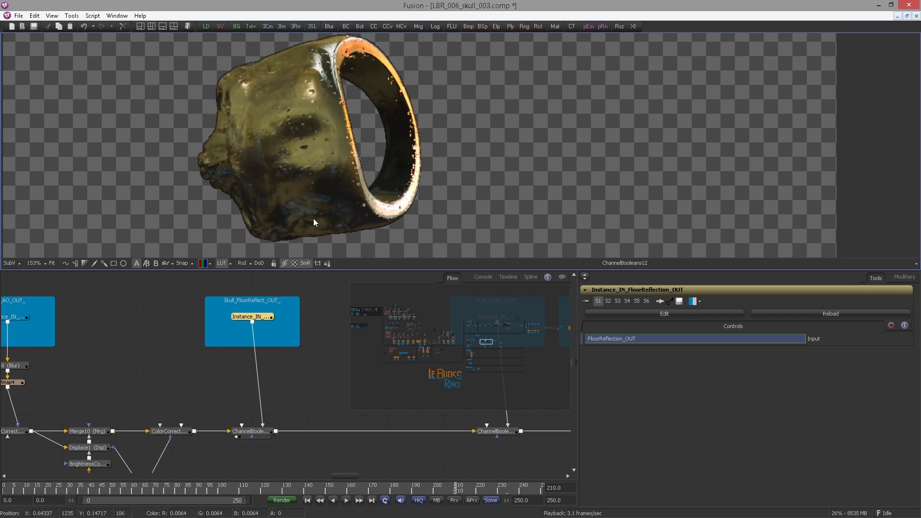
Insert a Brightness Contrast after the floor reflection instance and raise its gain to about 1.32.
key("ctrl+space")
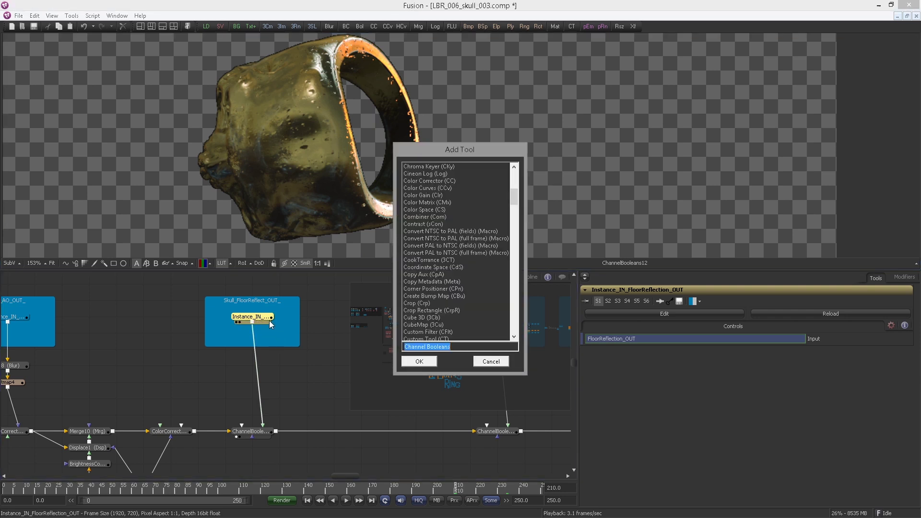
type("bc")
key("Return")
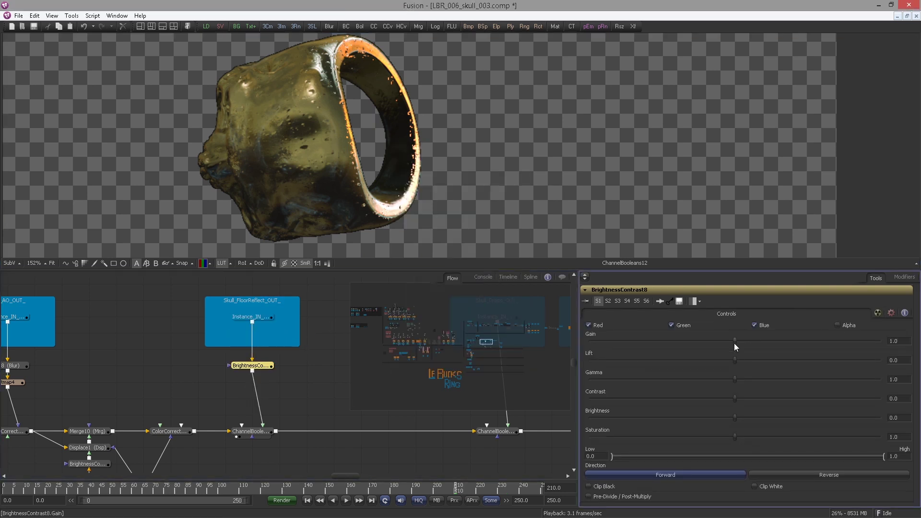
mouse_move(735, 344)
left_mouse_down()
mouse_move(778, 344)
mouse_move(734, 344)
mouse_move(746, 344)
left_mouse_up()
scroll(178, 355, "down", 6)
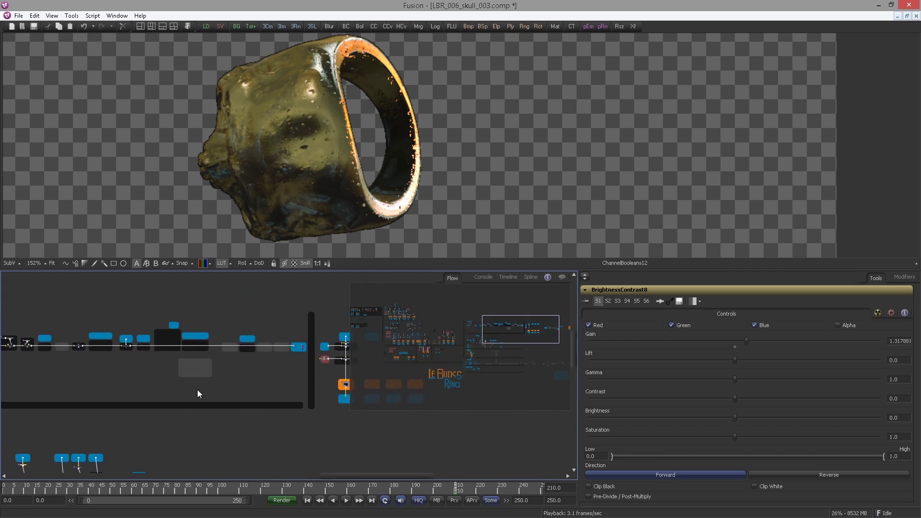
View the All_combined_OUT output and compare the ring's floor reflection with the surrounding ground.
scroll(192, 386, "up", 8)
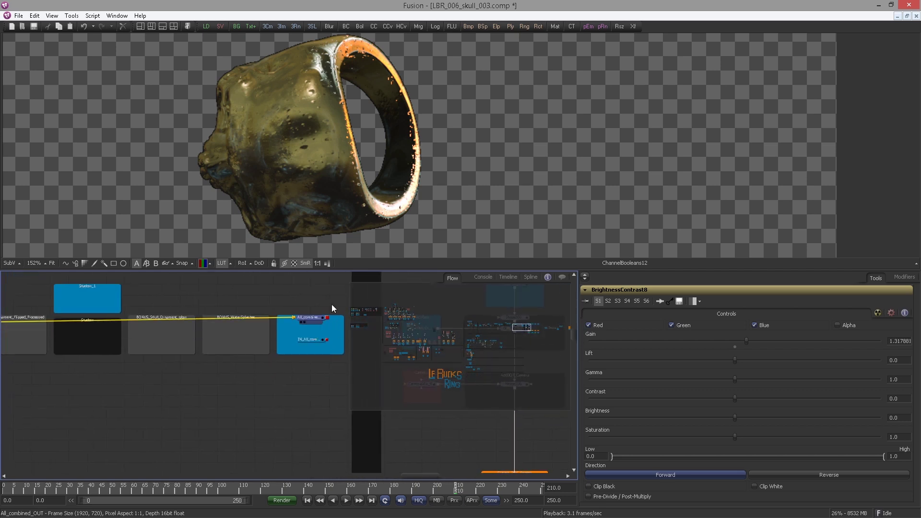
key("1")
scroll(152, 340, "down", 3)
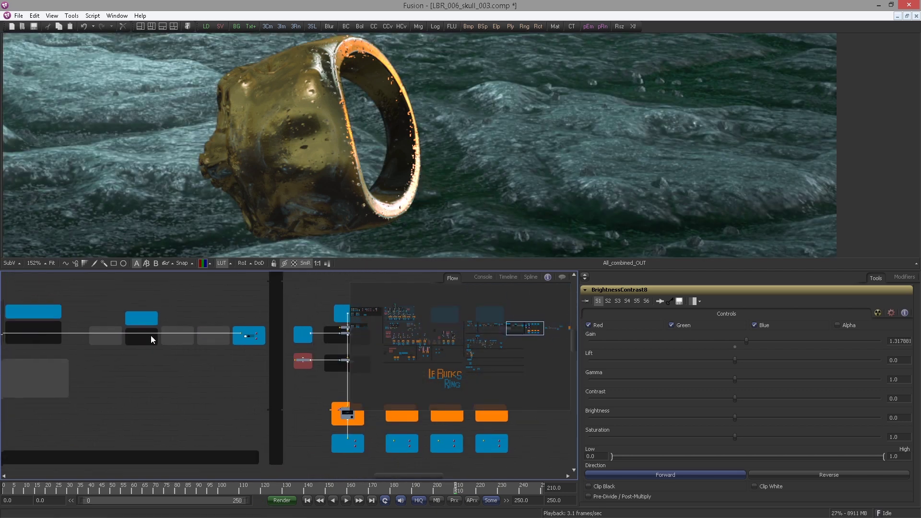
left_click_drag(511, 346, 294, 321)
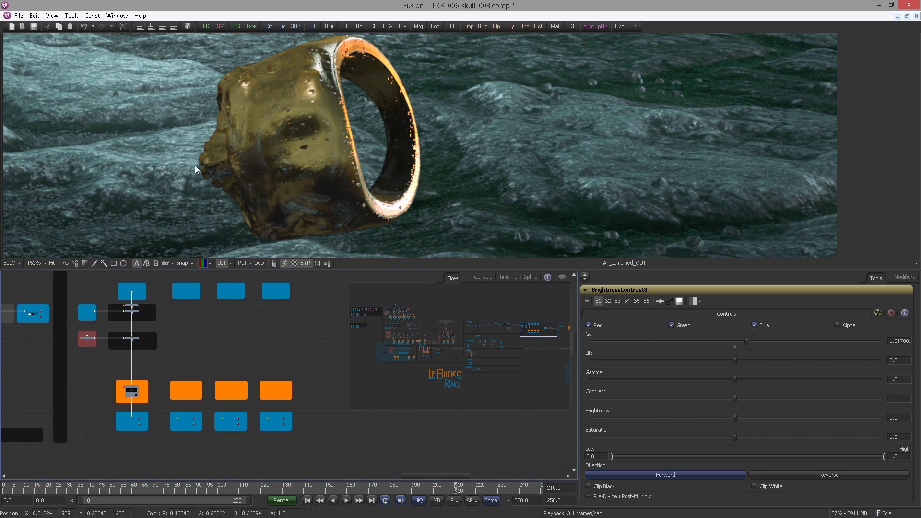
left_click_drag(336, 203, 327, 171)
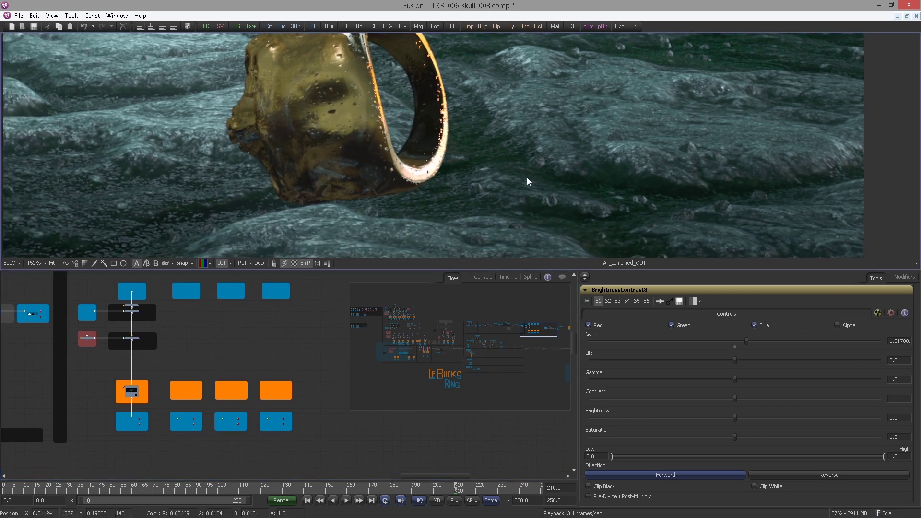
Copy ColorCorrector3 from the Moos_up group of the ground comp and switch to the layout with two side-by-side viewers.
left_click_drag(180, 308, 433, 341)
left_click_drag(48, 360, 415, 387)
scroll(212, 336, "up", 3)
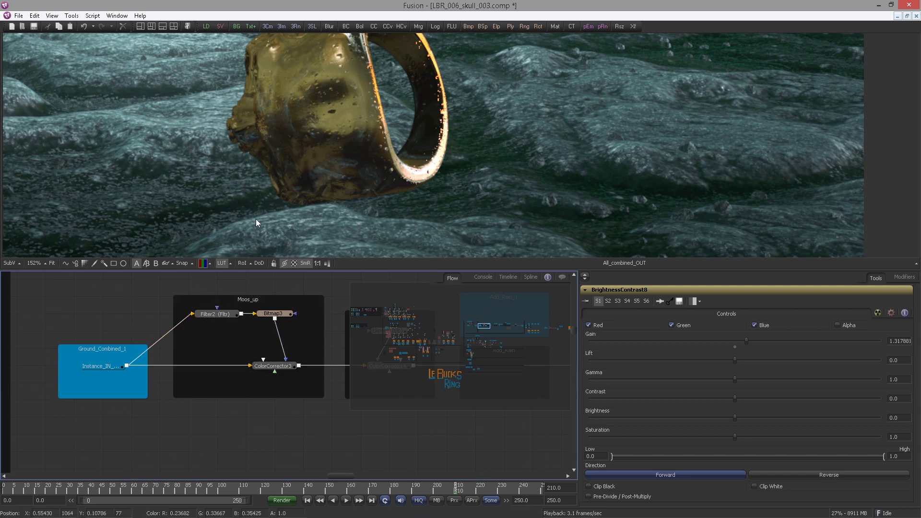
left_click(286, 366)
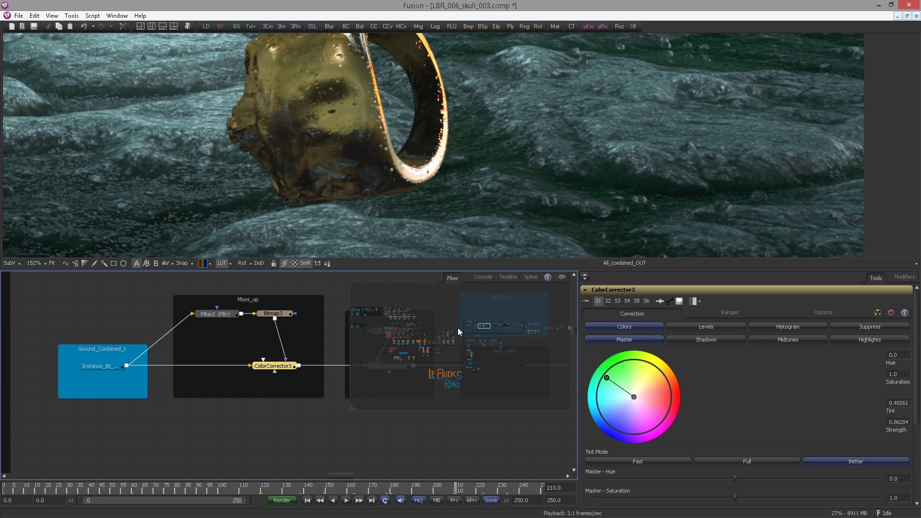
left_click(173, 27)
Paste the copied color corrector after the Brightness Contrast below the Skull_FloorReflect_OUT_ group.
left_click_drag(288, 179, 196, 337)
scroll(192, 378, "up", 2)
left_click_drag(192, 378, 254, 350)
scroll(245, 382, "up", 1)
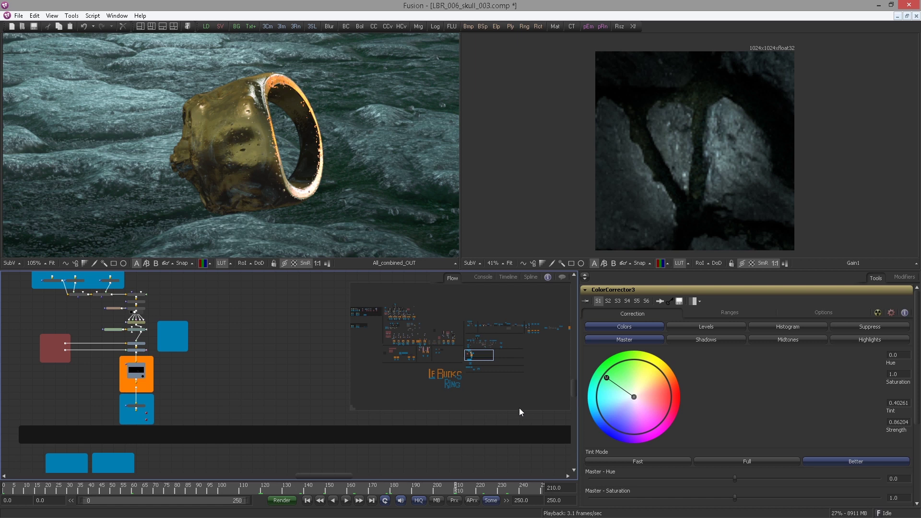
left_click_drag(254, 360, 172, 439)
scroll(194, 403, "down", 2)
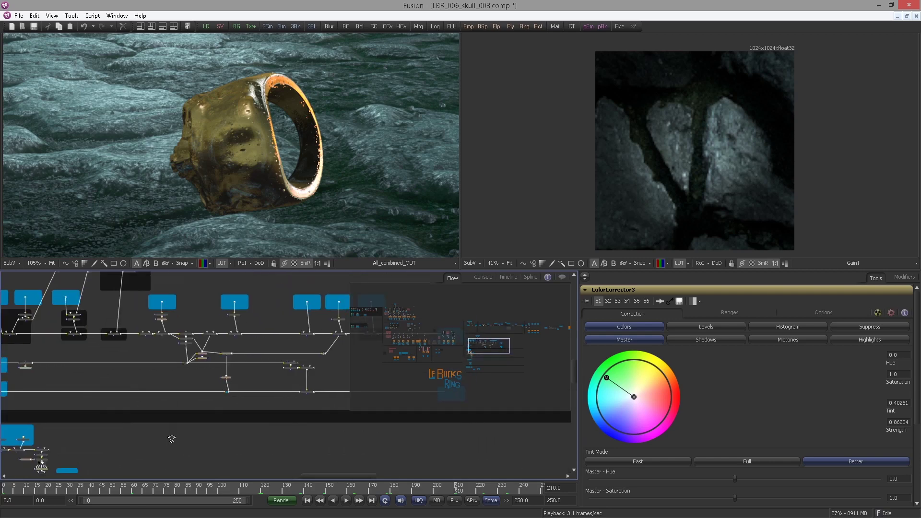
scroll(172, 439, "up", 1)
left_click_drag(298, 313, 227, 376)
scroll(214, 389, "up", 5)
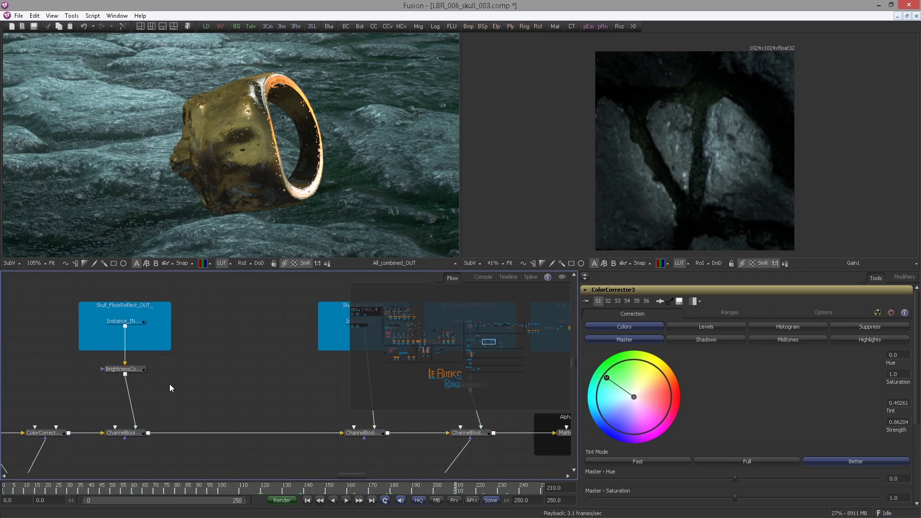
left_click(170, 384)
left_click_drag(169, 384, 283, 364)
left_click(246, 351)
key("ctrl+v")
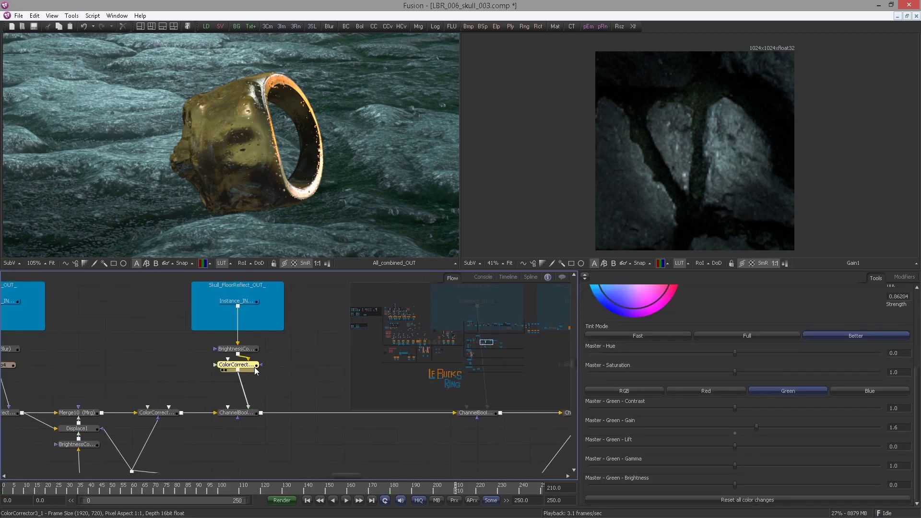
Reset the pasted color corrector's colors and tint the master toward cyan, with tint about 0.45 and strength about 0.37.
left_click(862, 390)
scroll(624, 350, "up", 2)
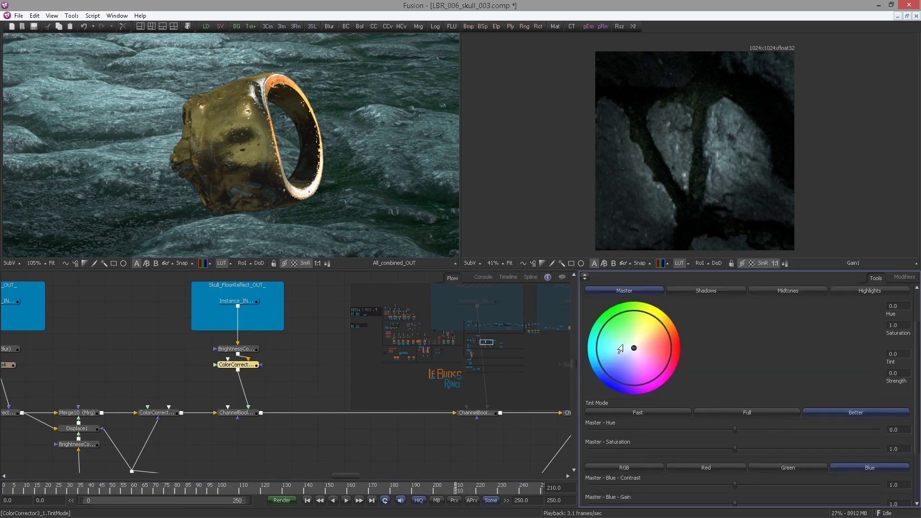
scroll(620, 349, "down", 1)
mouse_move(621, 349)
left_mouse_down()
mouse_move(625, 340)
mouse_move(613, 332)
left_mouse_up()
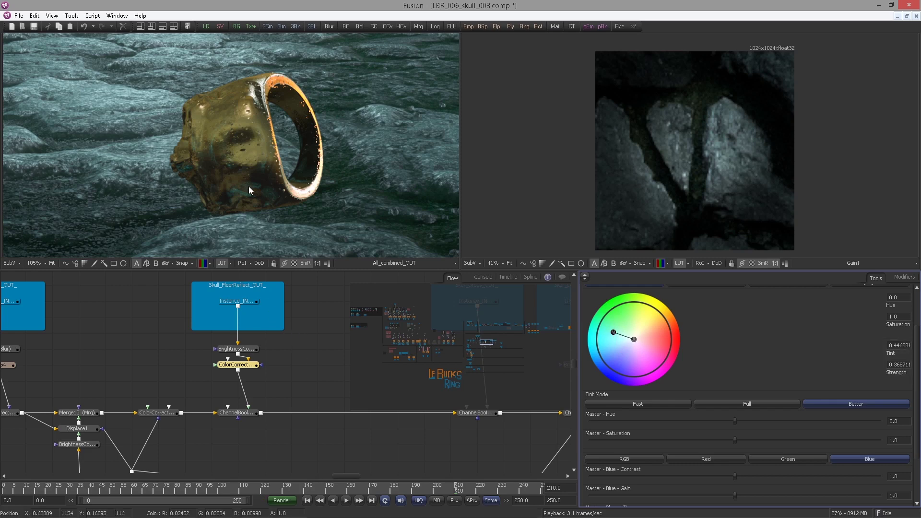
left_click_drag(249, 187, 227, 176)
View the final ColorCorrector7 output at the end of the comp and examine the graded ring up close.
left_click_drag(258, 350, 123, 349)
scroll(123, 349, "down", 1)
left_click_drag(236, 363, 93, 349)
scroll(93, 349, "down", 3)
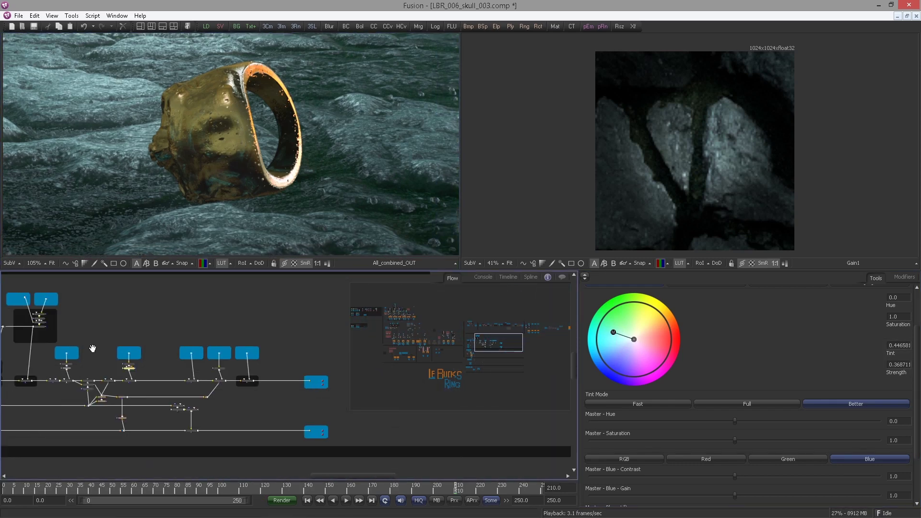
left_click_drag(336, 393, 191, 428)
scroll(144, 370, "down", 2)
scroll(192, 427, "up", 3)
left_click_drag(172, 308, 216, 432)
scroll(194, 360, "up", 3)
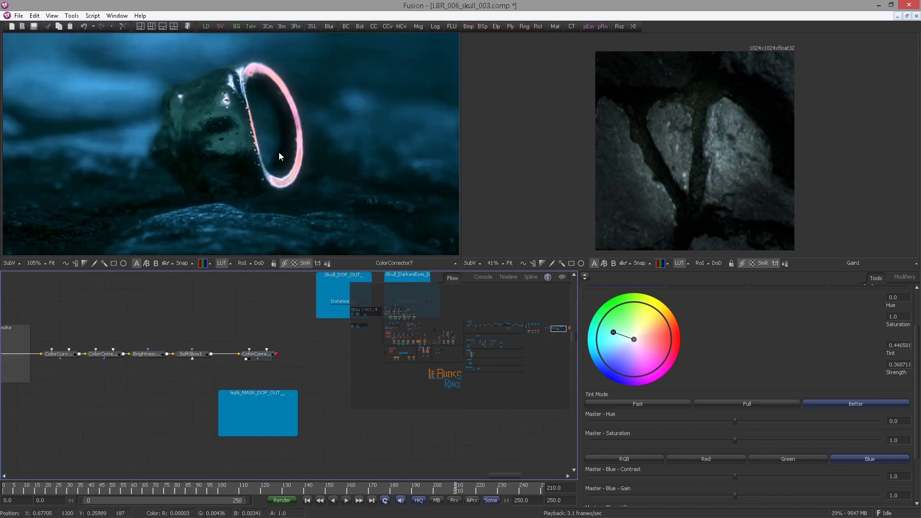
scroll(276, 144, "up", 3)
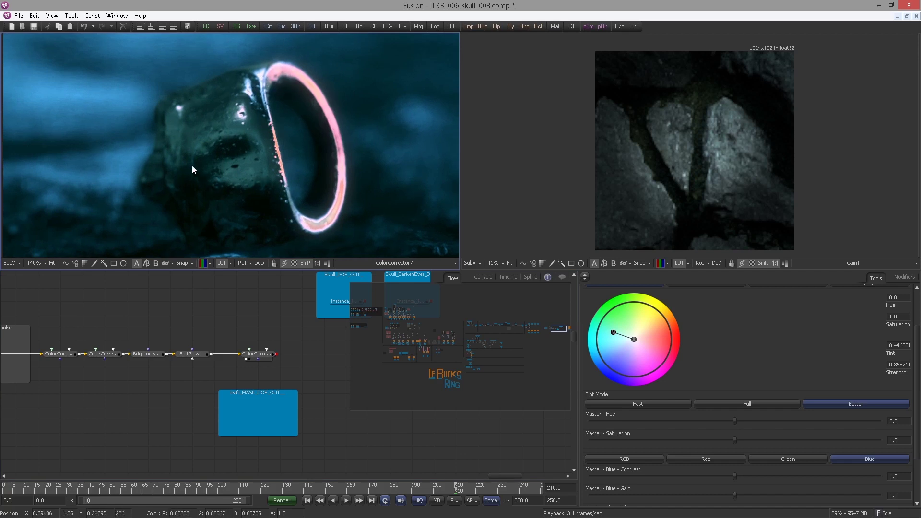
left_click_drag(275, 177, 254, 154)
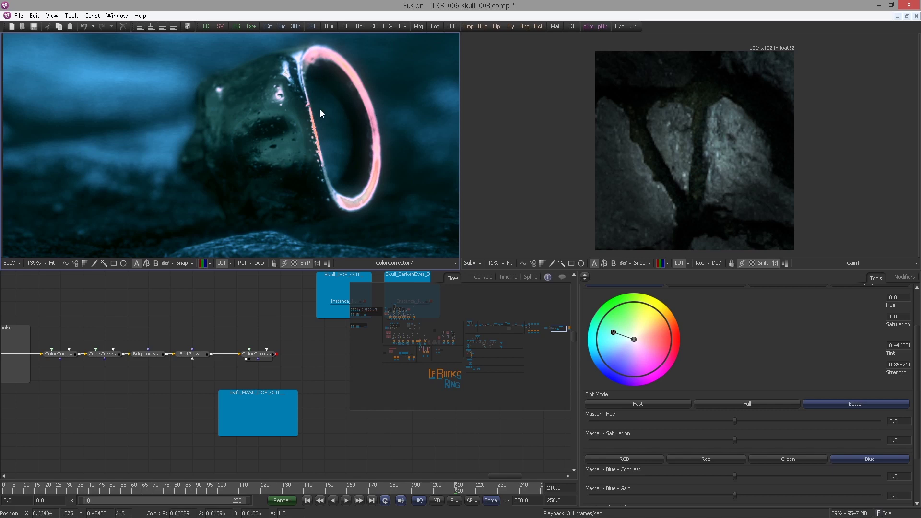
Locate the CubeMap_Floor_Reflect_ setup in the flow and examine which instances feed its 3D merge.
left_click_drag(114, 341, 175, 343)
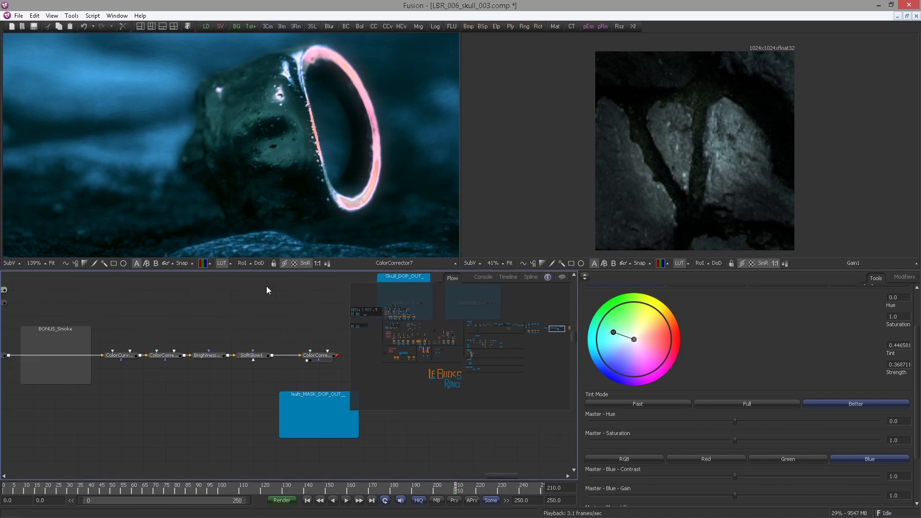
scroll(294, 356, "down", 3)
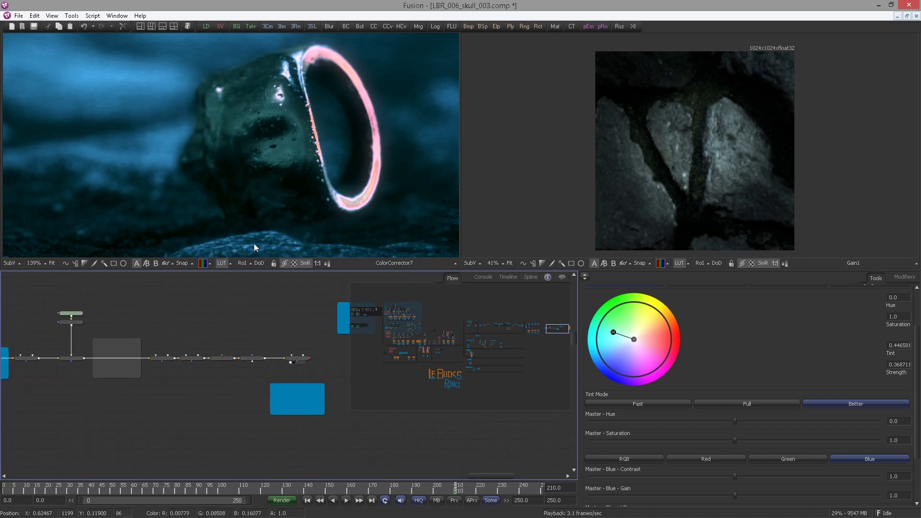
scroll(145, 338, "down", 3)
left_click_drag(179, 403, 512, 376)
scroll(218, 390, "down", 1)
left_click_drag(231, 390, 443, 346)
left_click_drag(201, 359, 270, 286)
scroll(270, 286, "down", 3)
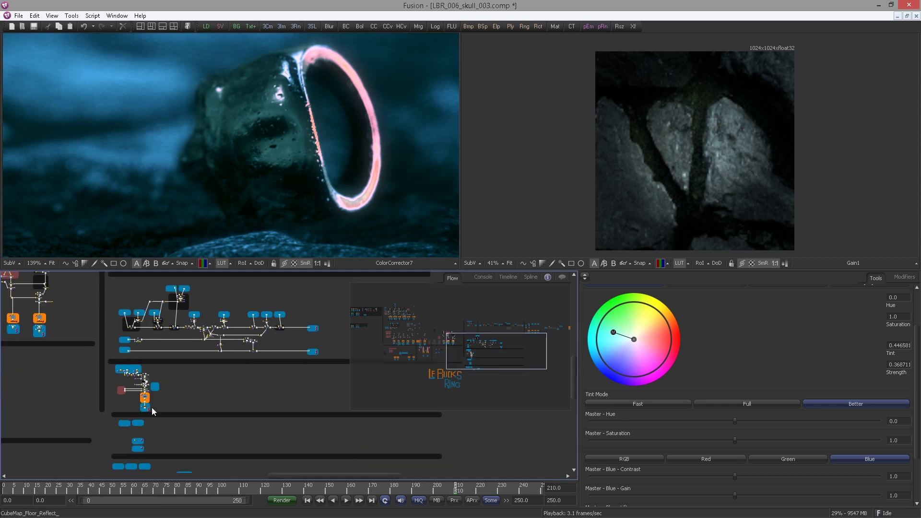
scroll(152, 407, "up", 6)
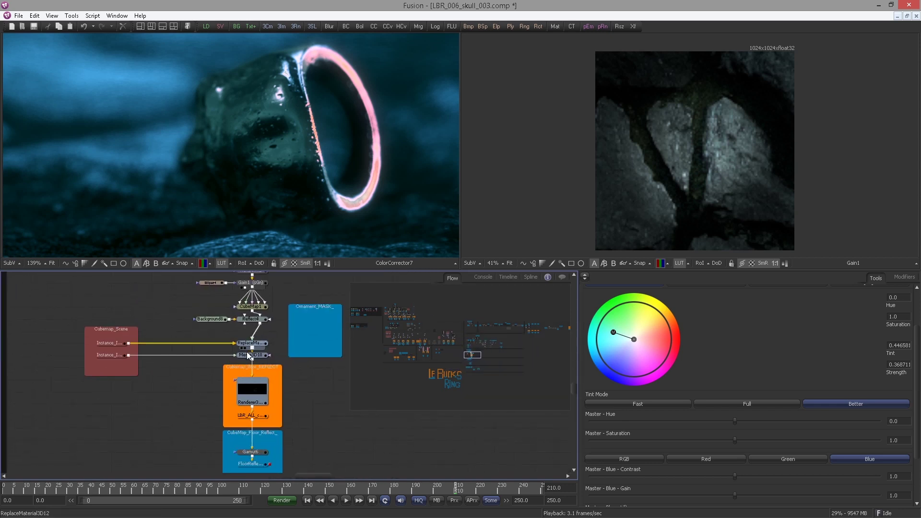
Copy the displaced ground's IN_ output node from the 3D scene source nodes.
scroll(216, 390, "down", 5)
left_click_drag(89, 386, 383, 416)
left_click_drag(446, 354, 376, 311)
scroll(293, 385, "up", 5)
left_click_drag(179, 372, 93, 364)
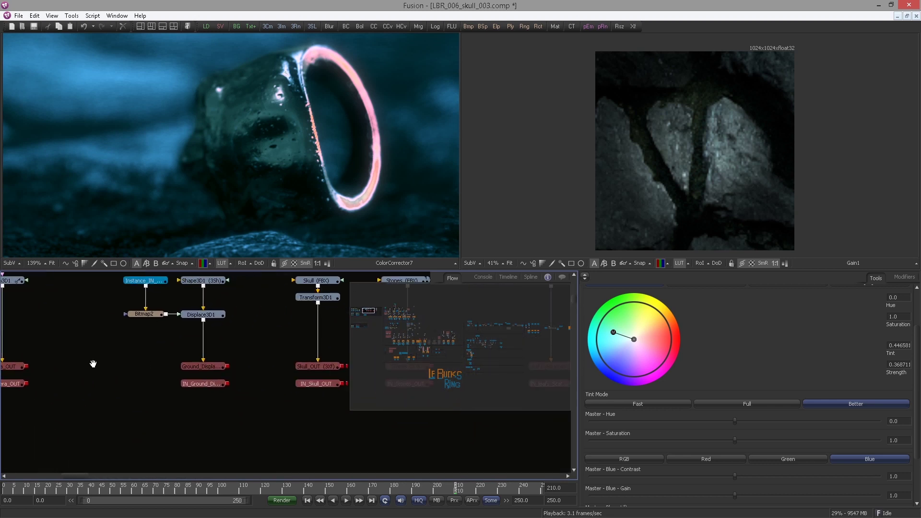
Paste the displaced ground output as an instance into the Cubemap_Scene group below the camera instance.
scroll(202, 403, "down", 5)
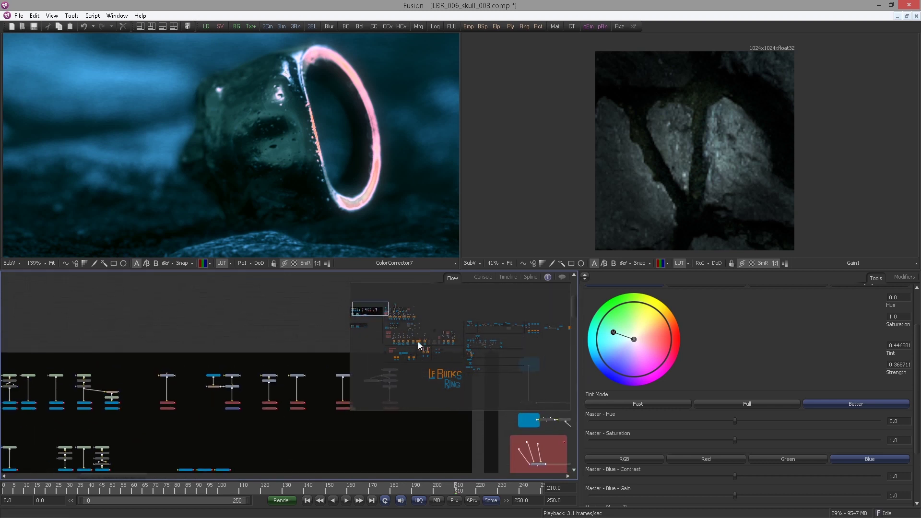
left_click_drag(418, 342, 467, 352)
scroll(158, 374, "up", 5)
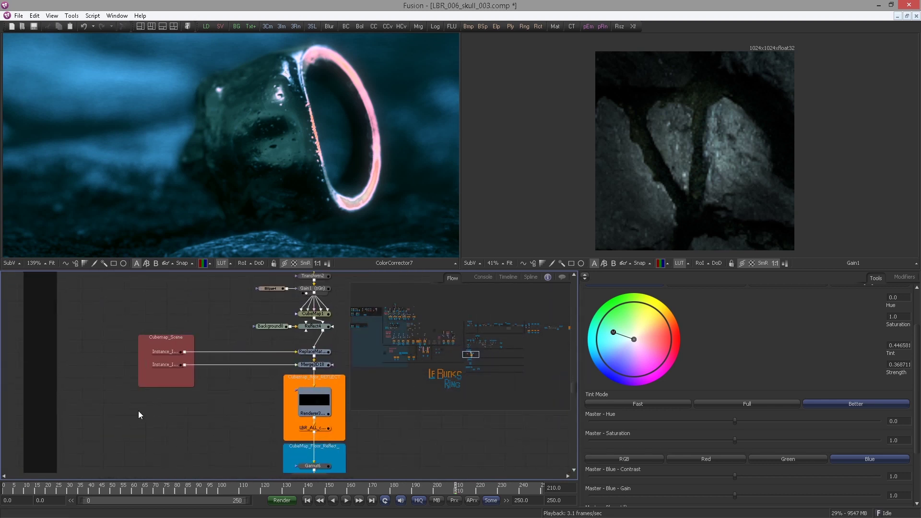
key("ctrl+v")
scroll(176, 385, "up", 3)
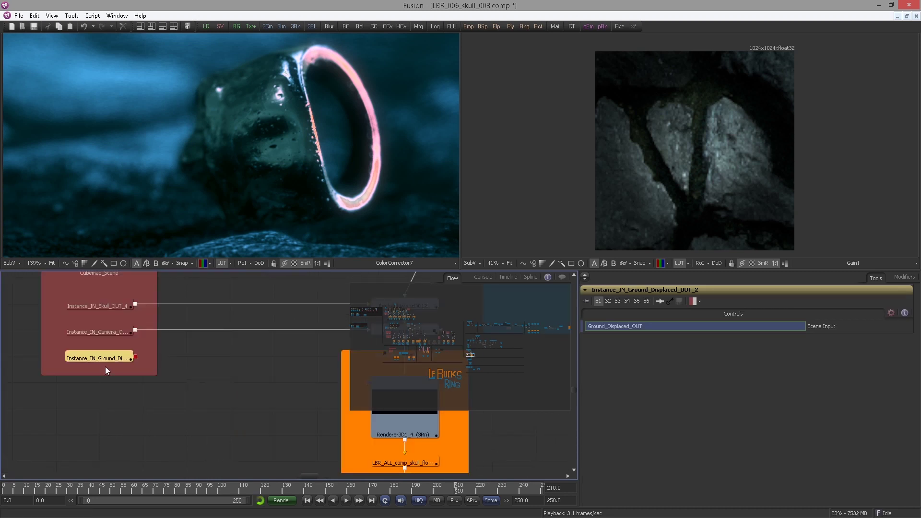
Add an Override 3D after the displaced ground instance and enable Do Matte with Is Matte.
key("ctrl+space")
type("ov")
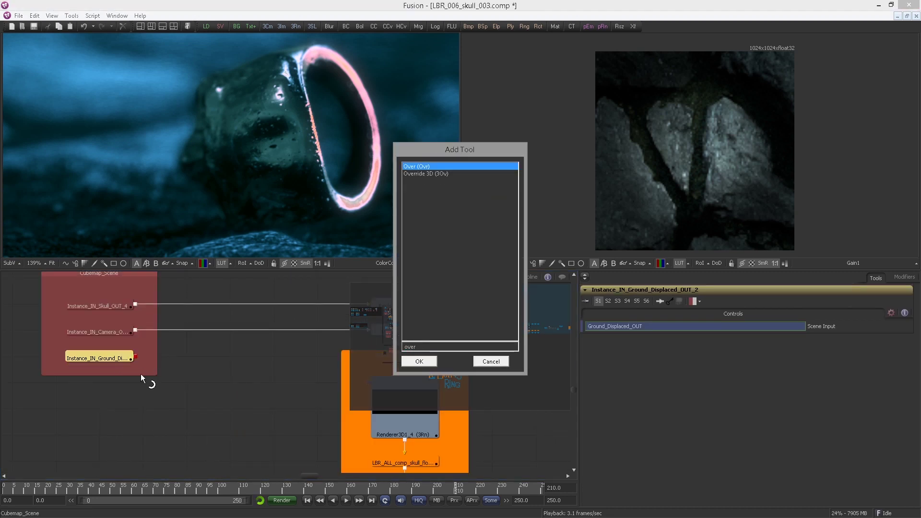
key("Return")
left_click_drag(197, 358, 284, 359)
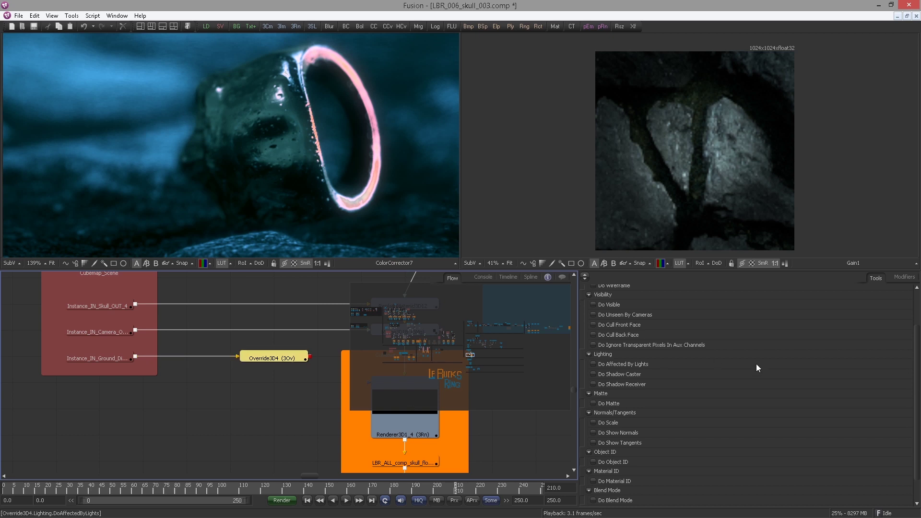
left_click(594, 403)
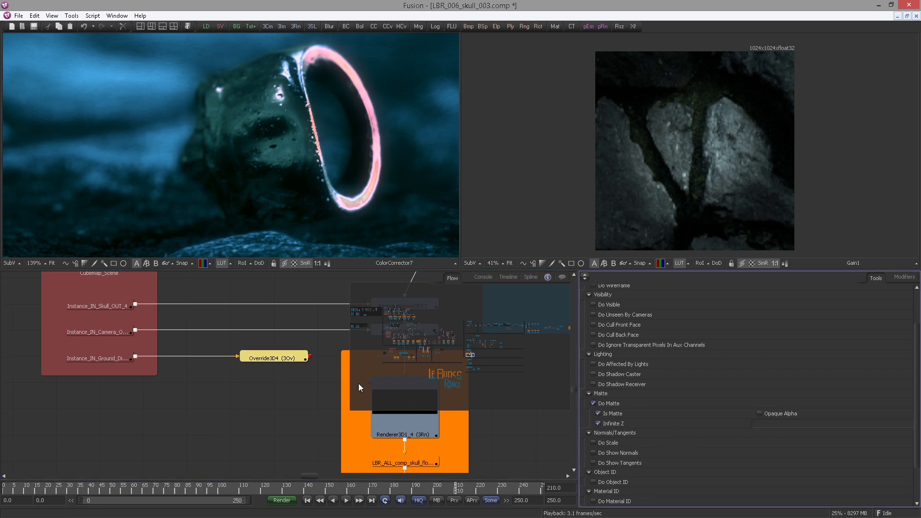
View Merge3D18 in the second viewer and go to frame 234.
left_click_drag(217, 408, 45, 412)
left_click_drag(256, 336, 644, 183)
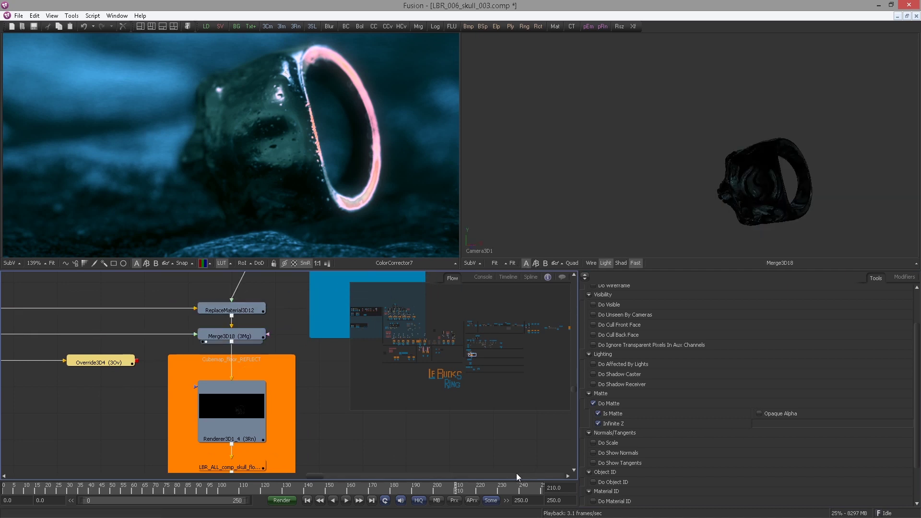
left_click(554, 488)
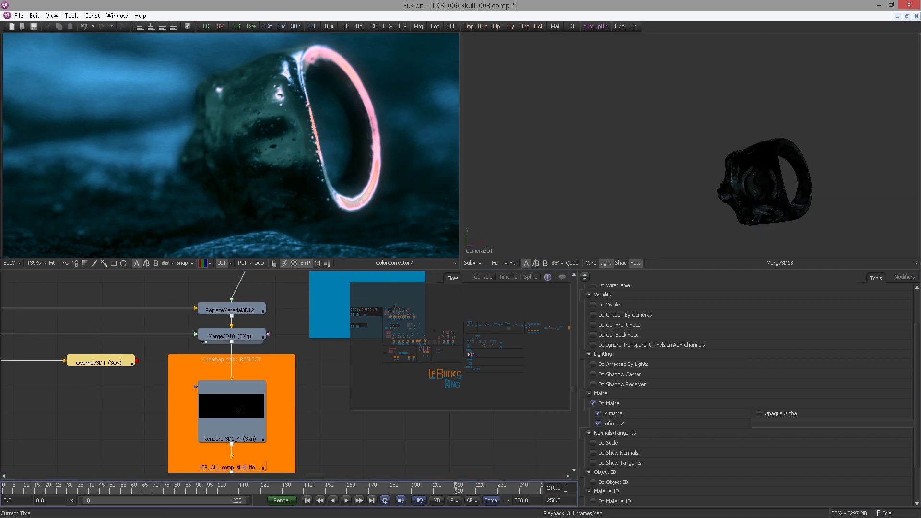
type("2")
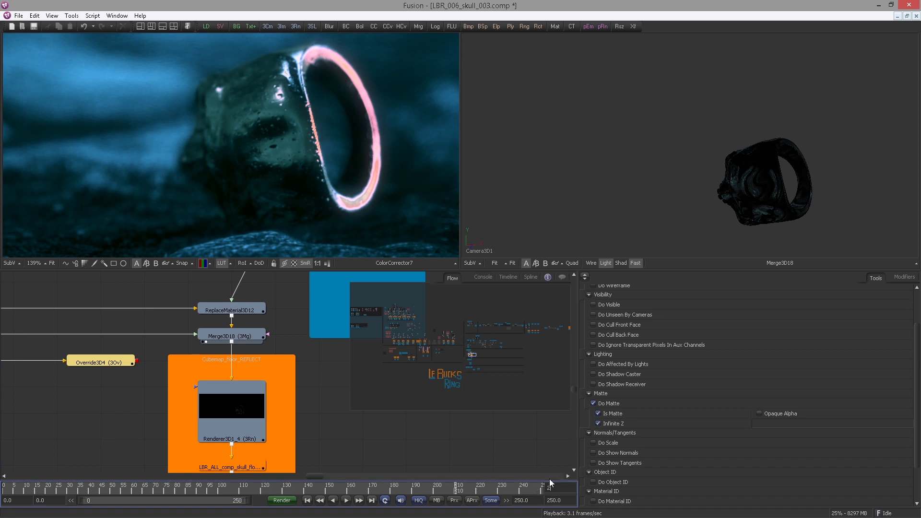
type("34")
key("Return")
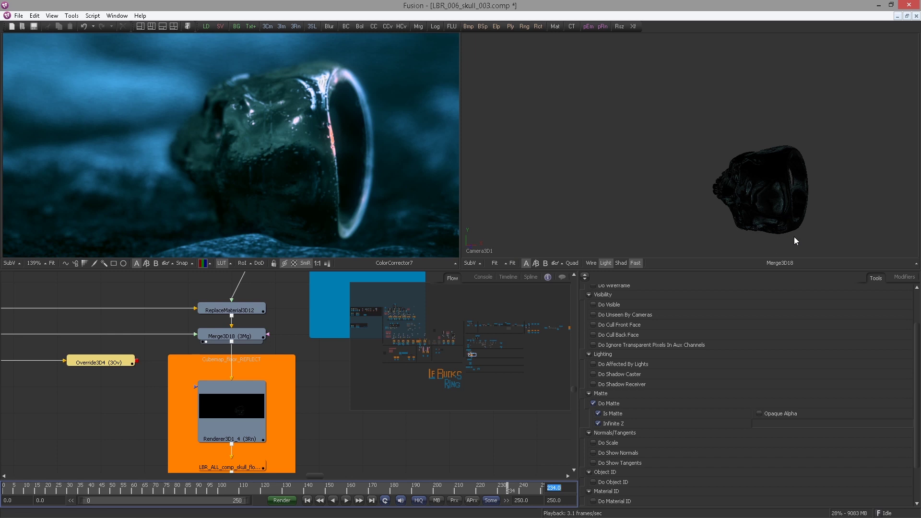
Connect Override3D4 to Merge3D18 so the displaced ground joins the cube map scene.
left_click_drag(103, 357, 278, 338)
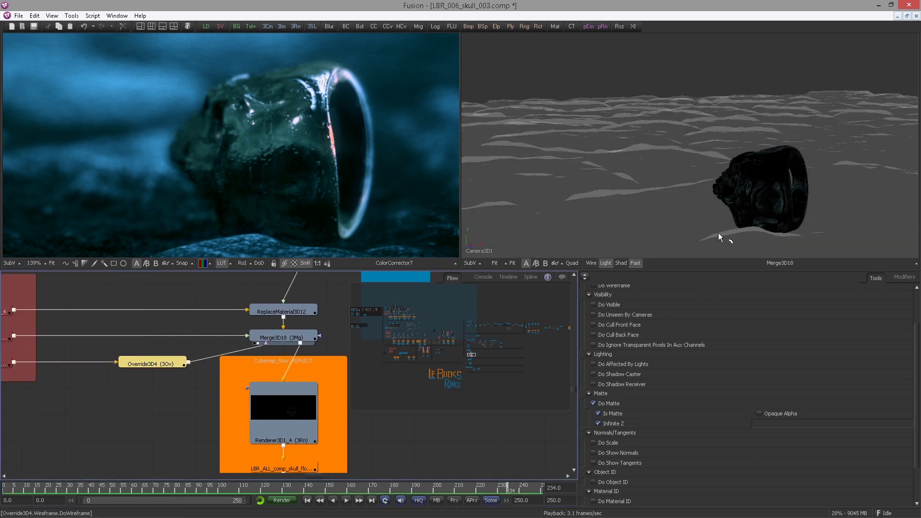
left_click_drag(396, 439, 312, 433)
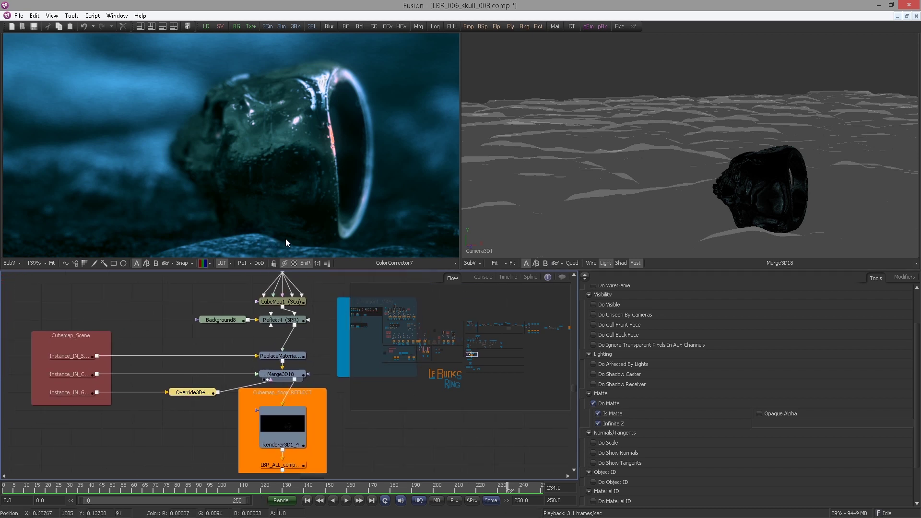
left_click_drag(190, 402, 147, 395)
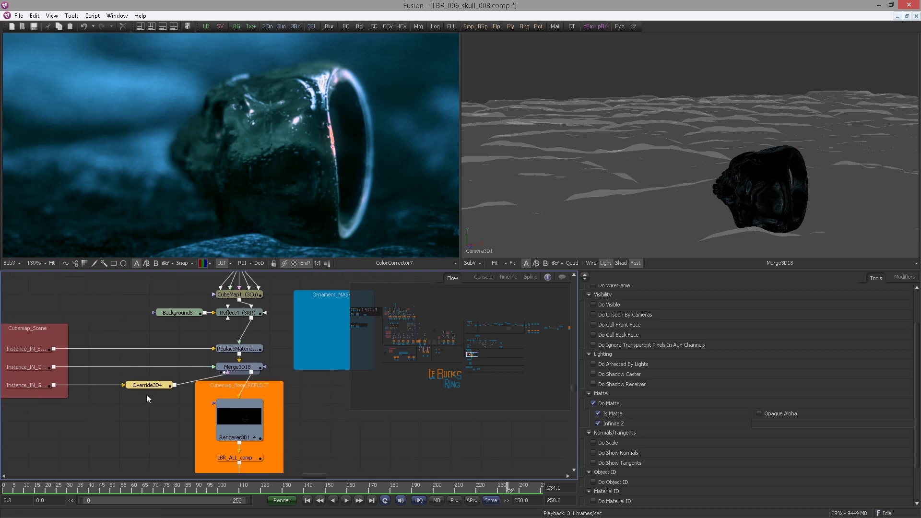
Return to the main skull line and check the settings of ChannelBooleans12 that adds the floor reflection.
left_click_drag(315, 427, 283, 430)
scroll(281, 427, "down", 3)
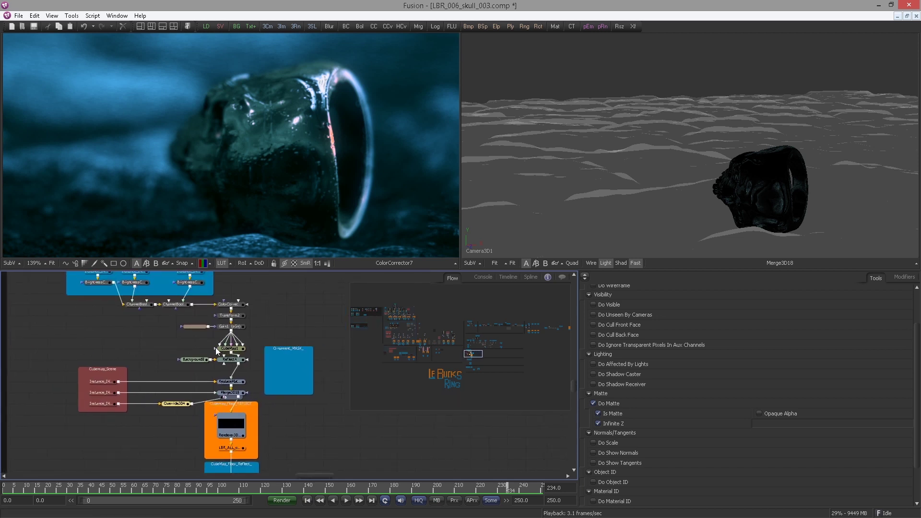
left_click_drag(258, 379, 202, 415)
scroll(202, 415, "down", 3)
left_click_drag(312, 281, 16, 403)
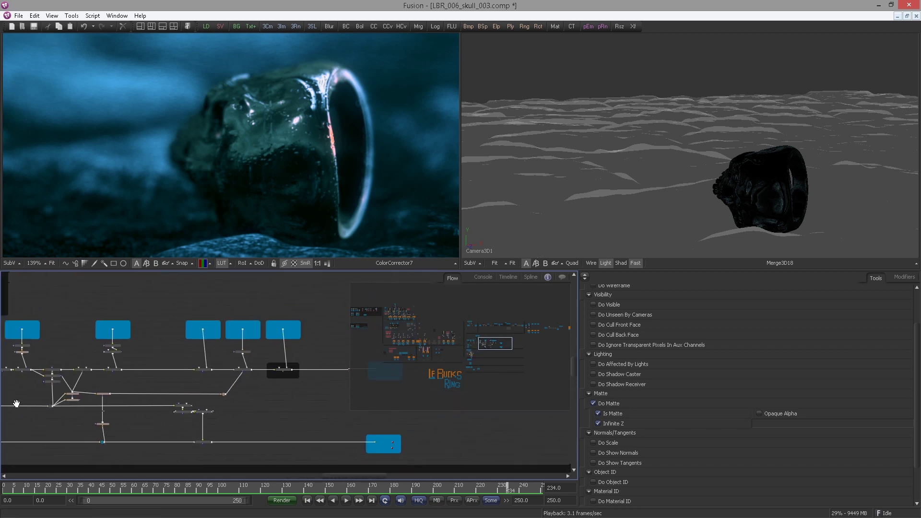
scroll(147, 356, "up", 4)
scroll(160, 351, "up", 1)
left_click_drag(160, 351, 316, 366)
left_click(195, 429)
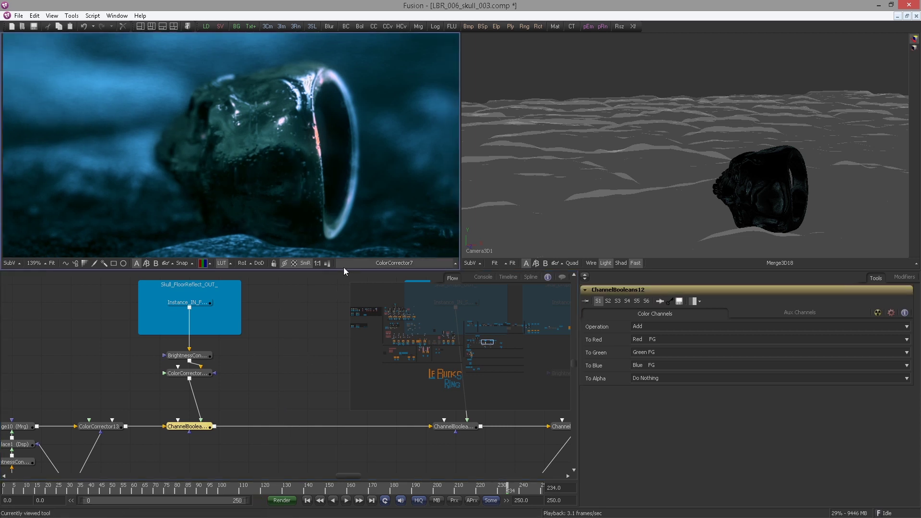
View the LBR_ALL_comp_skull_floor_REFLECT saver's output in the first viewer at frame 234.
left_click_drag(490, 341, 472, 355)
left_click_drag(230, 378, 146, 384)
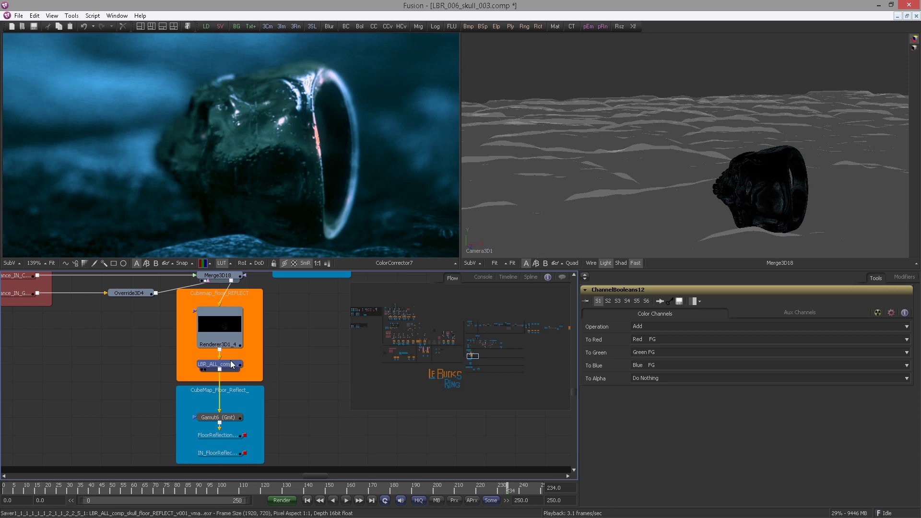
left_click_drag(230, 361, 246, 190)
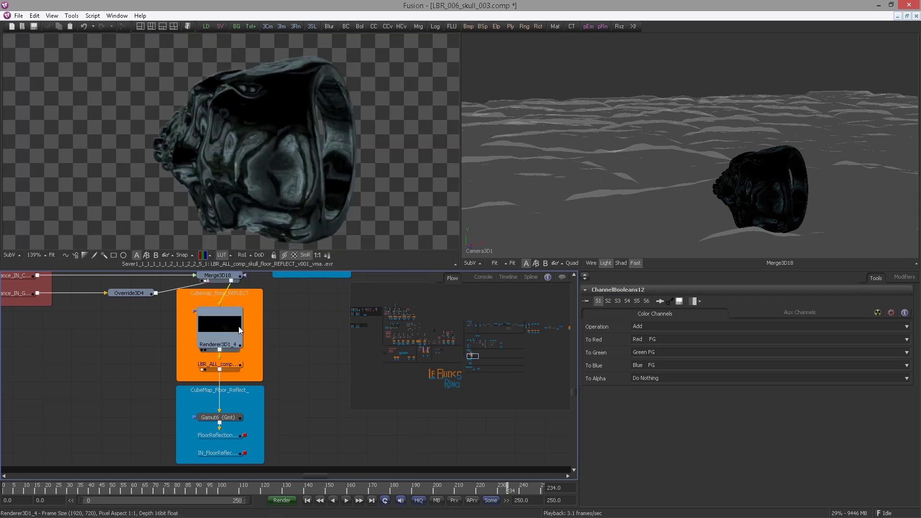